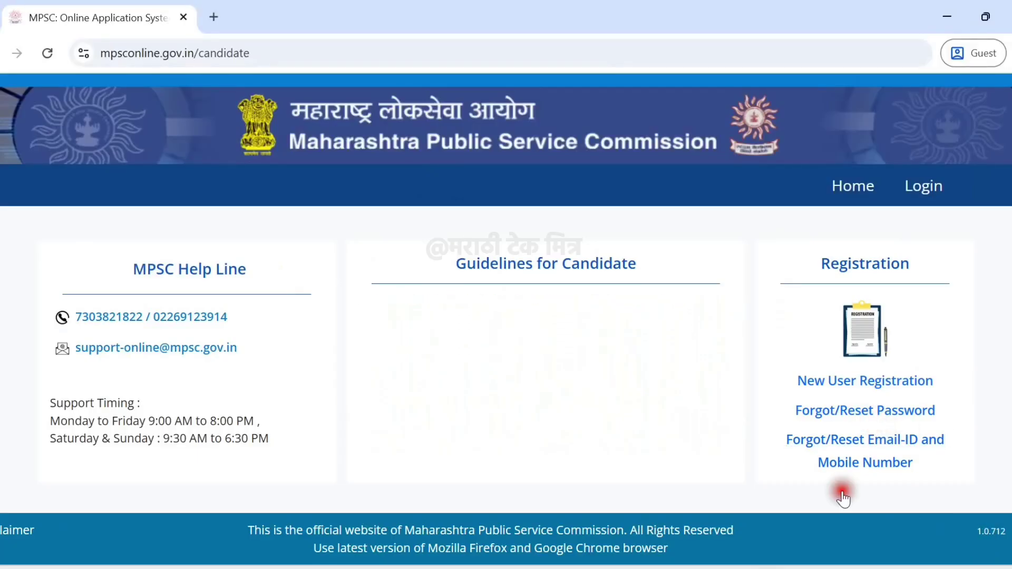
Open the New User Registration form and go to the Email Id field.
left_click(833, 388)
left_click(600, 328)
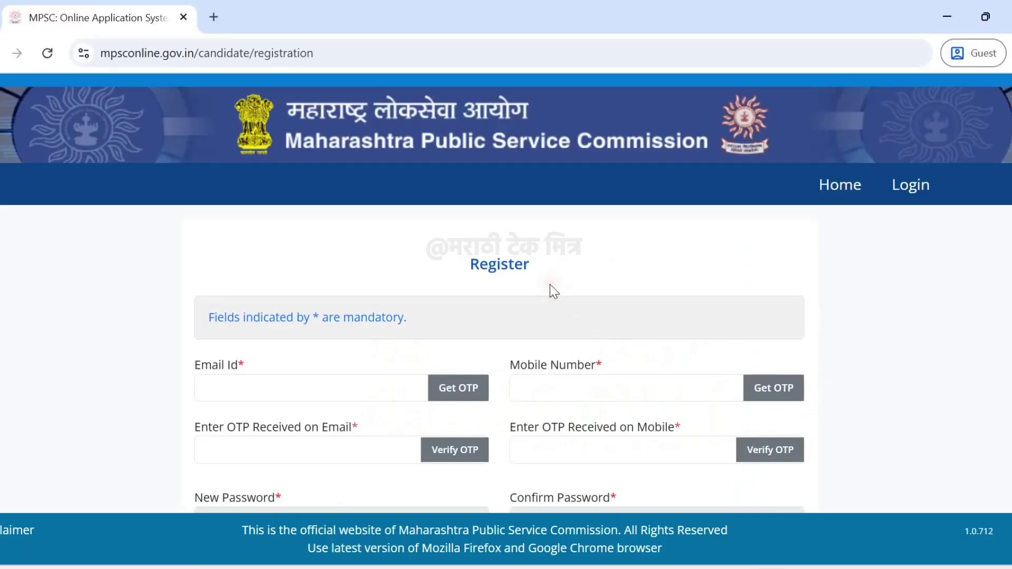
scroll(550, 289, "down", 2)
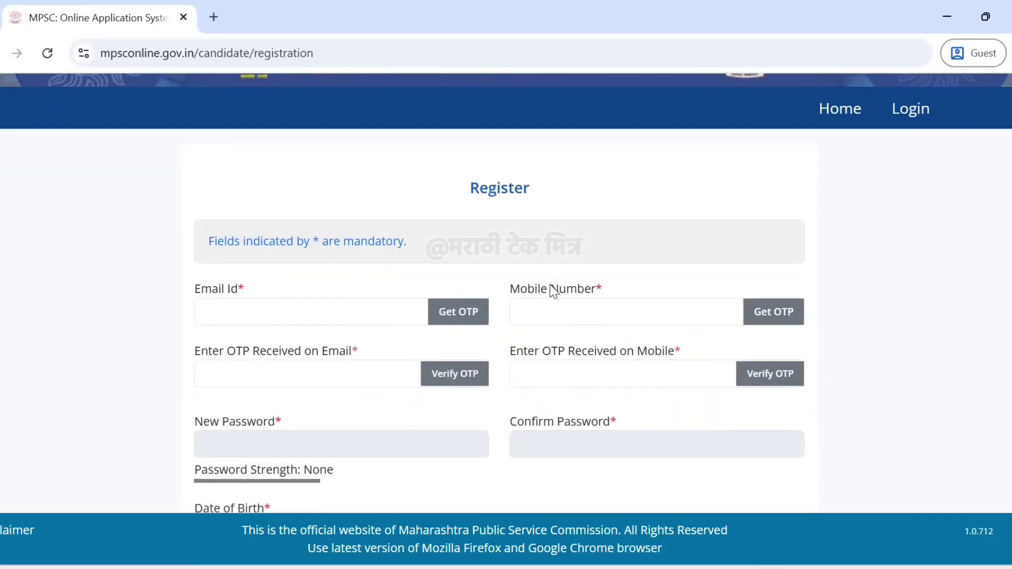
left_click(295, 230)
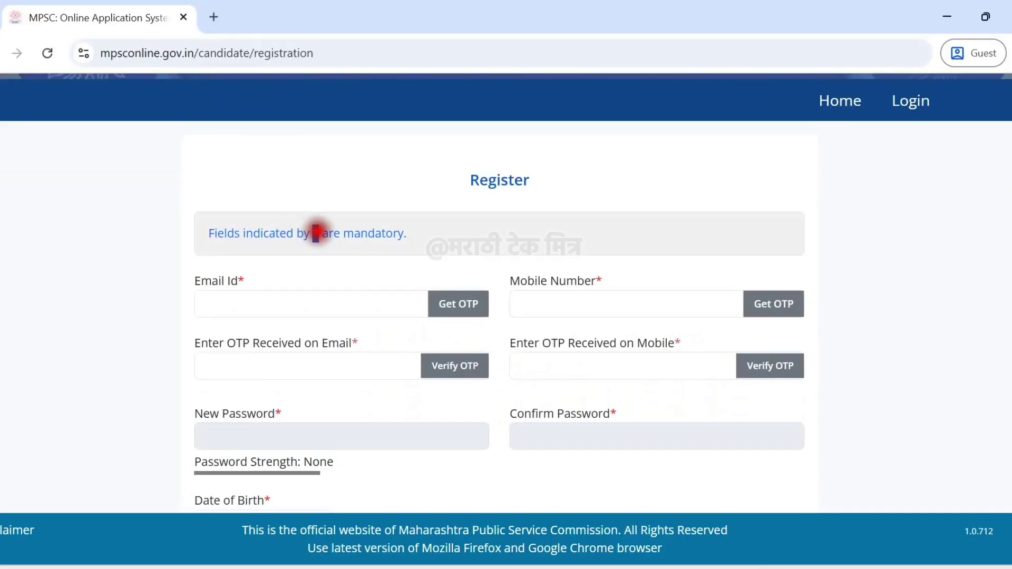
left_click(357, 252)
left_click_drag(245, 277, 193, 281)
left_click(452, 289)
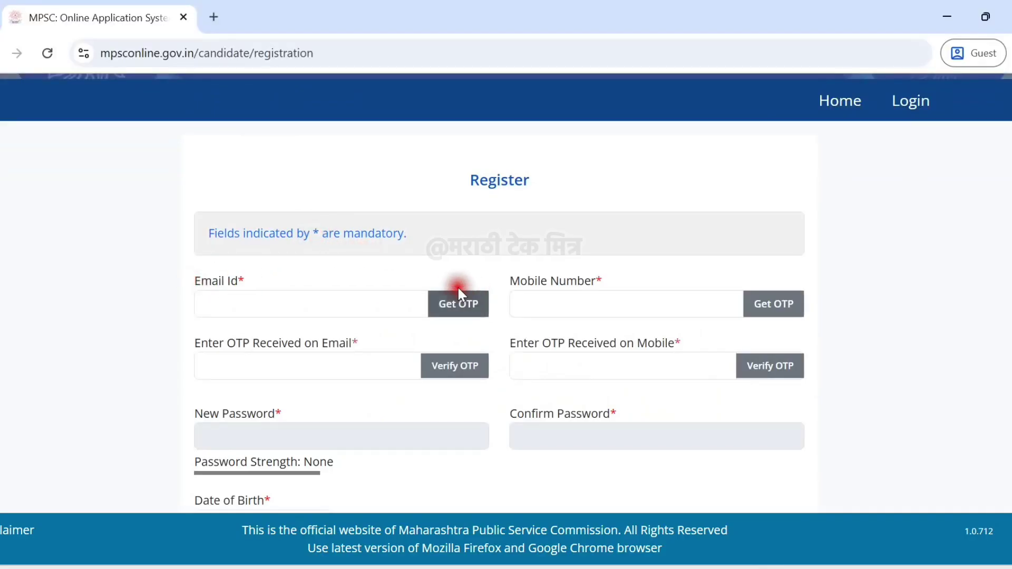
left_click(535, 295)
Work through the Mobile Number and mobile OTP fields of the registration form.
left_click_drag(603, 279, 538, 280)
left_click(517, 285)
left_click(643, 283)
left_click(758, 307)
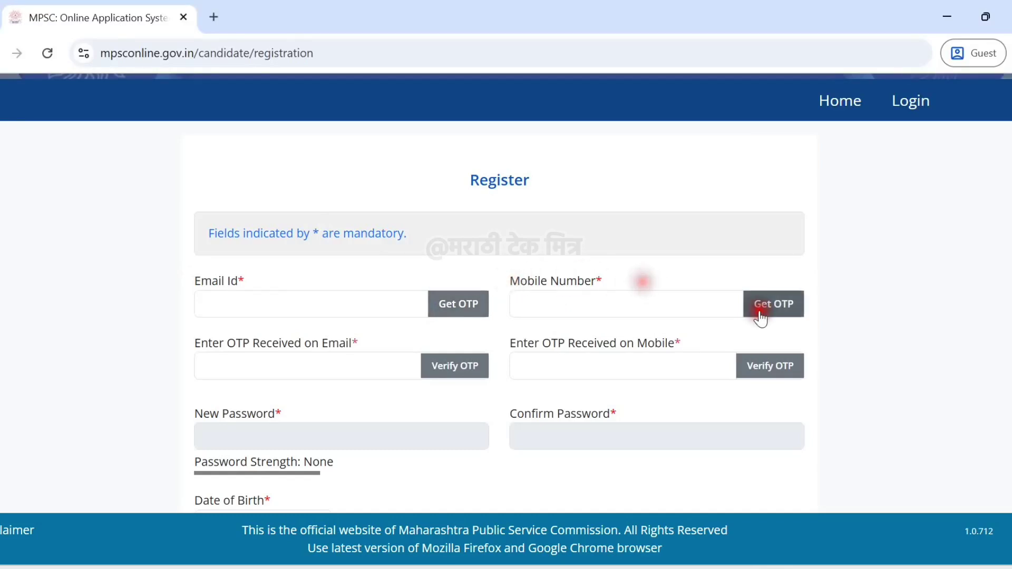
left_click(346, 356)
left_click(360, 342)
left_click(187, 340)
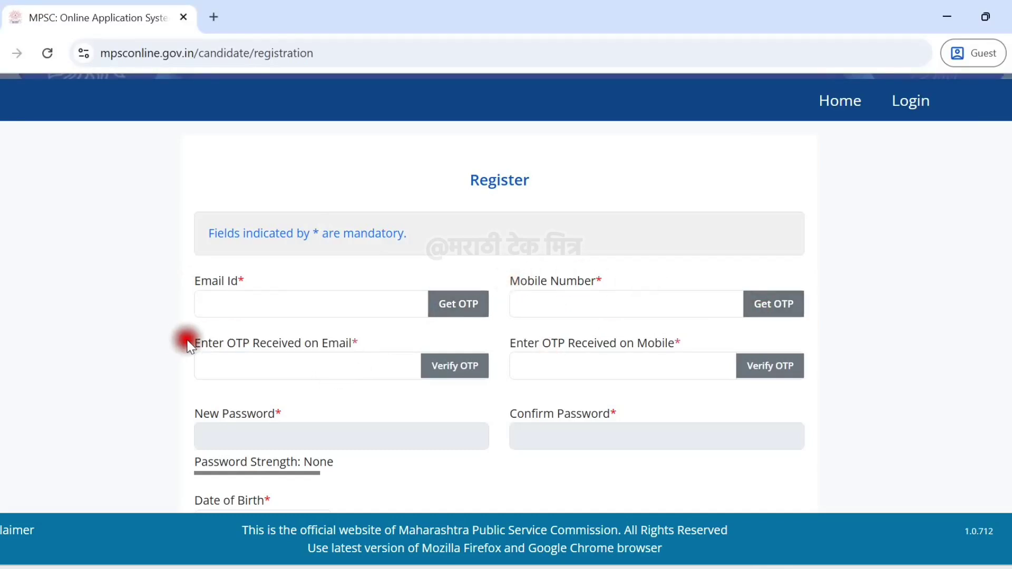
left_click(392, 339)
left_click(457, 375)
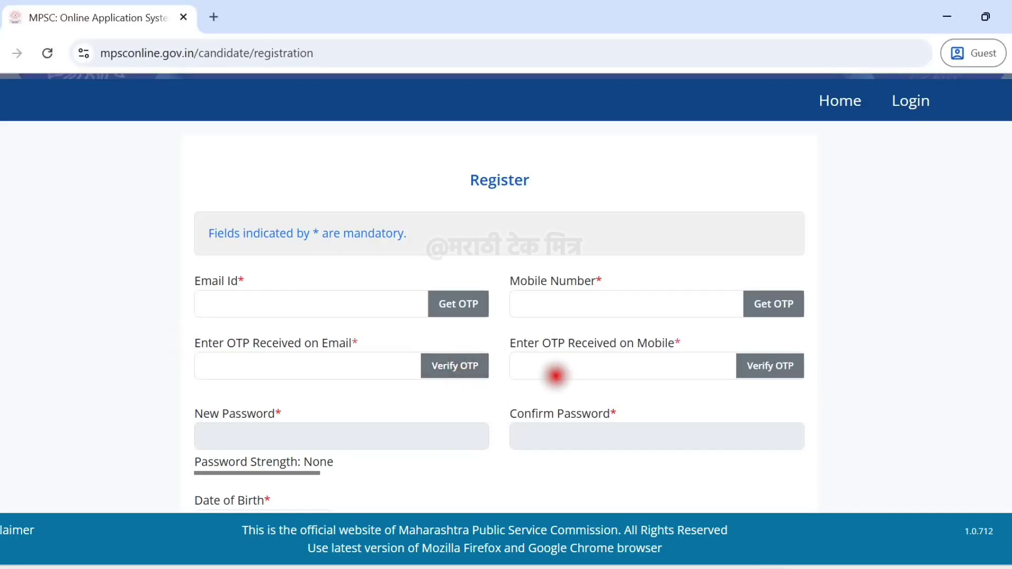
left_click_drag(513, 346, 685, 356)
left_click(695, 350)
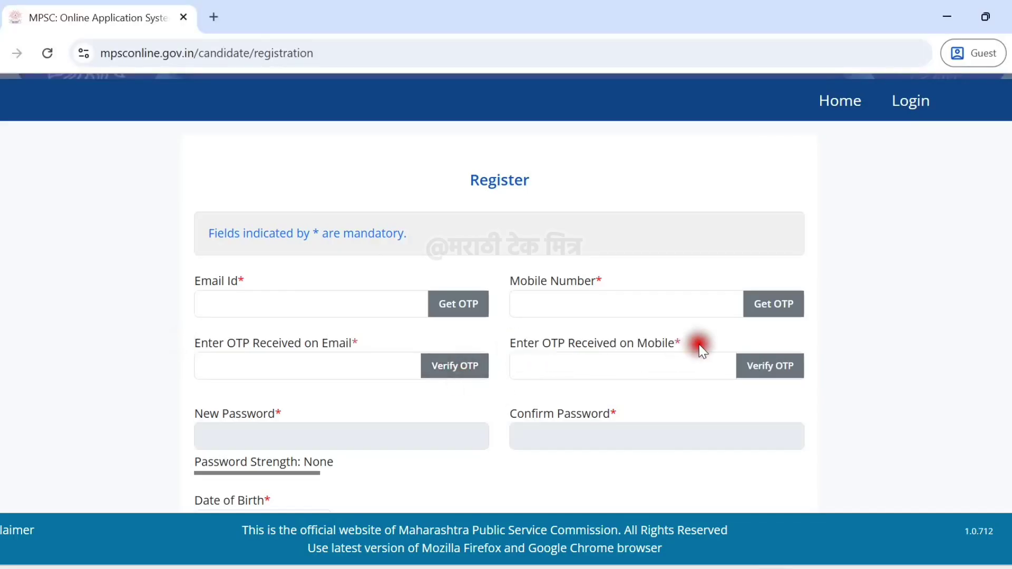
left_click(772, 369)
left_click(334, 398)
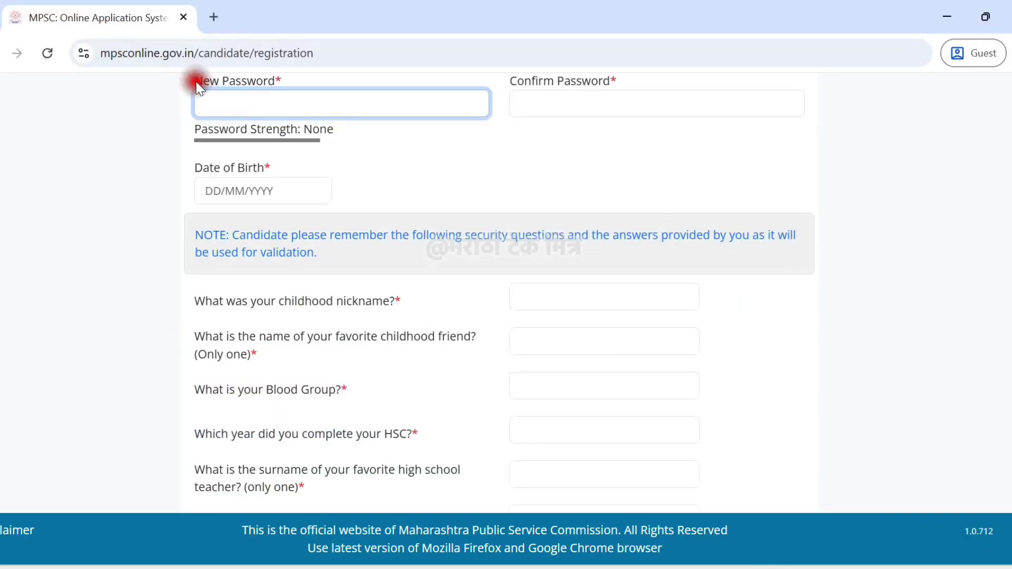
Enter a strong password in New Password and repeat it identically in Confirm Password.
left_click_drag(196, 82, 297, 95)
left_click(393, 122)
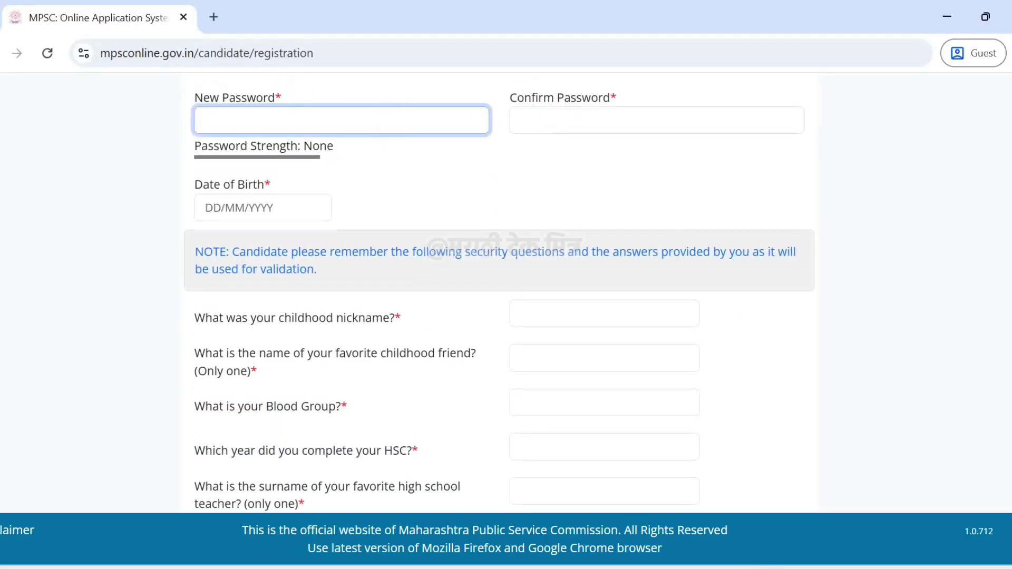
type("a")
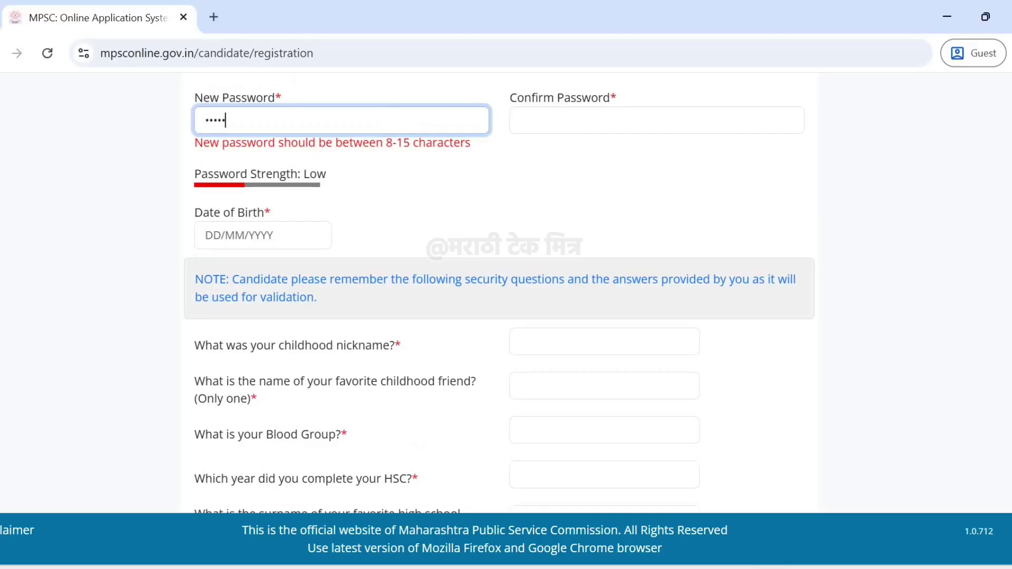
type("1")
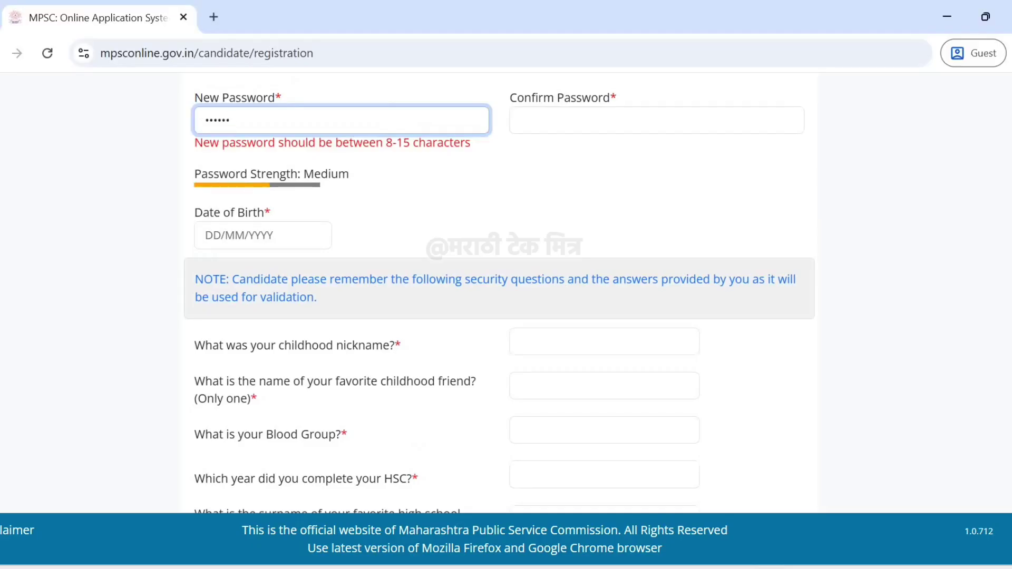
type("23")
left_click(520, 120)
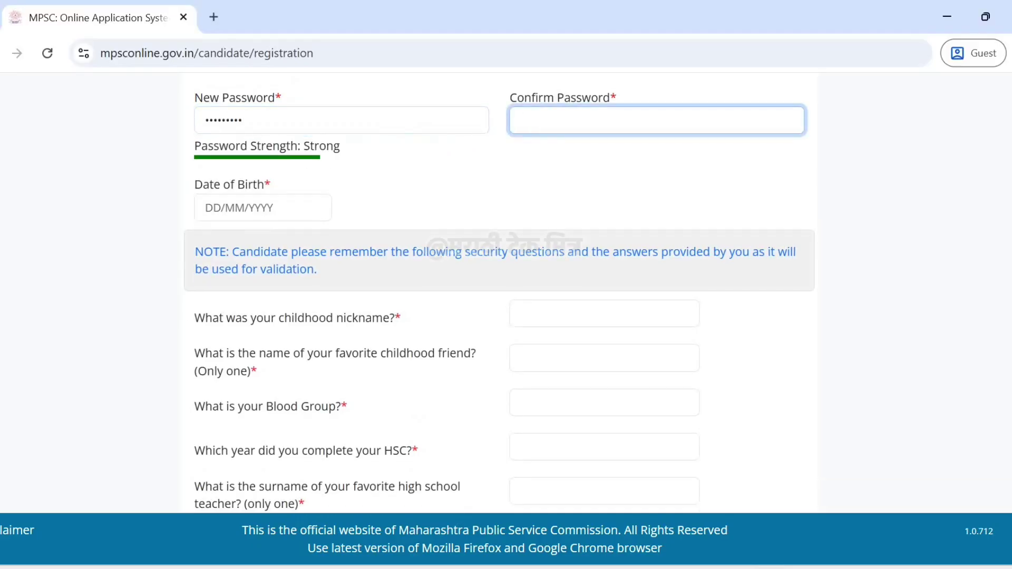
type("a")
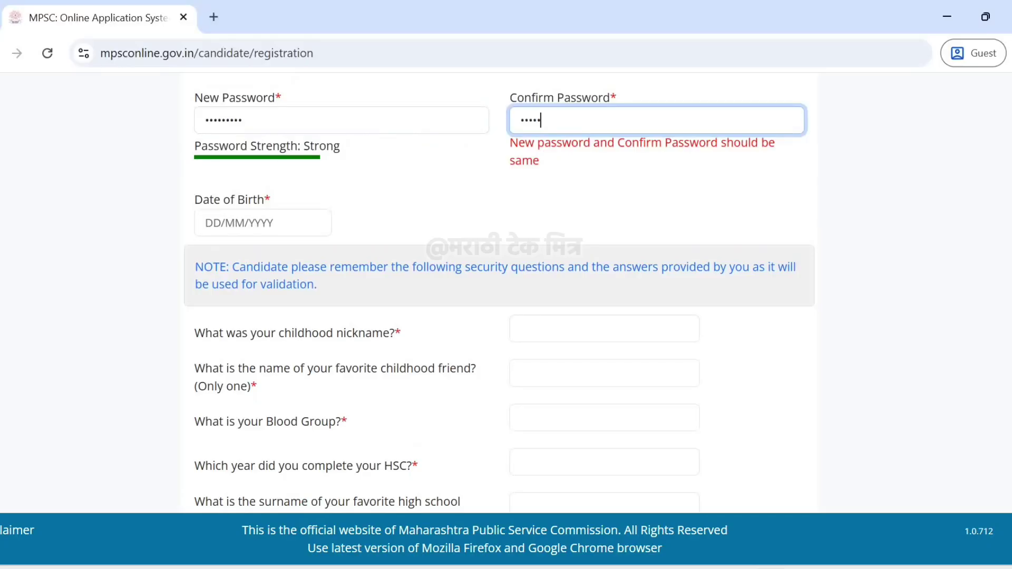
type("3")
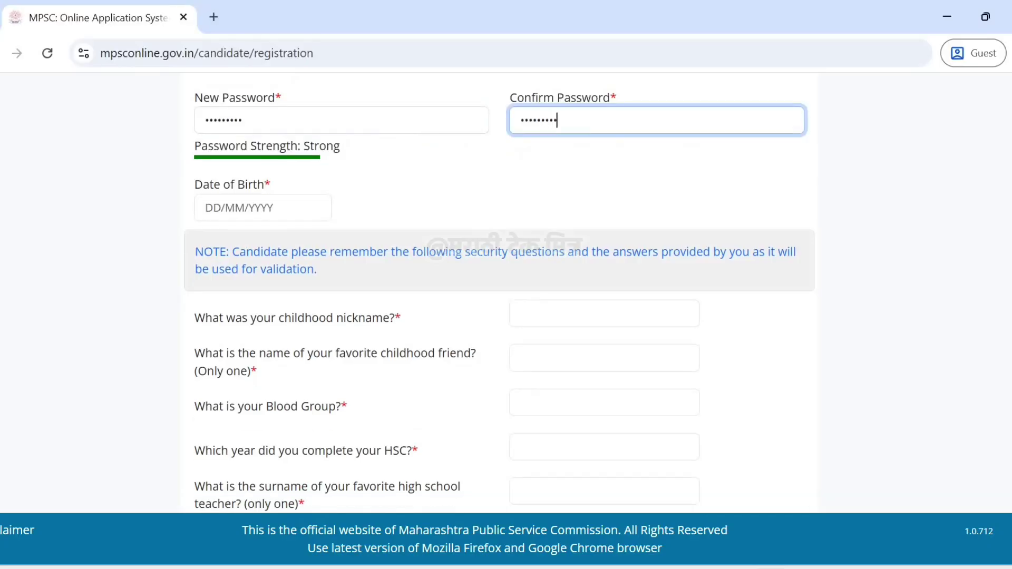
left_click(300, 187)
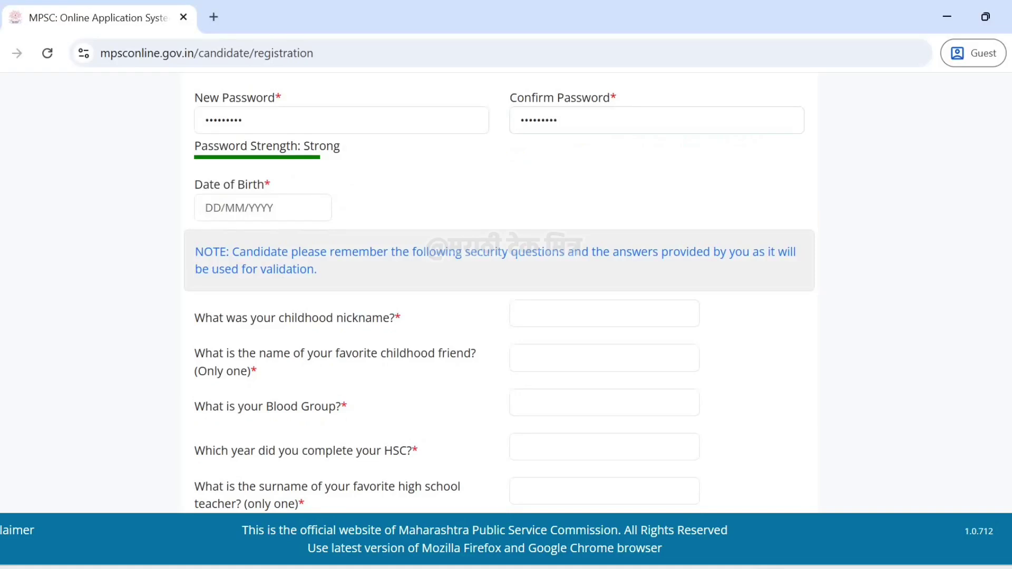
Go through the childhood nickname and childhood friend security questions.
scroll(214, 219, "down", 2)
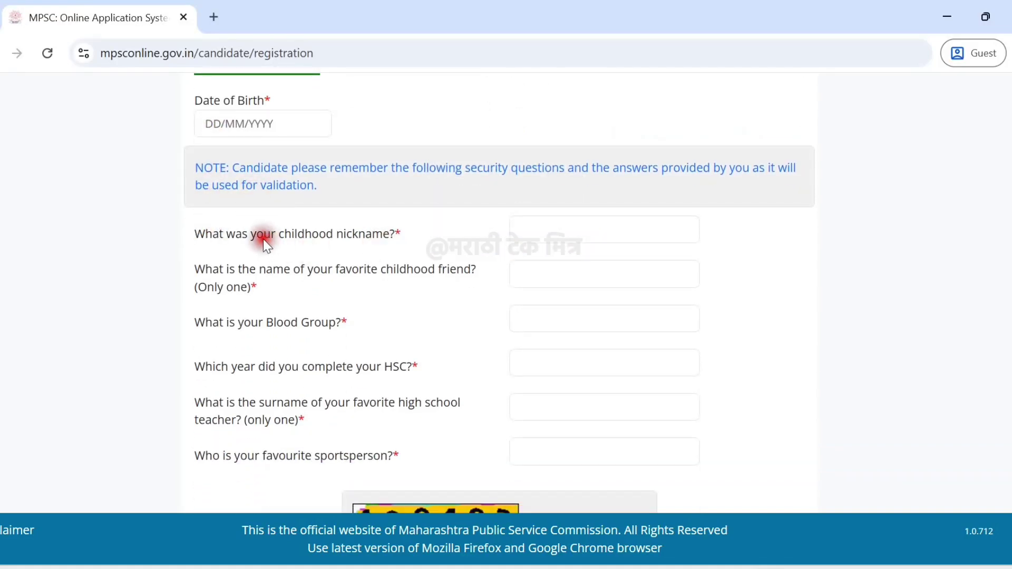
left_click_drag(194, 236, 407, 242)
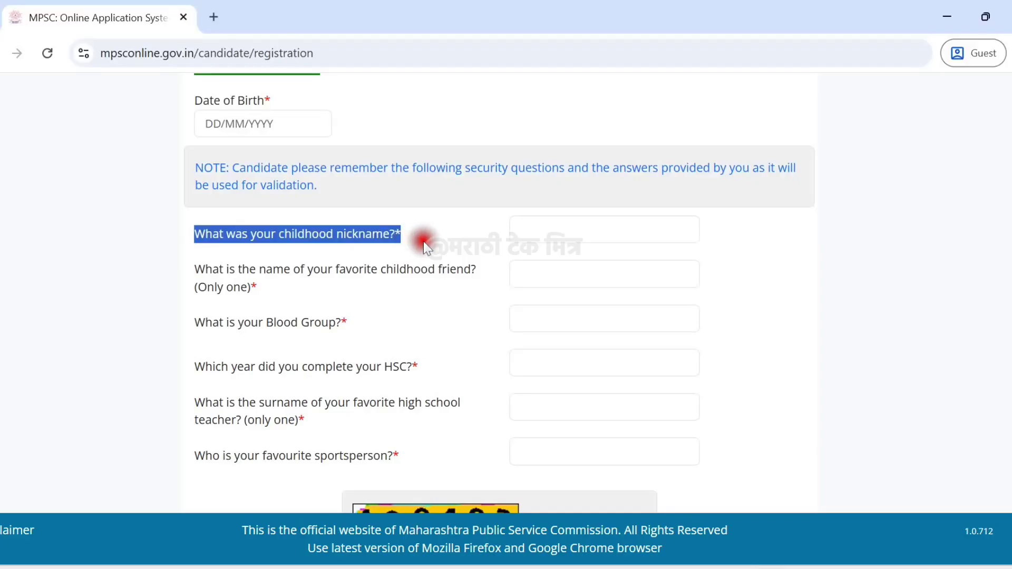
left_click(422, 241)
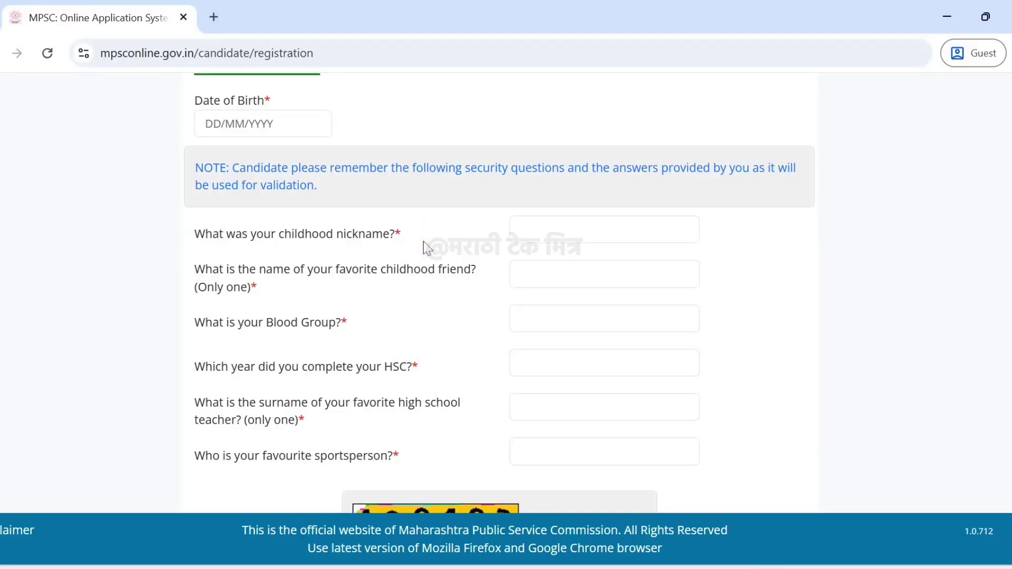
left_click(192, 275)
left_click(403, 237)
left_click(187, 287)
left_click(193, 273)
left_click_drag(195, 273, 428, 284)
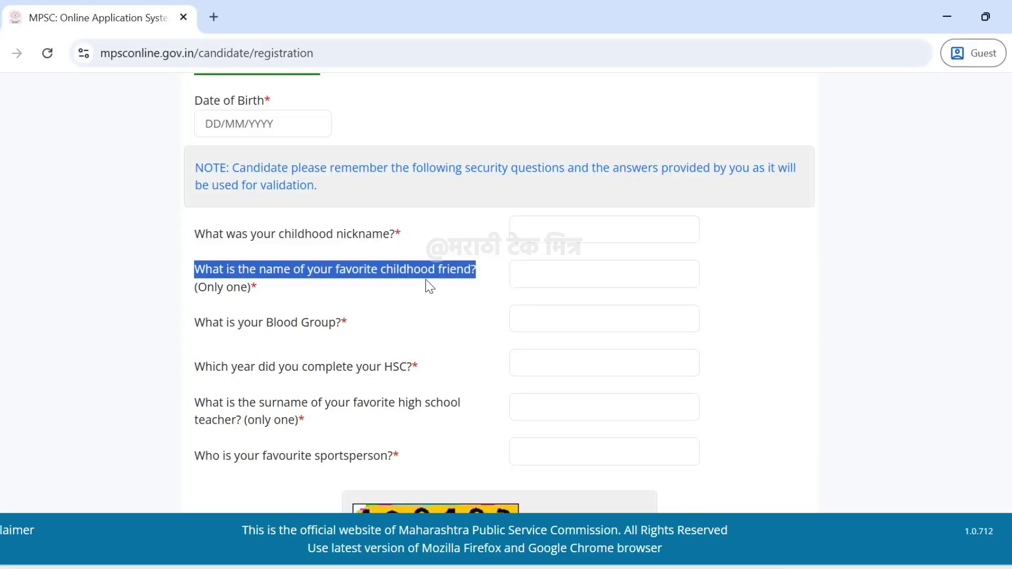
left_click(426, 281)
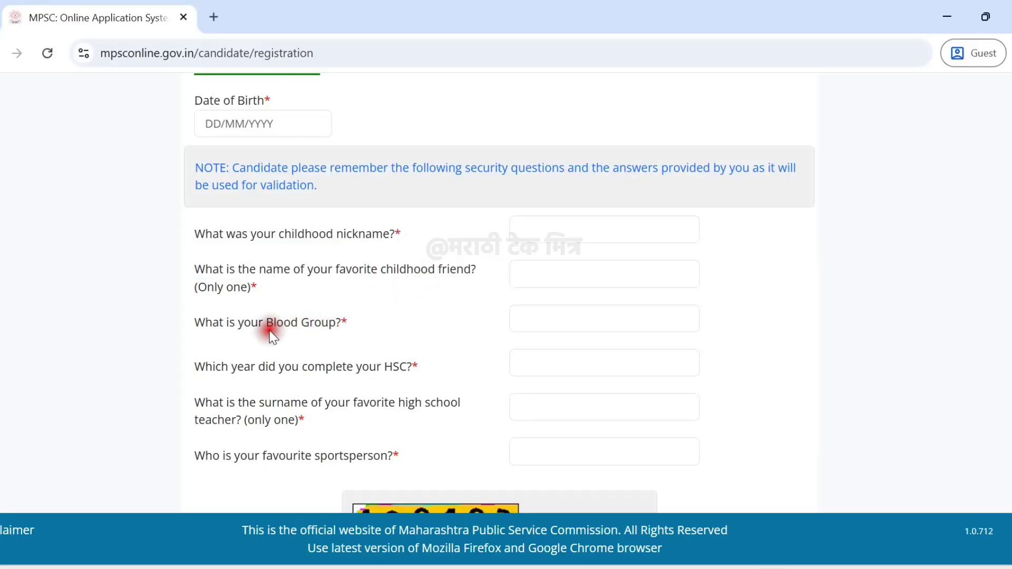
Go through the Blood Group, HSC completion year, favourite teacher and favourite sportsperson questions.
left_click_drag(192, 325, 363, 322)
left_click(363, 321)
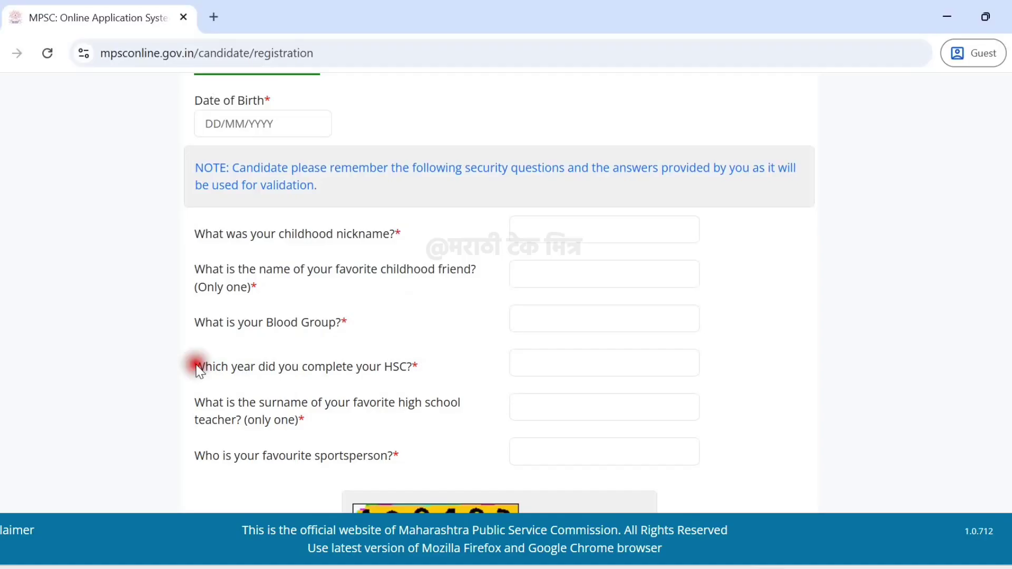
left_click_drag(199, 371, 425, 368)
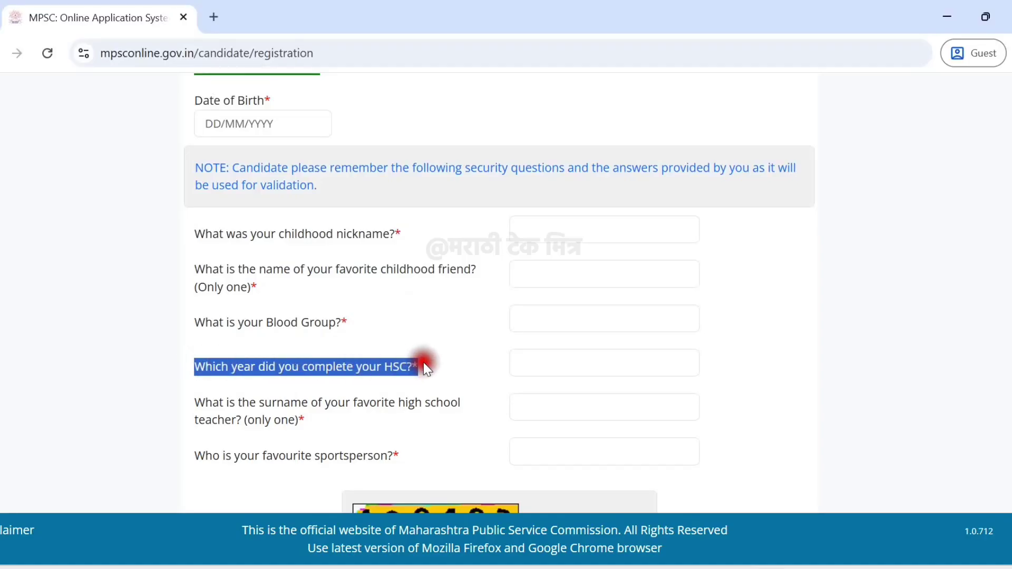
left_click(423, 368)
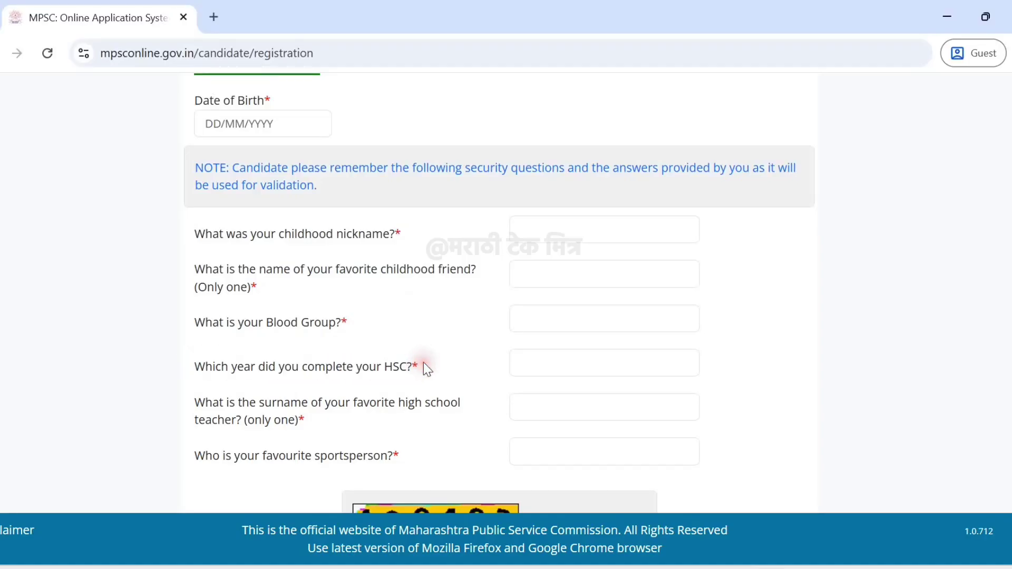
scroll(424, 367, "down", 2)
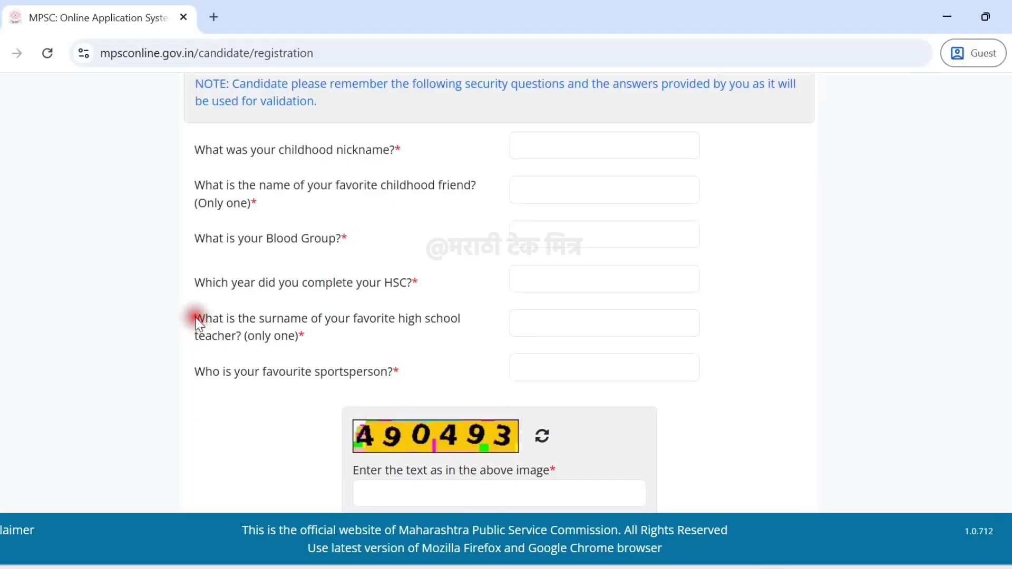
left_click_drag(196, 318, 374, 332)
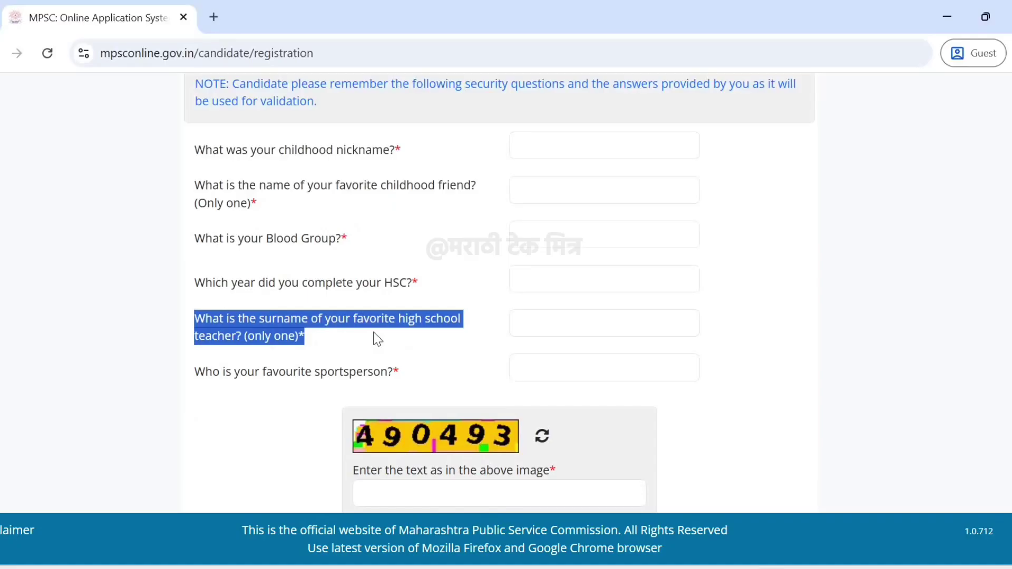
left_click(373, 333)
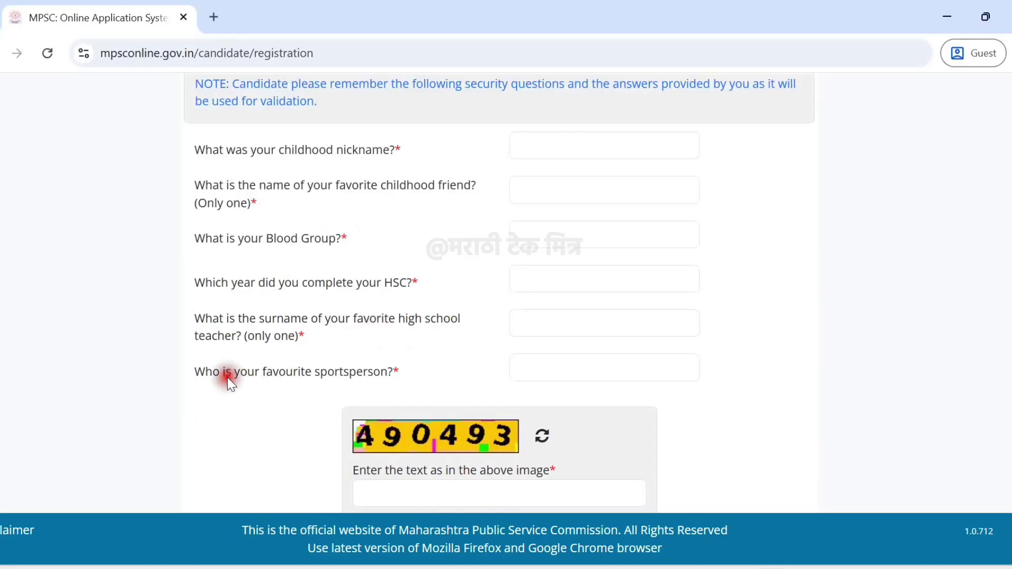
left_click_drag(195, 376, 408, 380)
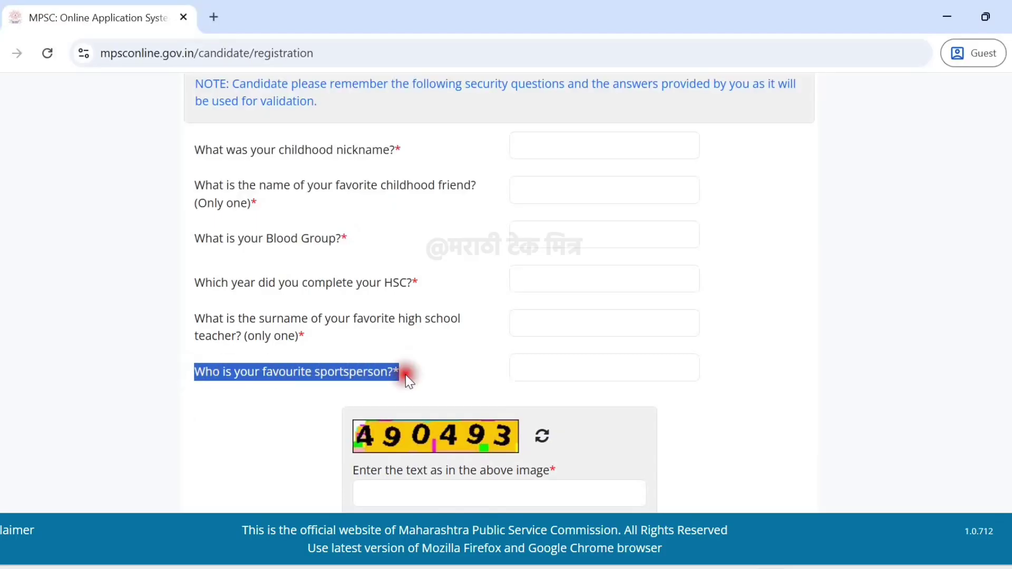
left_click(406, 374)
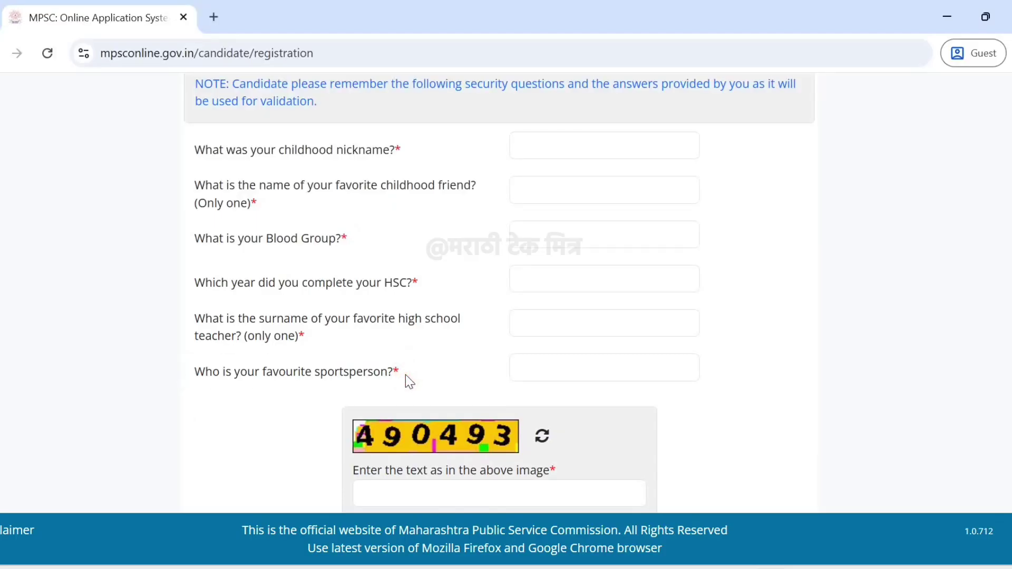
Enter the captcha, submit the registration, and point out the 'User Registered Successfully!' message.
scroll(406, 375, "down", 2)
left_click(374, 408)
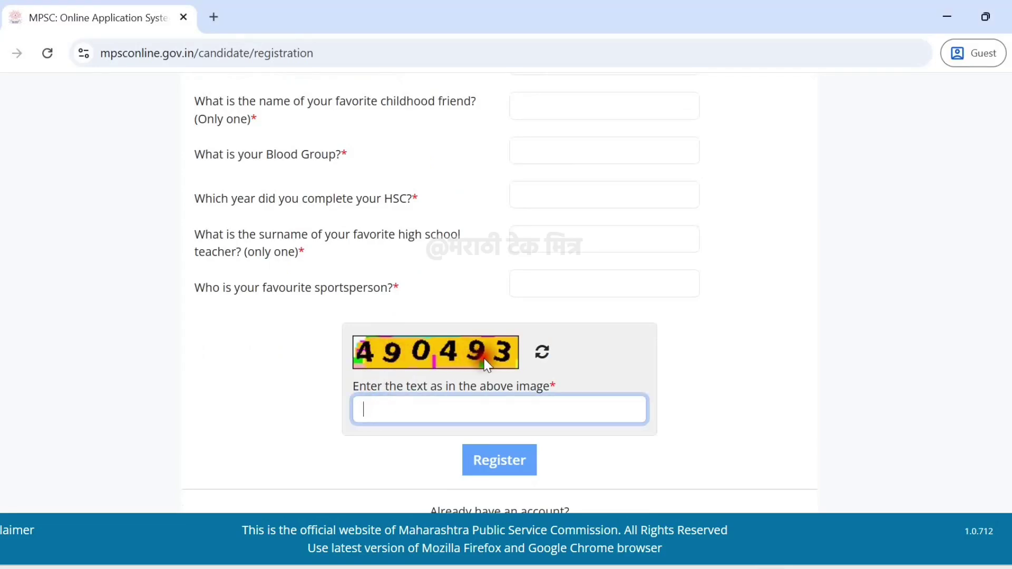
left_click(497, 455)
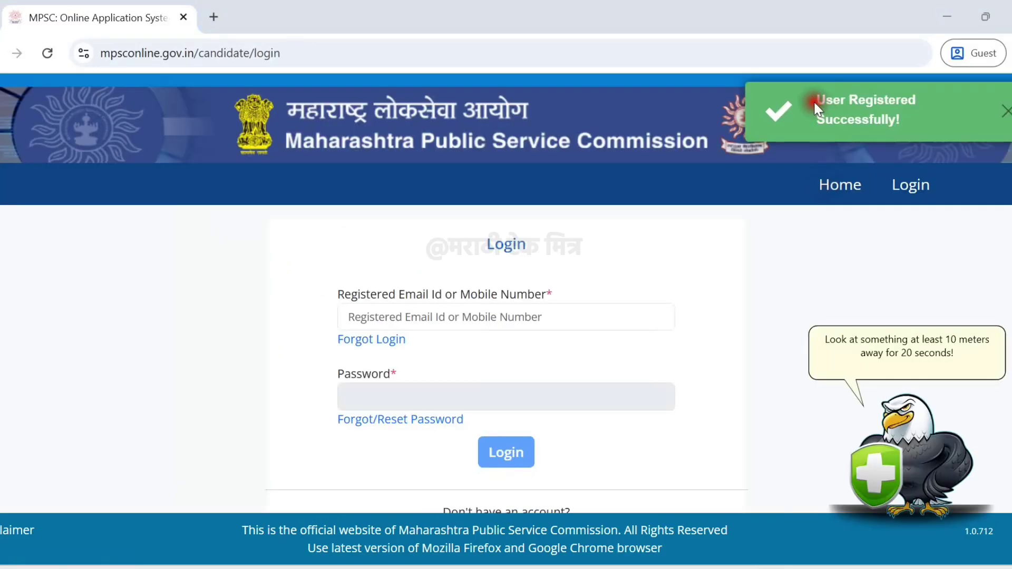
left_click_drag(814, 97, 891, 117)
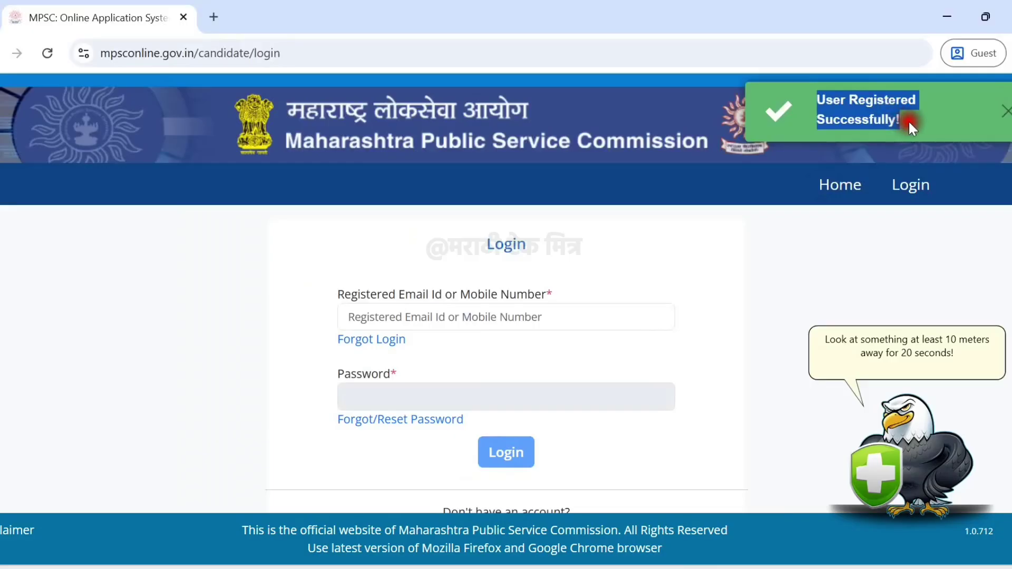
left_click(910, 118)
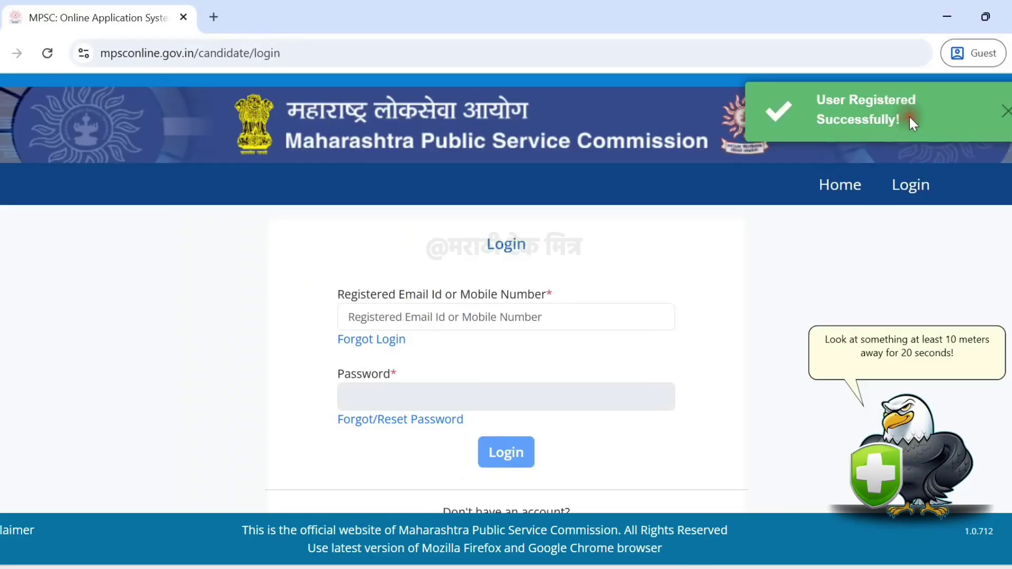
left_click_drag(817, 95, 931, 127)
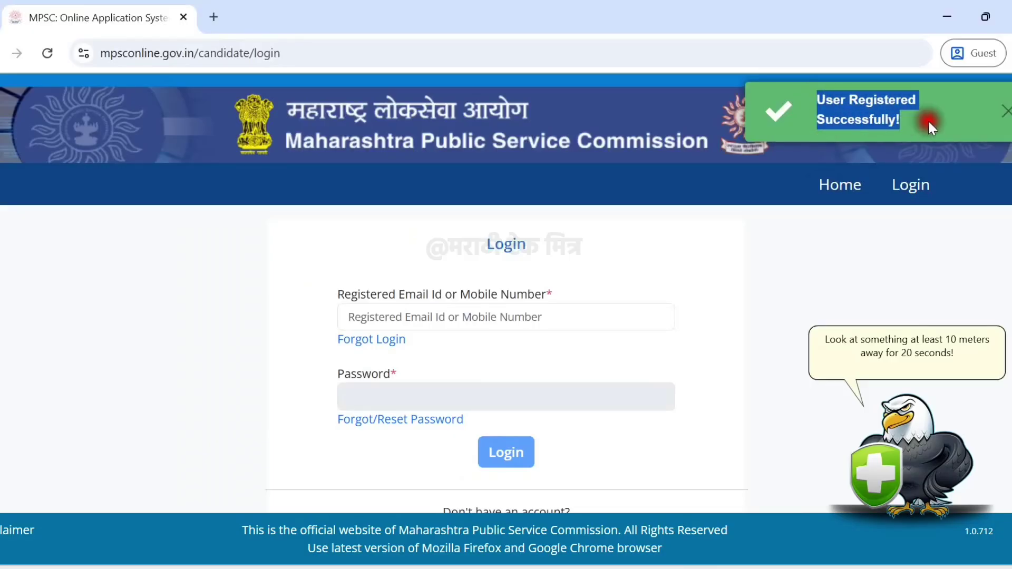
left_click(927, 123)
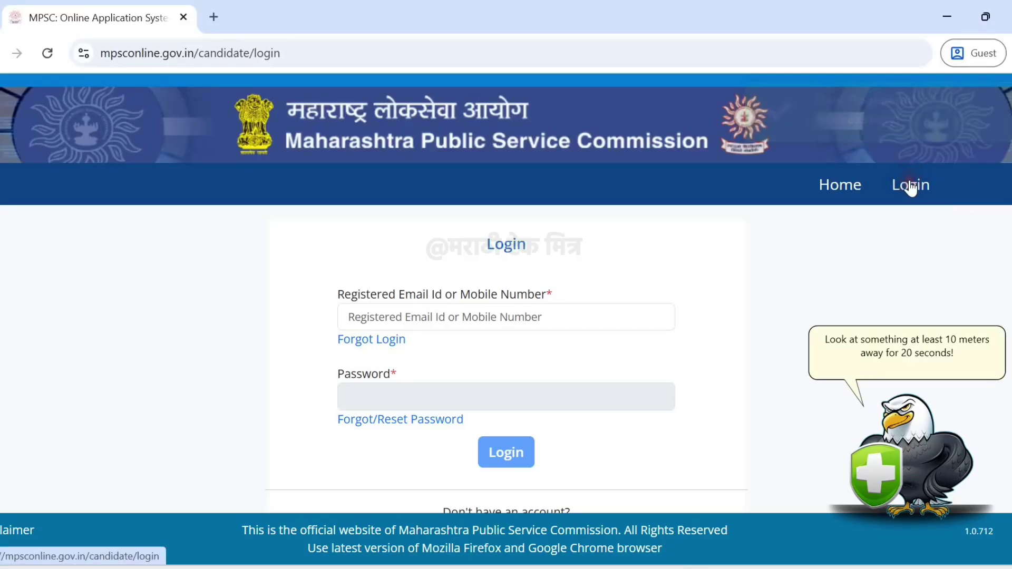
Log in with the new account's credentials and the login captcha.
left_click(343, 341)
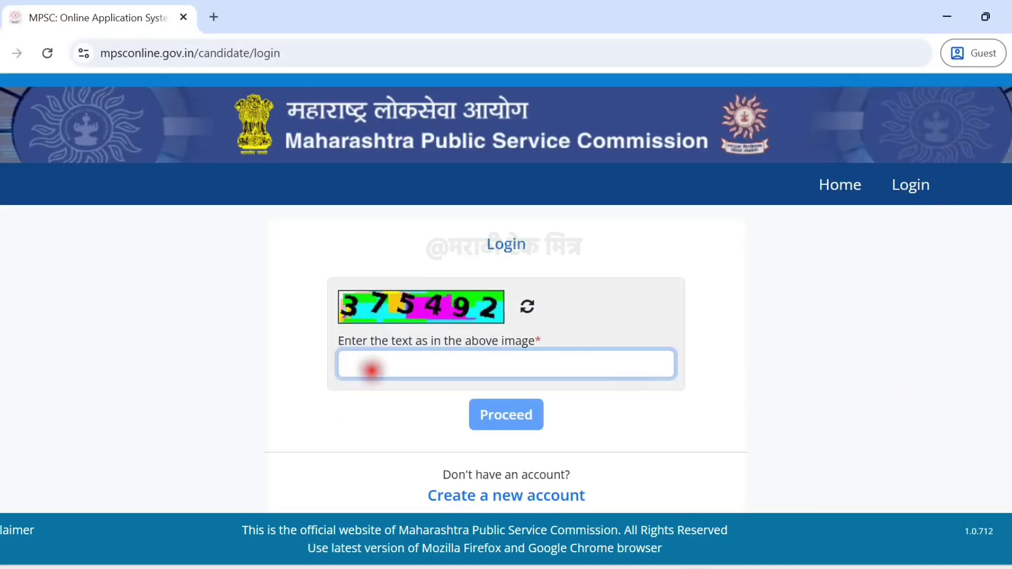
left_click(368, 369)
type("375492")
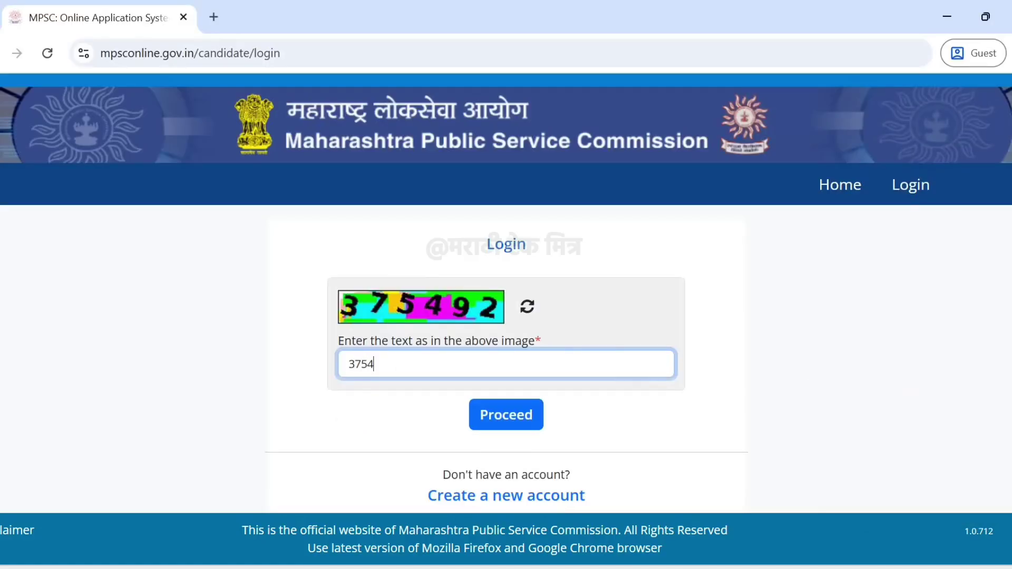
left_click(490, 415)
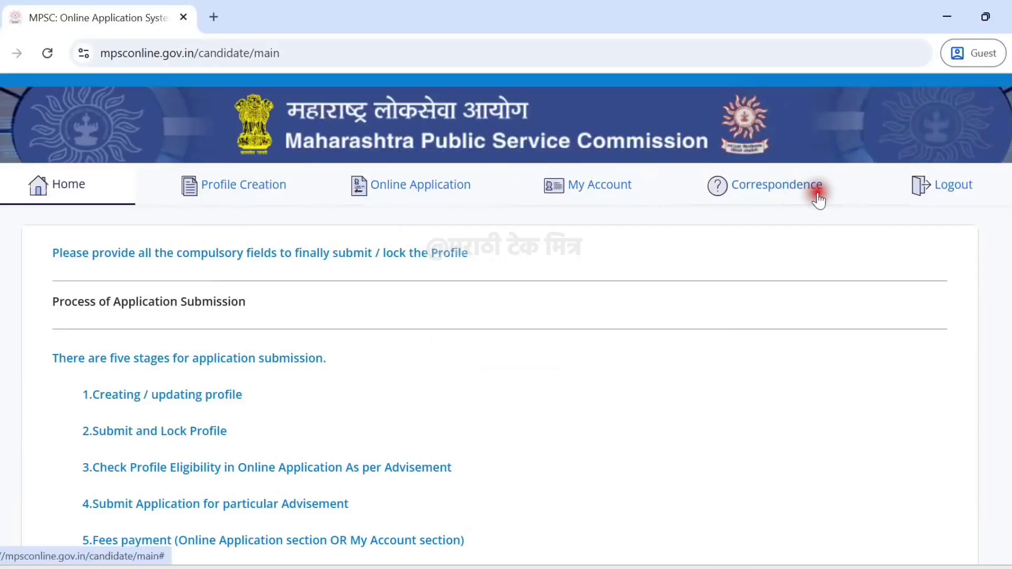
Review the five application stages, from Submit and Lock Profile to Fees payment.
scroll(343, 290, "down", 2)
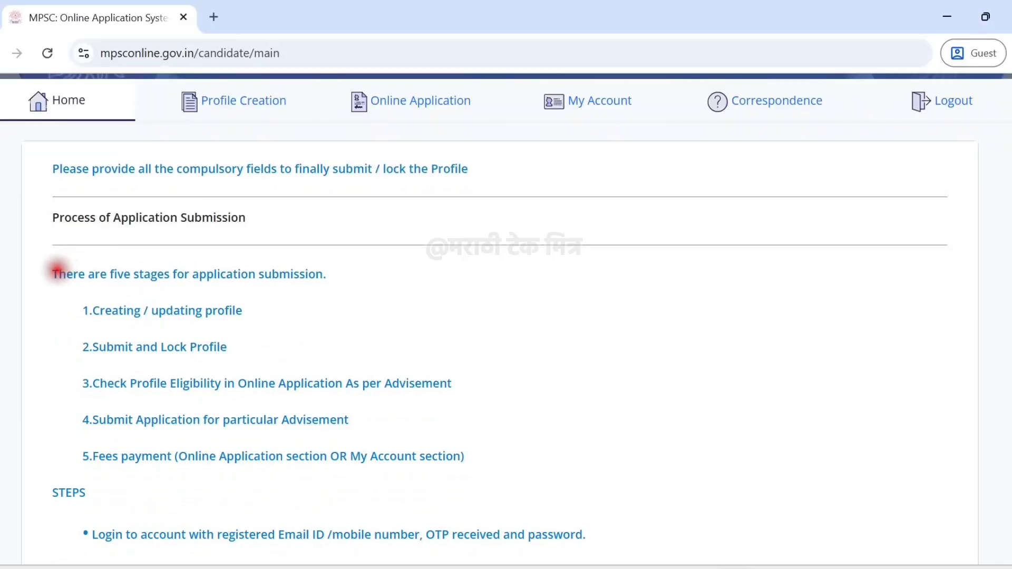
left_click_drag(54, 273, 335, 280)
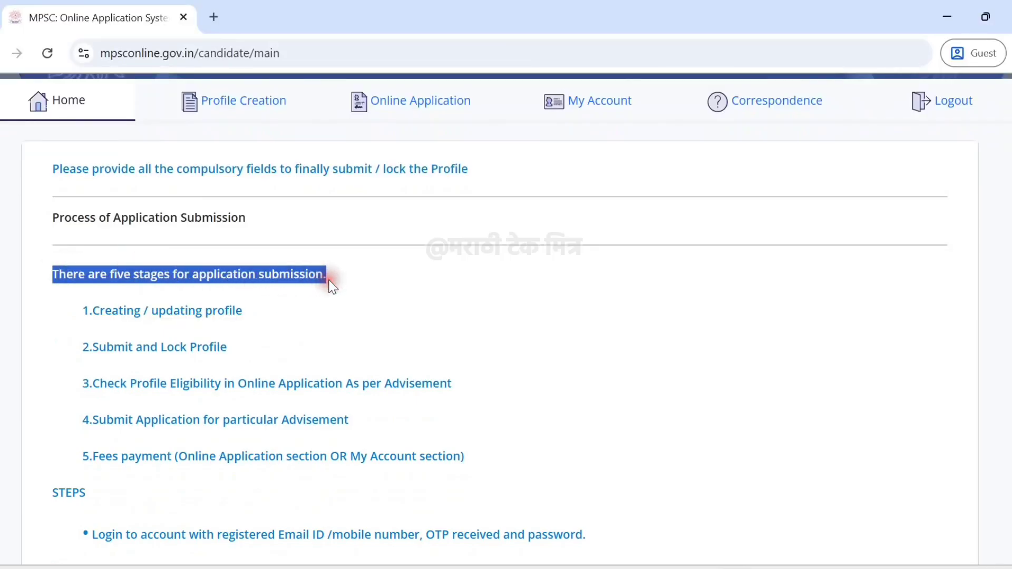
left_click(316, 289)
left_click_drag(94, 347, 243, 354)
left_click(240, 350)
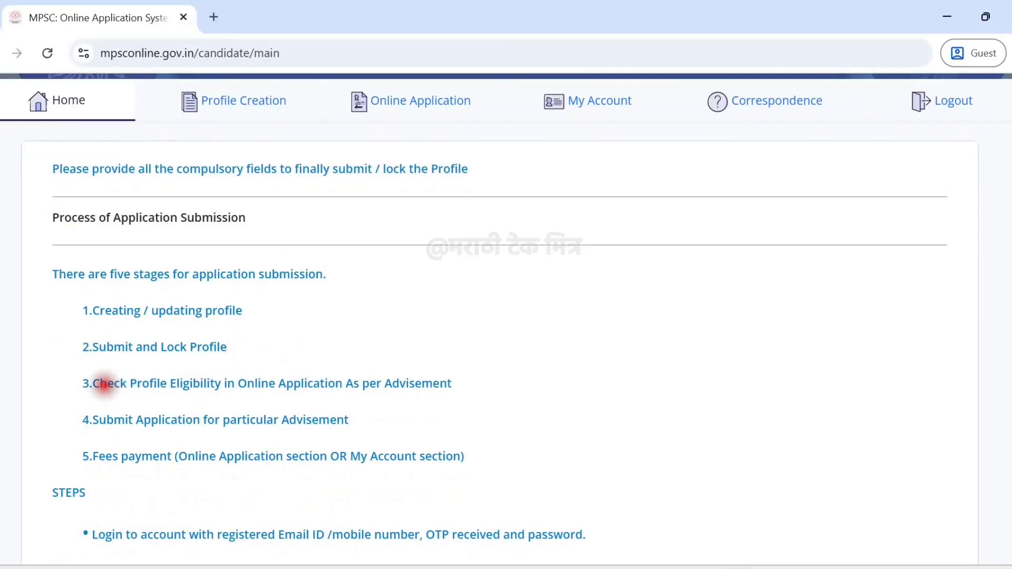
left_click_drag(94, 383, 460, 386)
left_click(460, 387)
triple_click(353, 415)
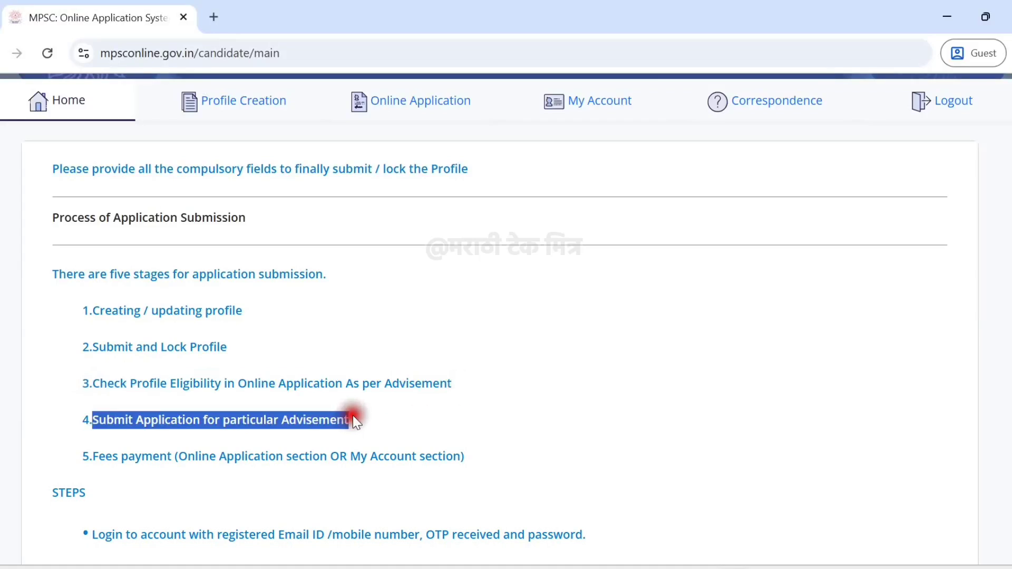
left_click(79, 461)
left_click_drag(89, 457, 478, 458)
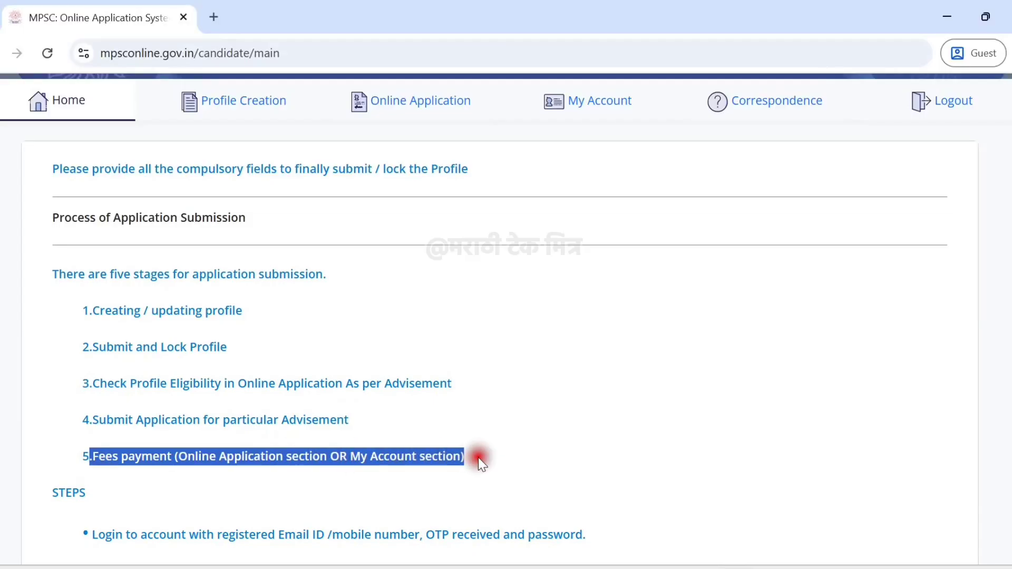
left_click(478, 458)
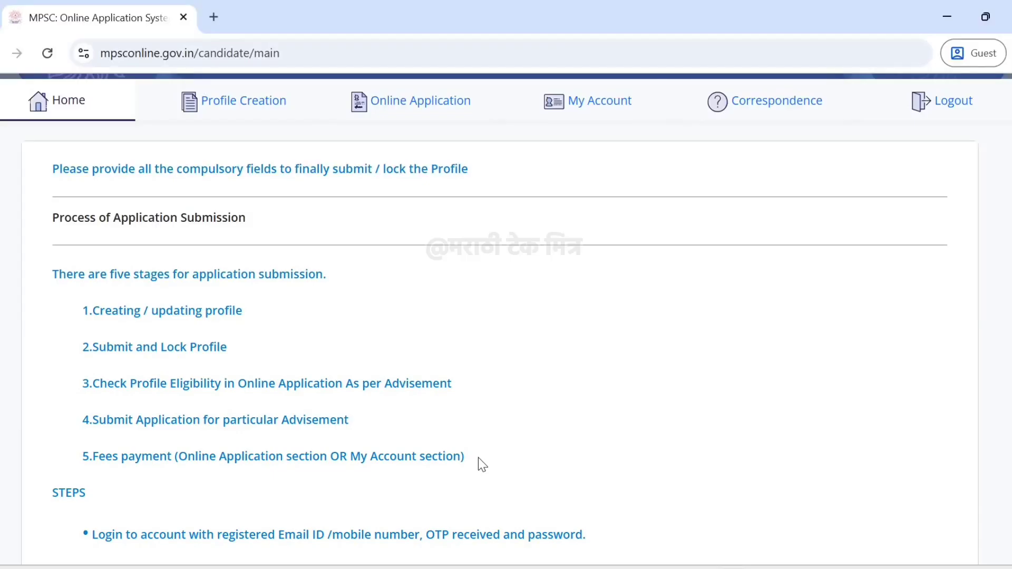
Open the Profile Creation form at Step 1 Personal Information.
scroll(479, 457, "down", 2)
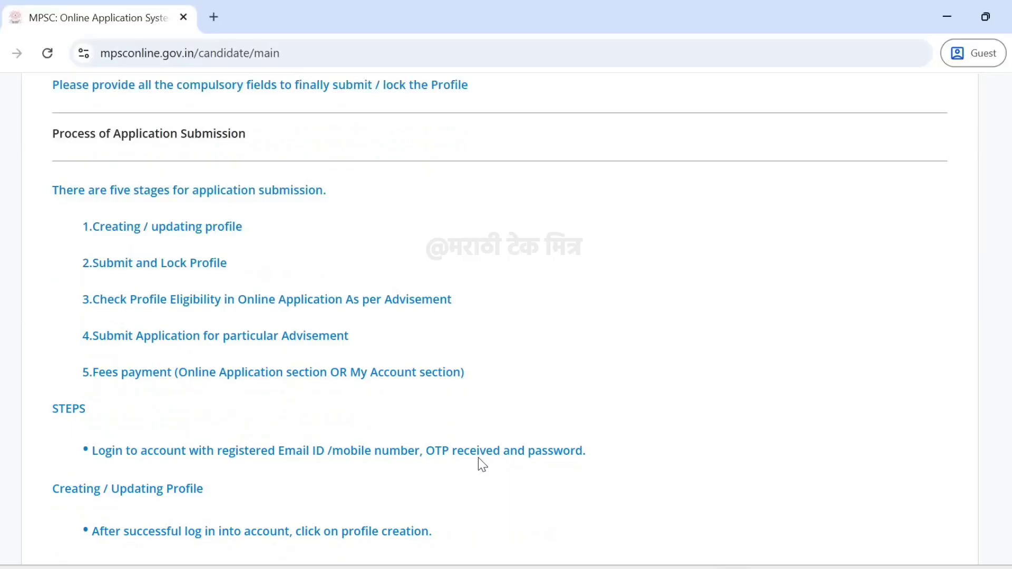
scroll(458, 445, "up", 4)
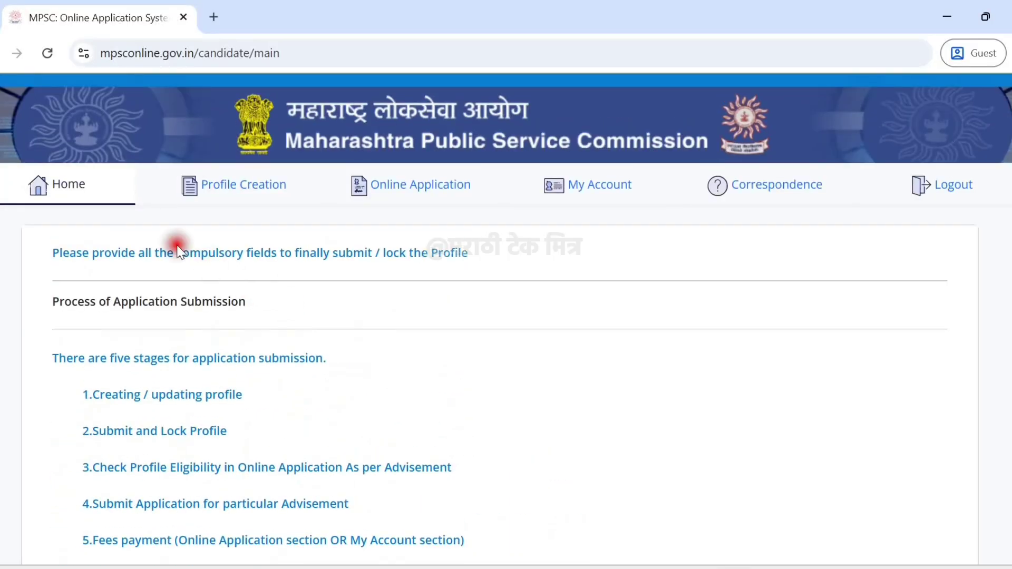
left_click(247, 201)
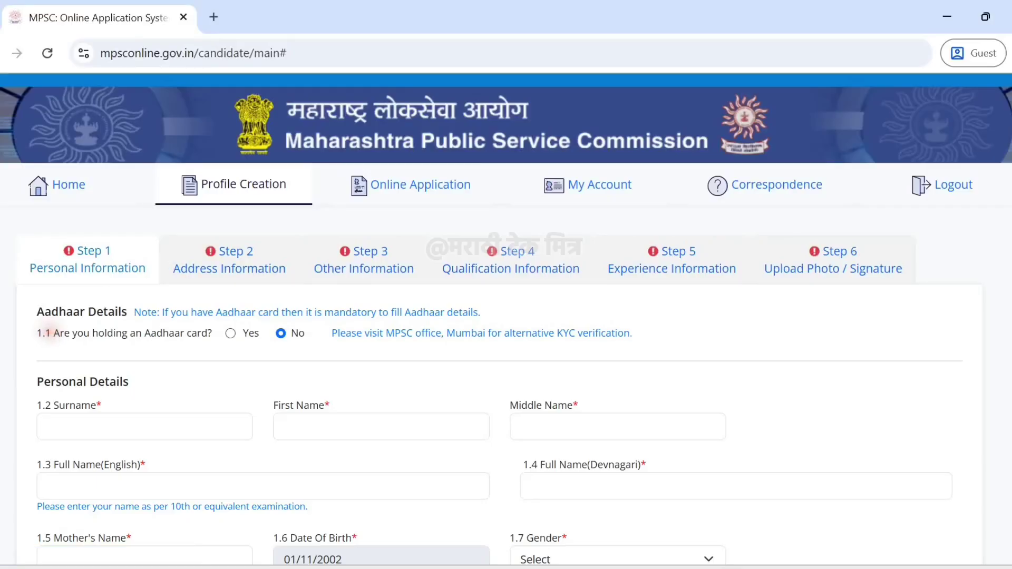
Answer Yes to holding an Aadhaar card and move into the Aadhaar Number field.
left_click_drag(51, 333, 228, 343)
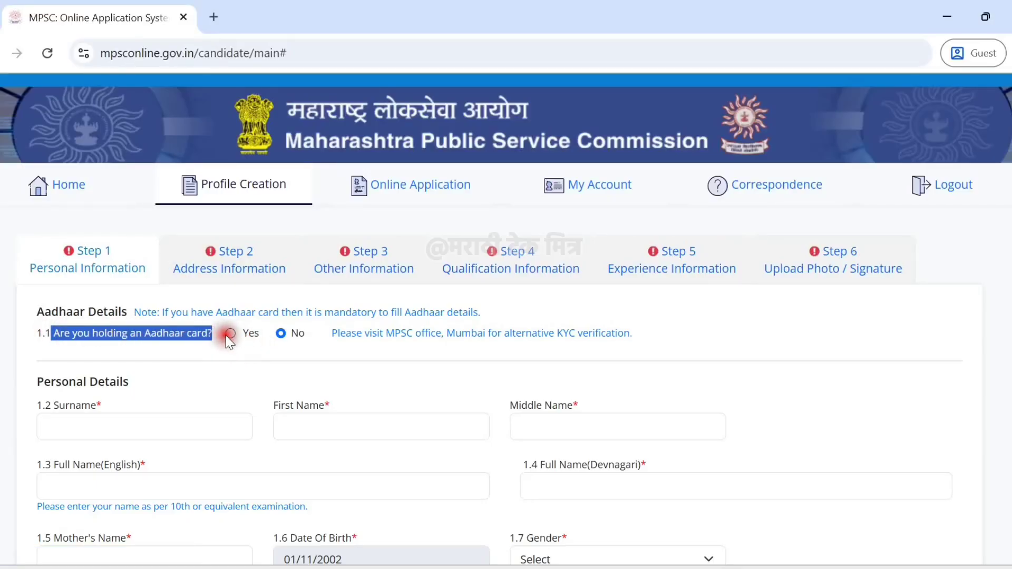
left_click(230, 334)
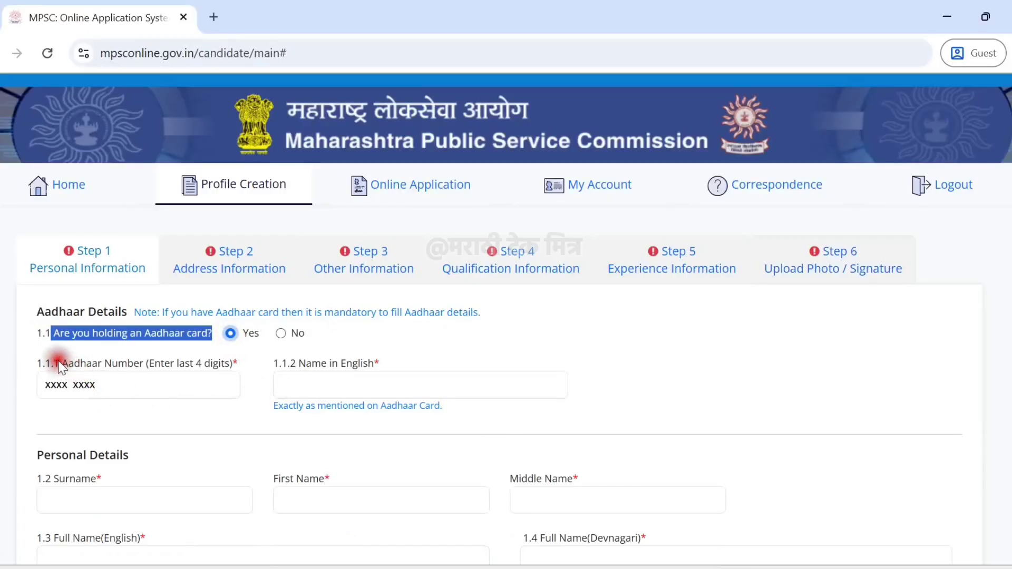
left_click_drag(59, 363, 244, 371)
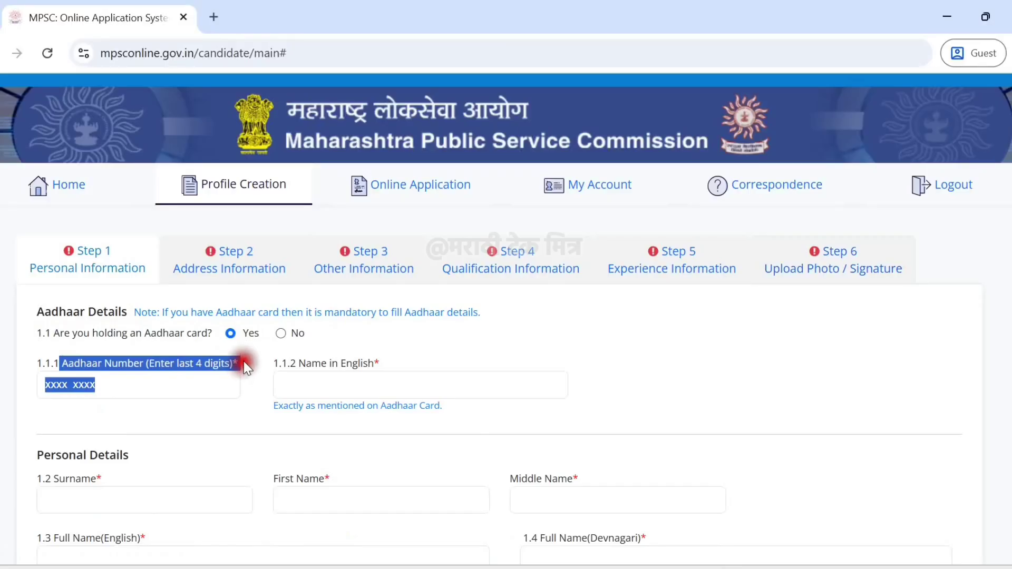
left_click(245, 364)
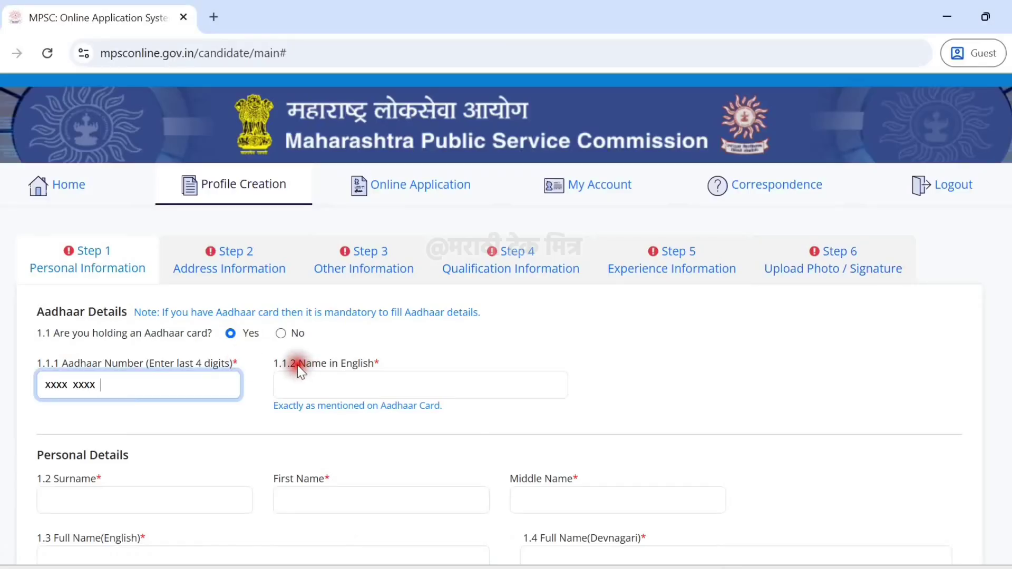
left_click_drag(298, 362, 381, 366)
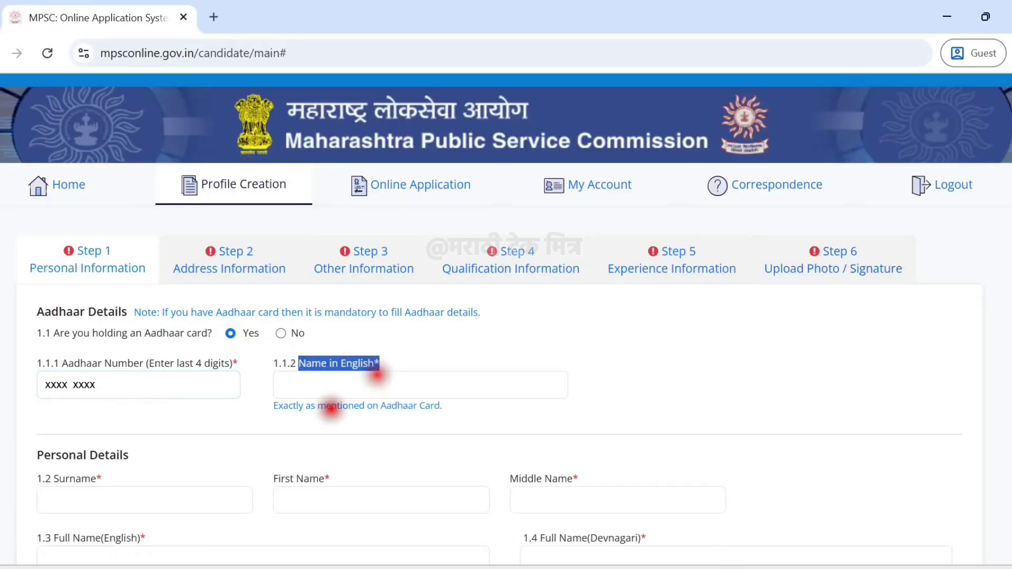
mouse_move(270, 407)
left_mouse_down()
mouse_move(349, 416)
mouse_move(452, 408)
mouse_move(274, 406)
left_mouse_up()
scroll(274, 406, "down", 3)
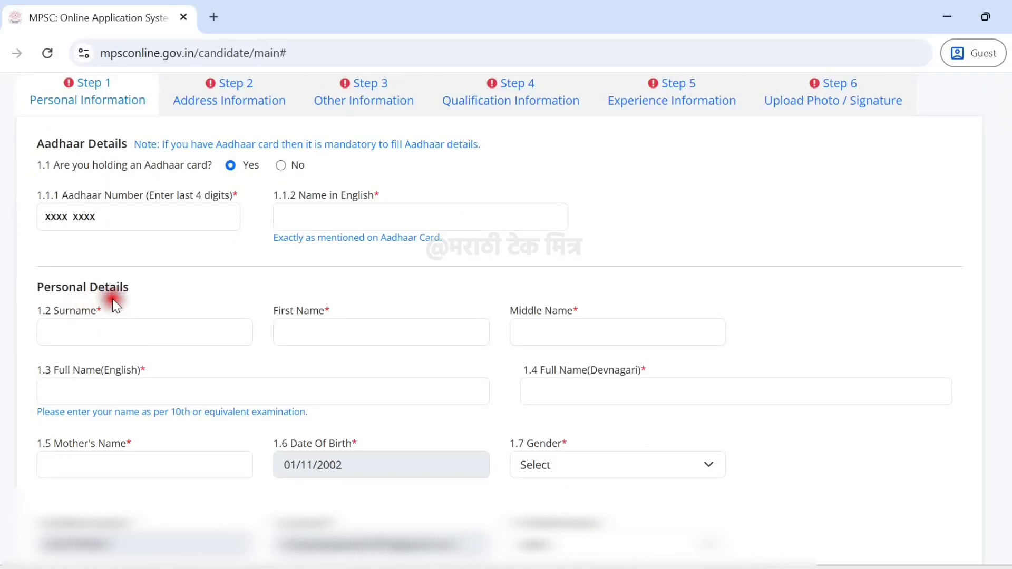
left_click_drag(129, 287, 27, 287)
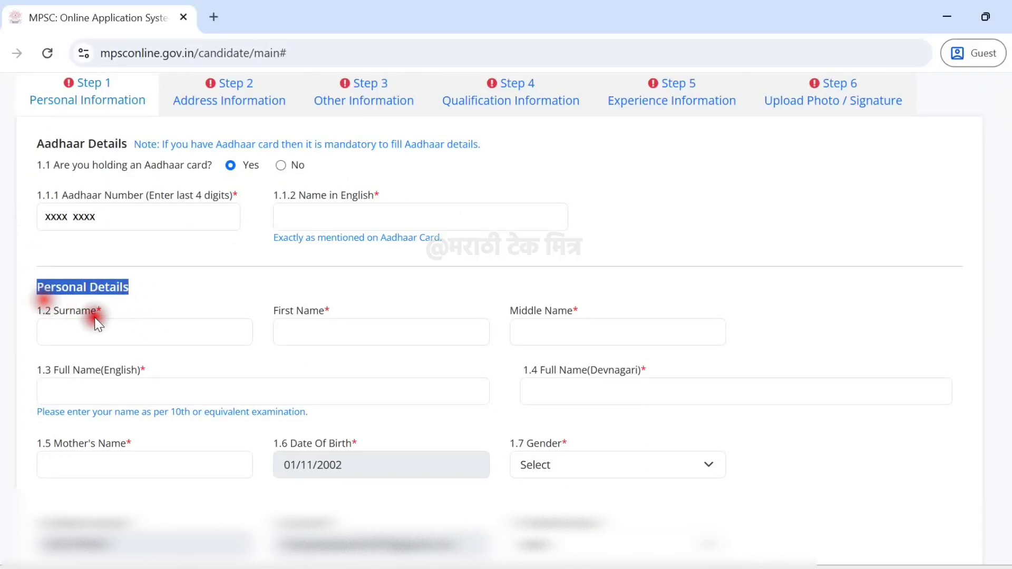
left_click_drag(100, 308, 145, 311)
left_click(145, 311)
left_click(342, 312)
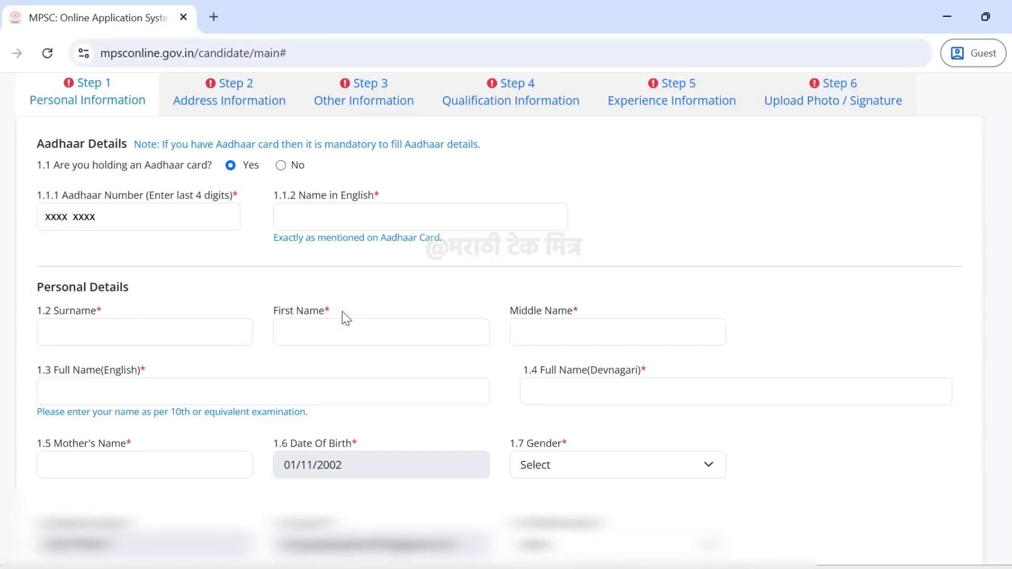
left_click_drag(343, 312, 294, 312)
left_click(272, 312)
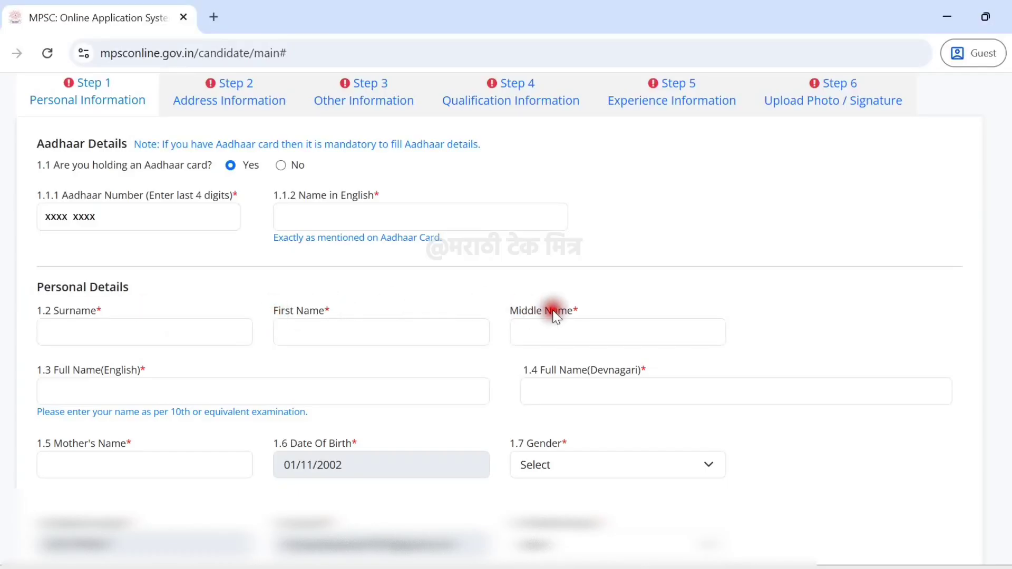
left_click_drag(581, 310, 511, 289)
left_click(511, 291)
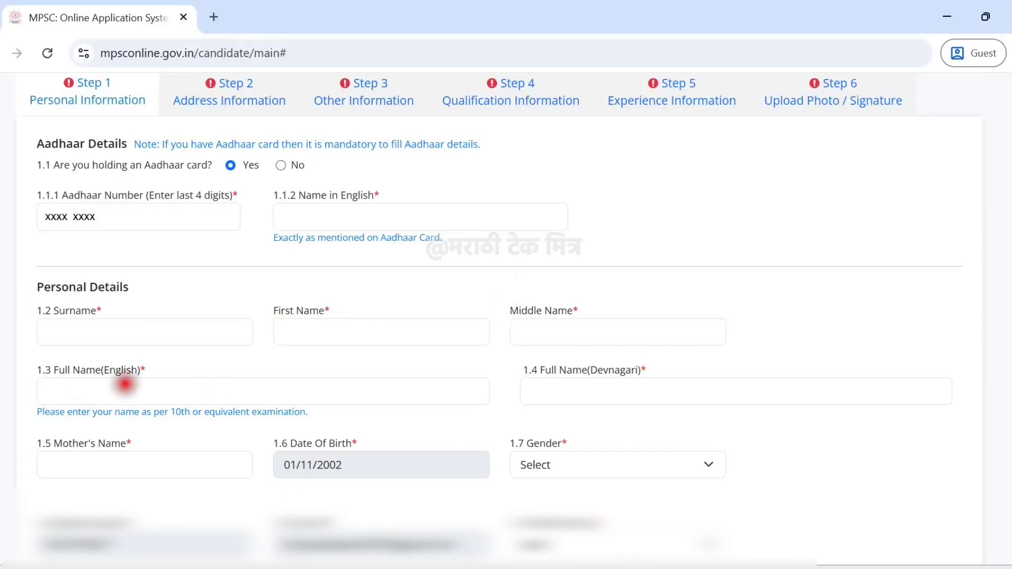
left_click_drag(100, 377, 243, 373)
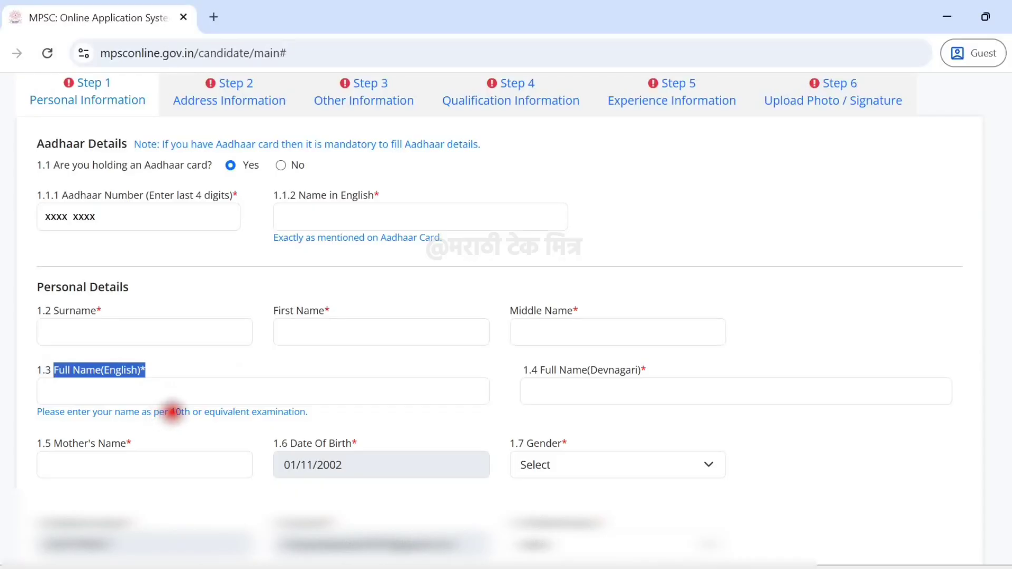
left_click_drag(172, 411, 303, 413)
left_click(303, 412)
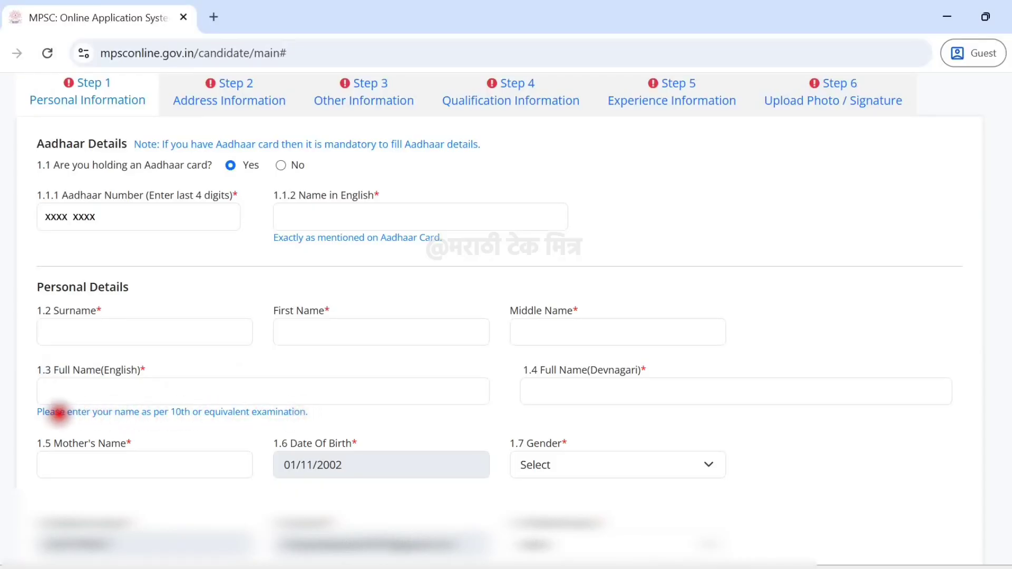
left_click_drag(41, 413, 293, 417)
left_click(546, 370)
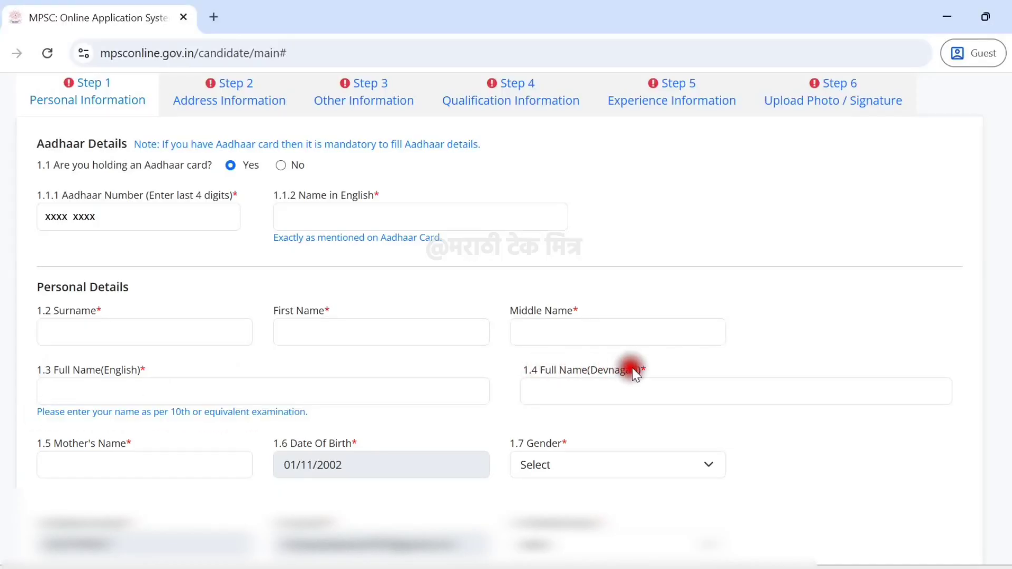
scroll(416, 373, "down", 2)
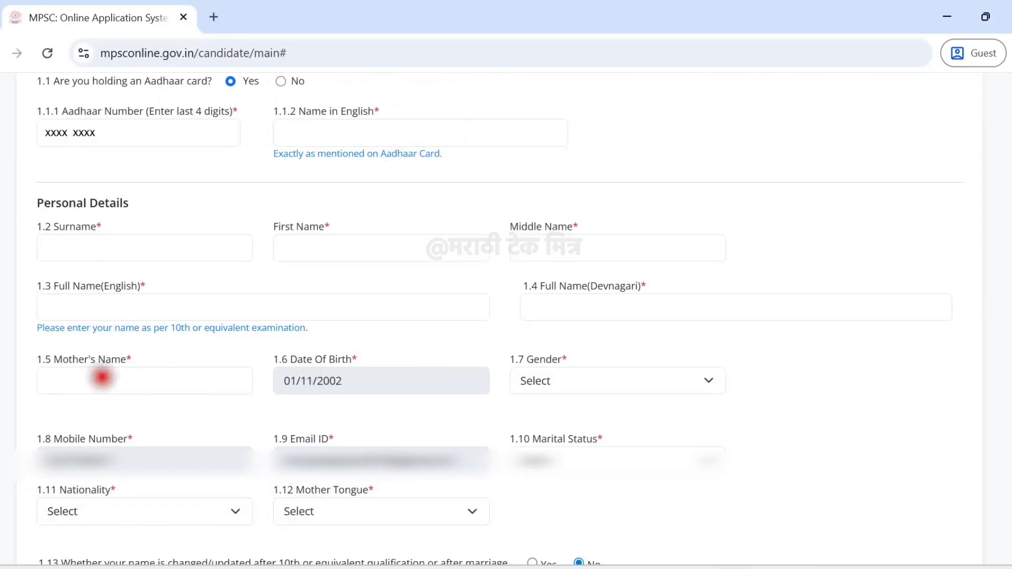
Set Gender to Male and Marital Status to Unmarried.
left_click(96, 376)
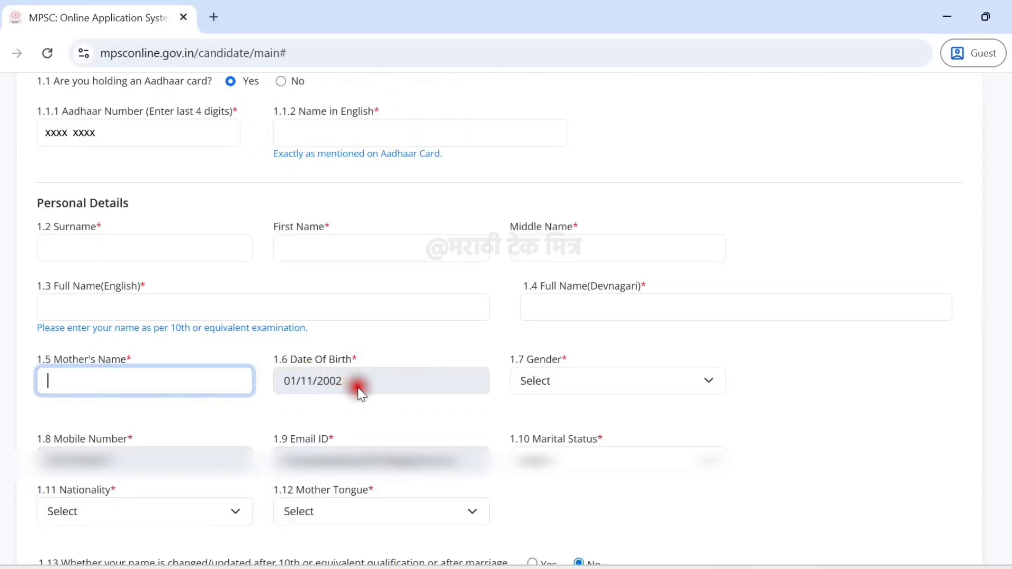
left_click(534, 382)
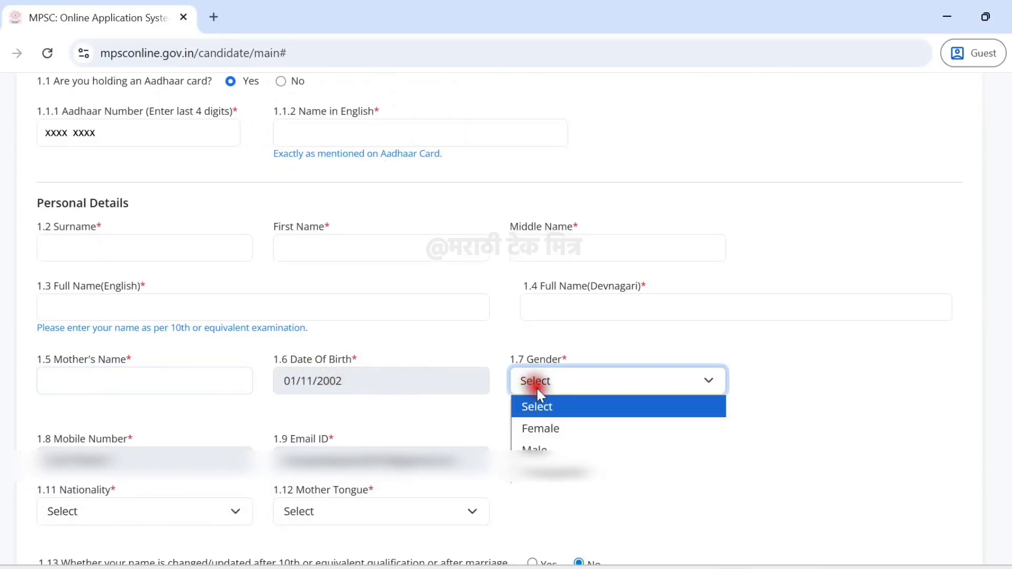
left_click(553, 449)
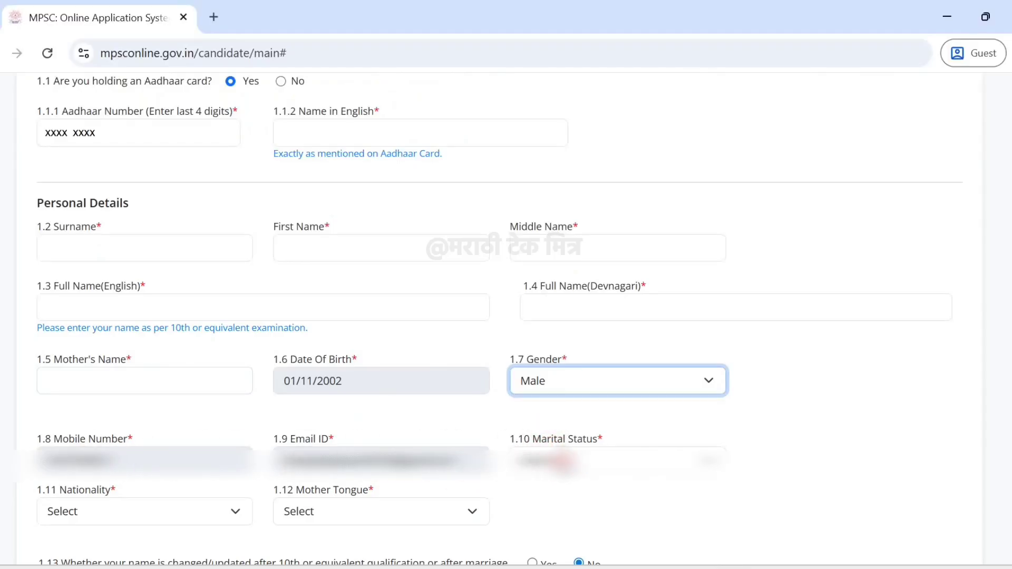
left_click(560, 460)
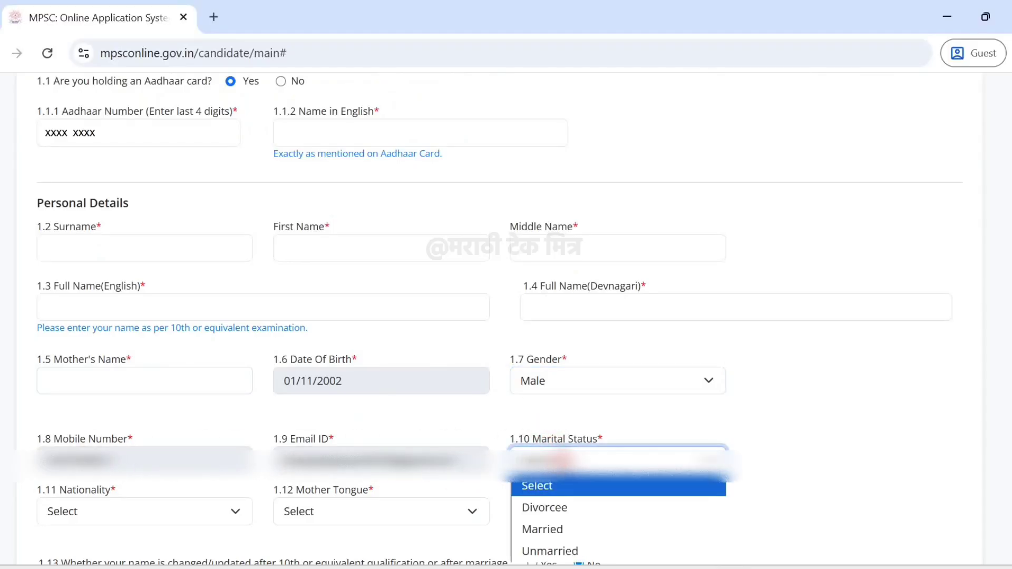
left_click(565, 549)
Set Nationality to Indian and Mother Tongue to MARATHI.
left_click(192, 507)
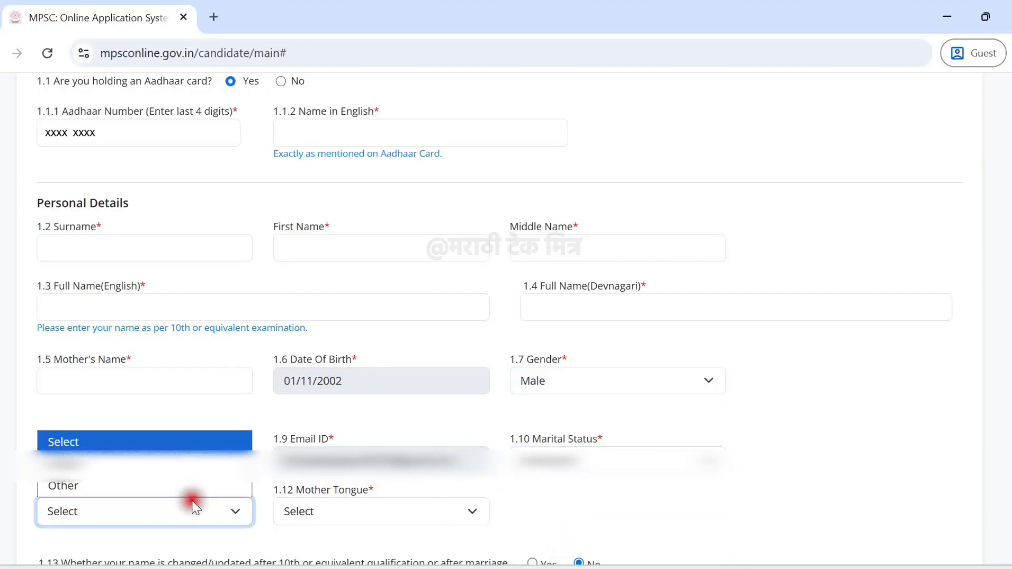
left_click(166, 467)
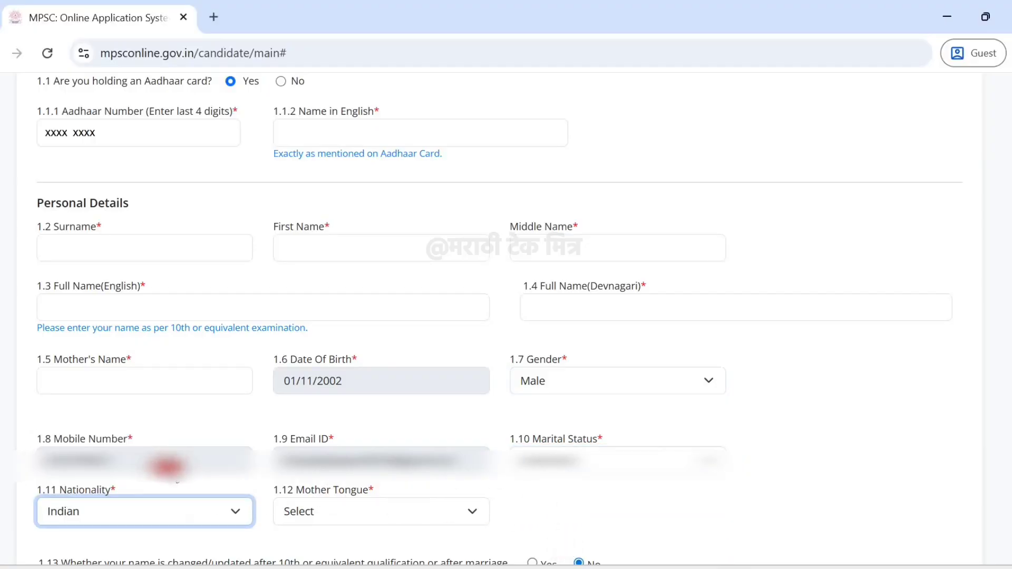
left_click(339, 511)
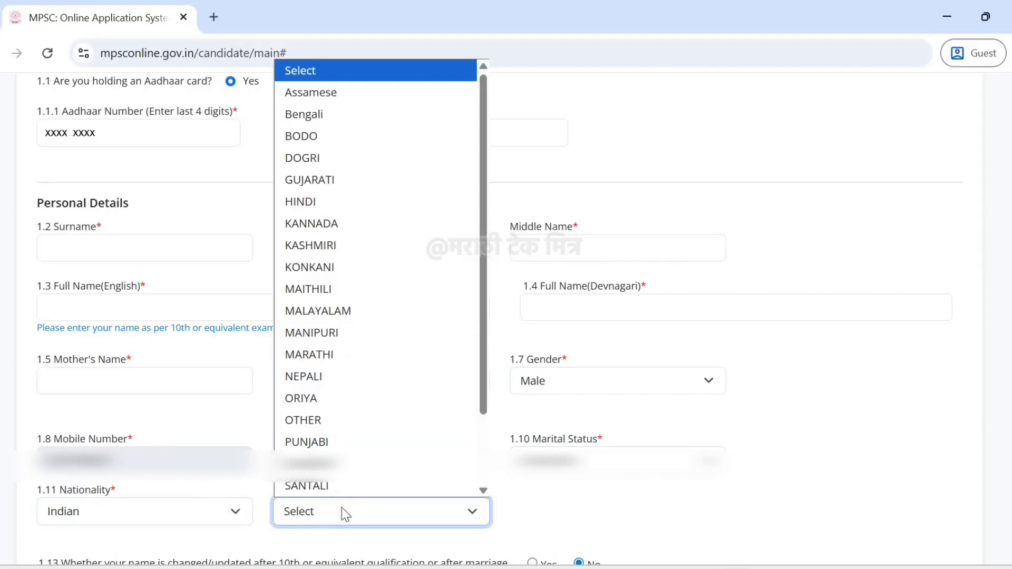
type("mar")
key("Return")
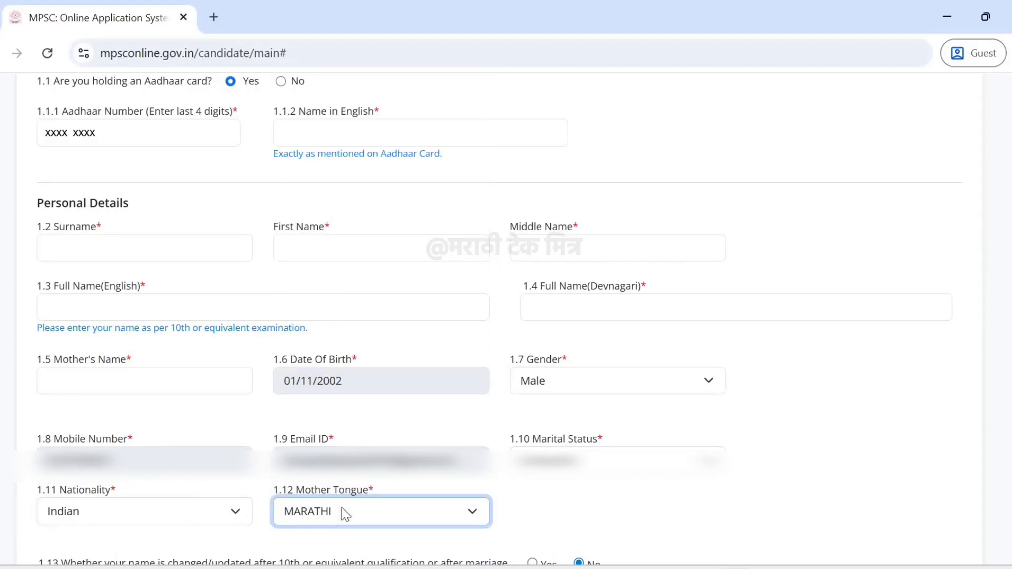
left_click(536, 509)
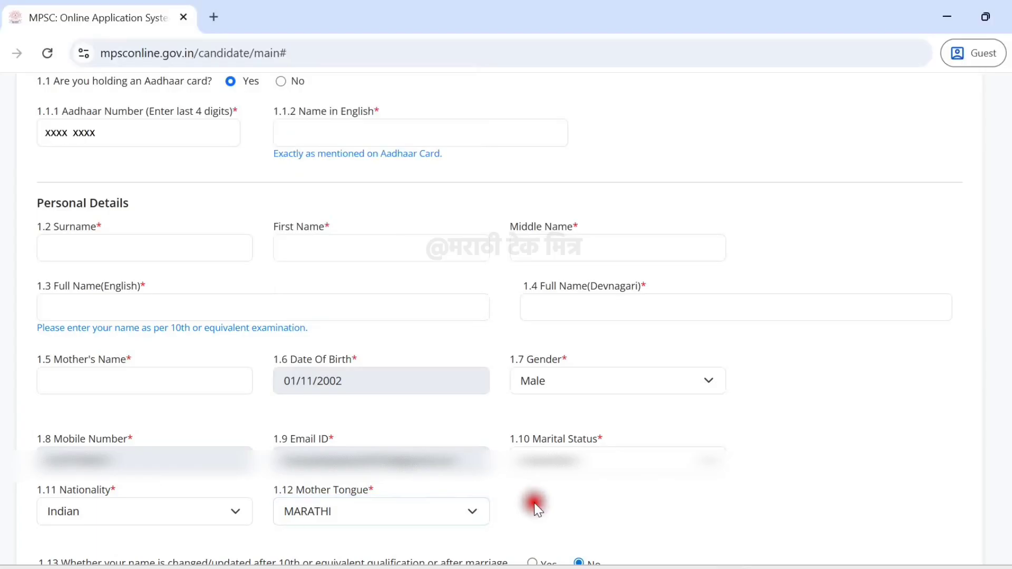
scroll(316, 316, "down", 9)
Answer No to the name-change question and Yes to reading, writing and speaking Marathi.
left_click_drag(61, 104, 438, 113)
left_click(530, 107)
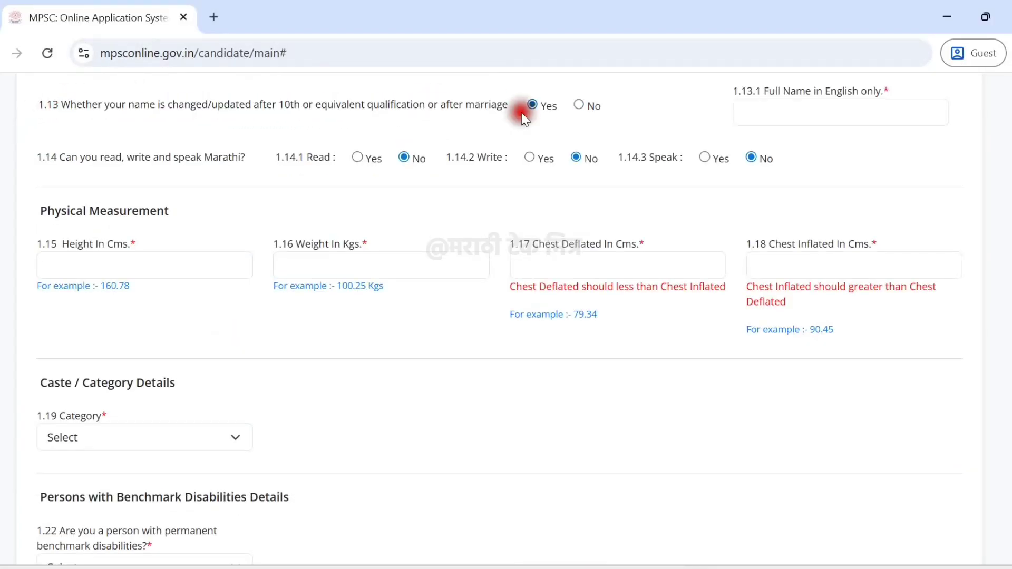
left_click(579, 105)
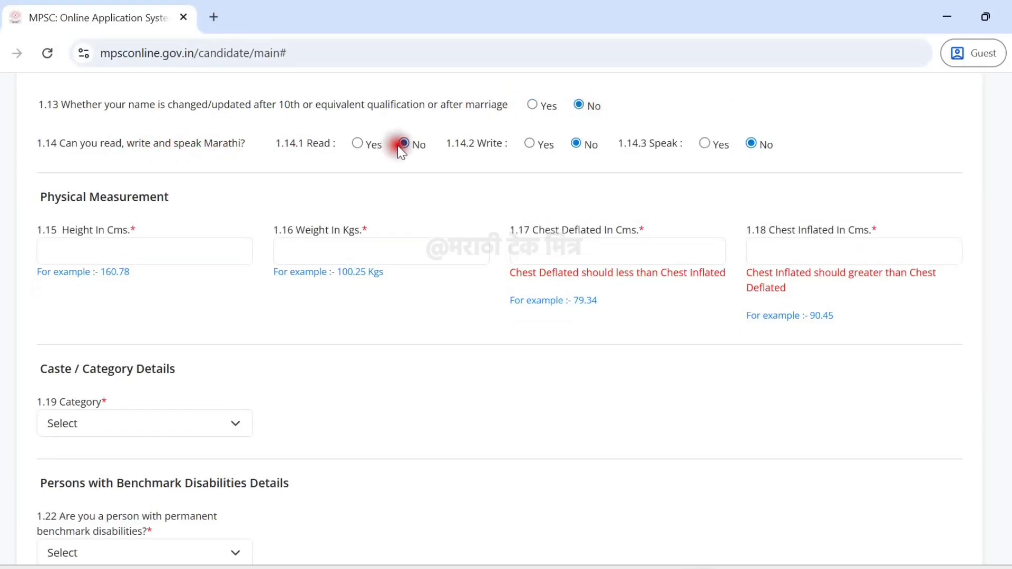
left_click(358, 145)
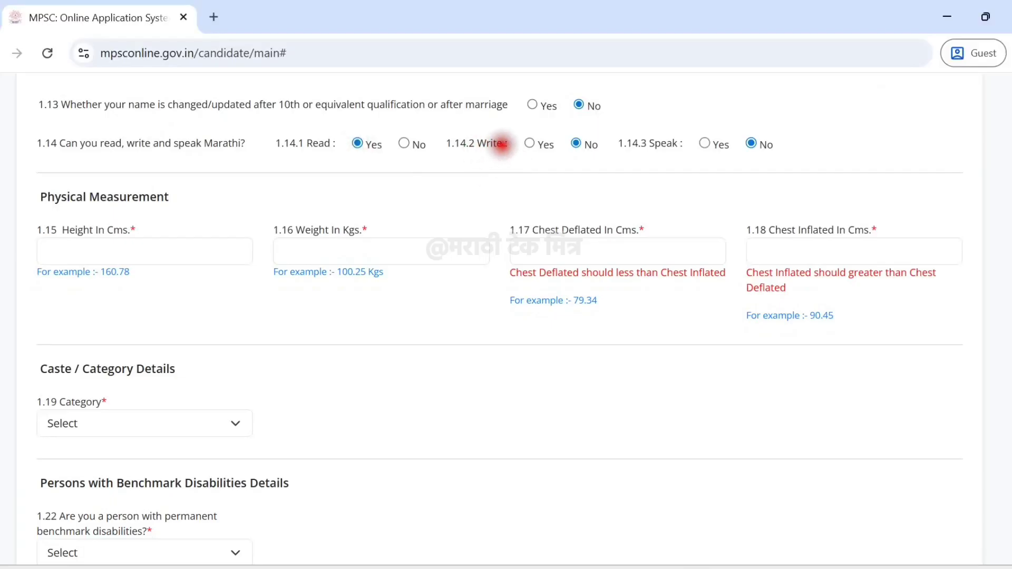
left_click(530, 144)
left_click(705, 144)
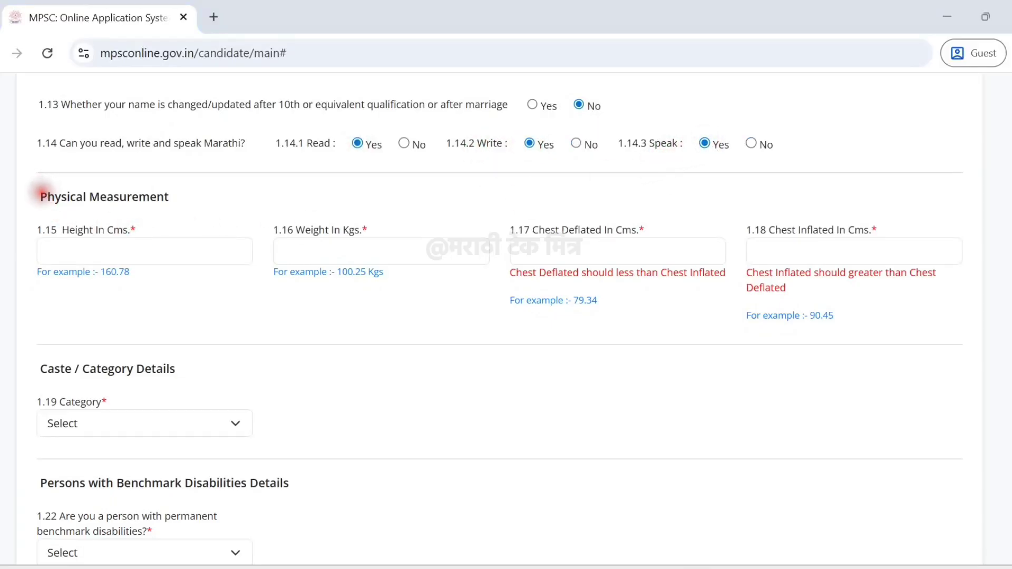
Review the Physical Measurement fields: height, weight and chest deflated, with their example hints.
left_click_drag(41, 191, 181, 196)
left_click(167, 219)
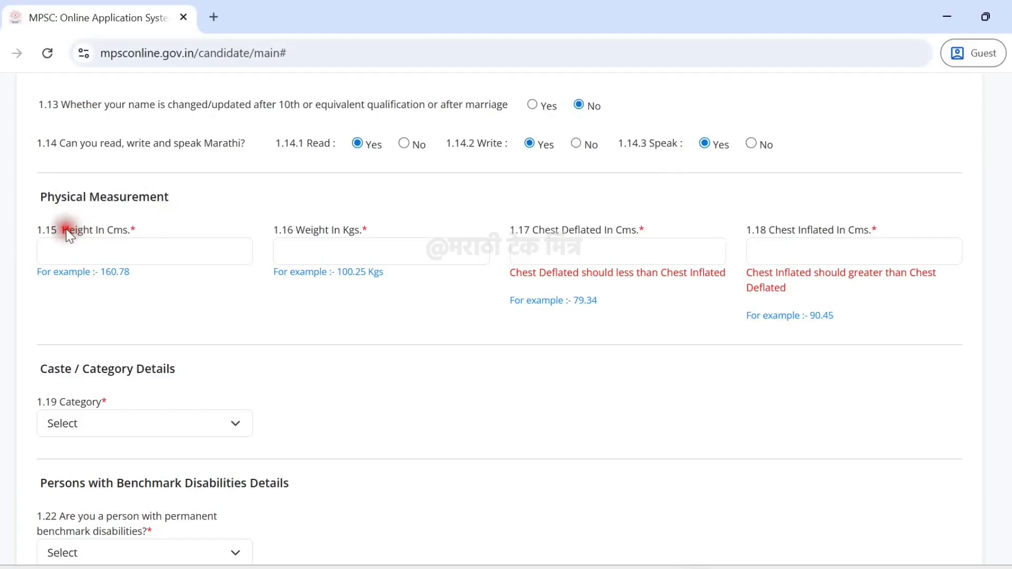
left_click_drag(66, 231, 139, 232)
left_click(141, 226)
left_click_drag(37, 272, 103, 272)
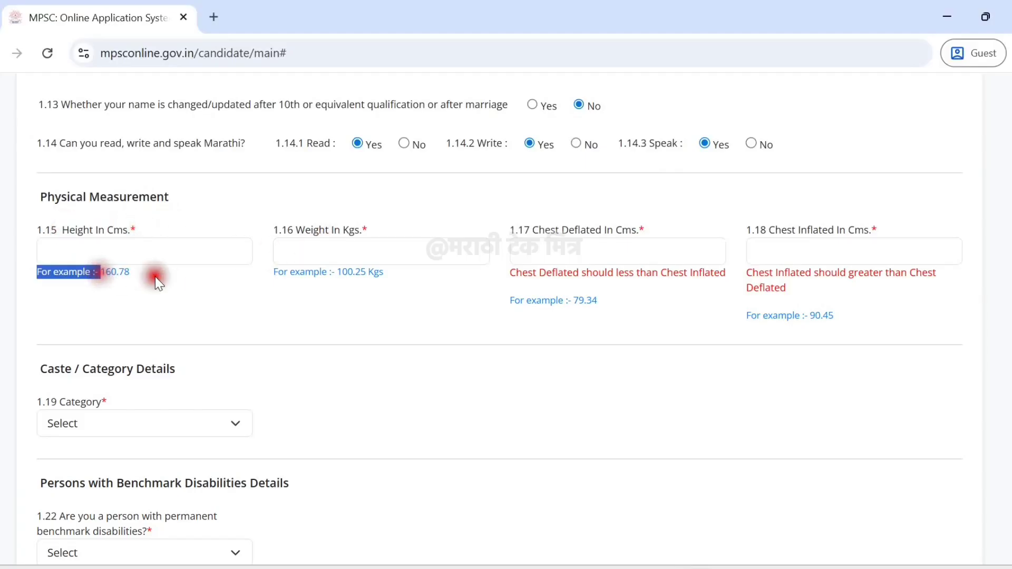
left_click(155, 277)
left_click_drag(296, 230, 377, 234)
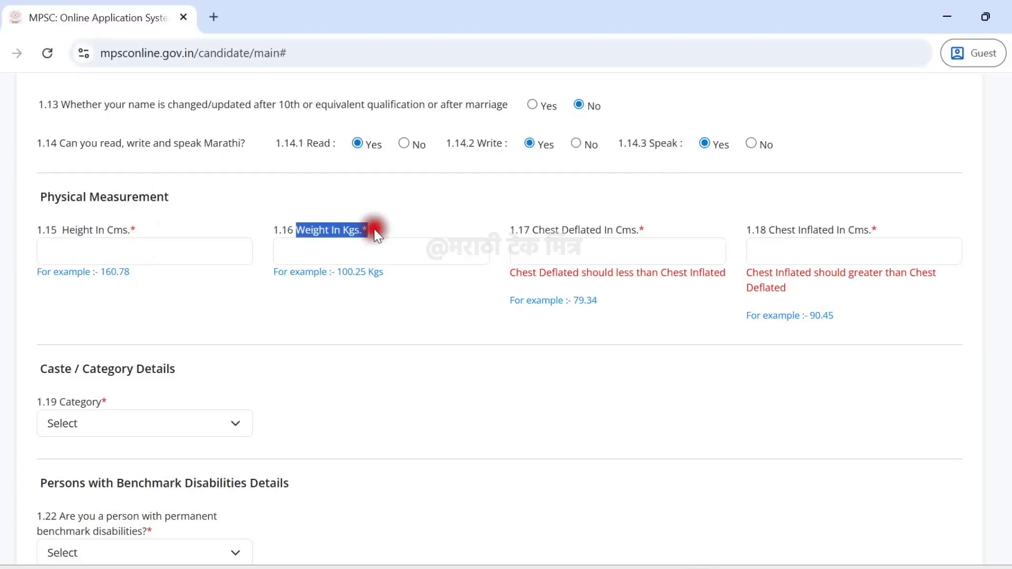
left_click(350, 289)
left_click_drag(273, 272, 372, 273)
left_click(434, 294)
left_click(550, 235)
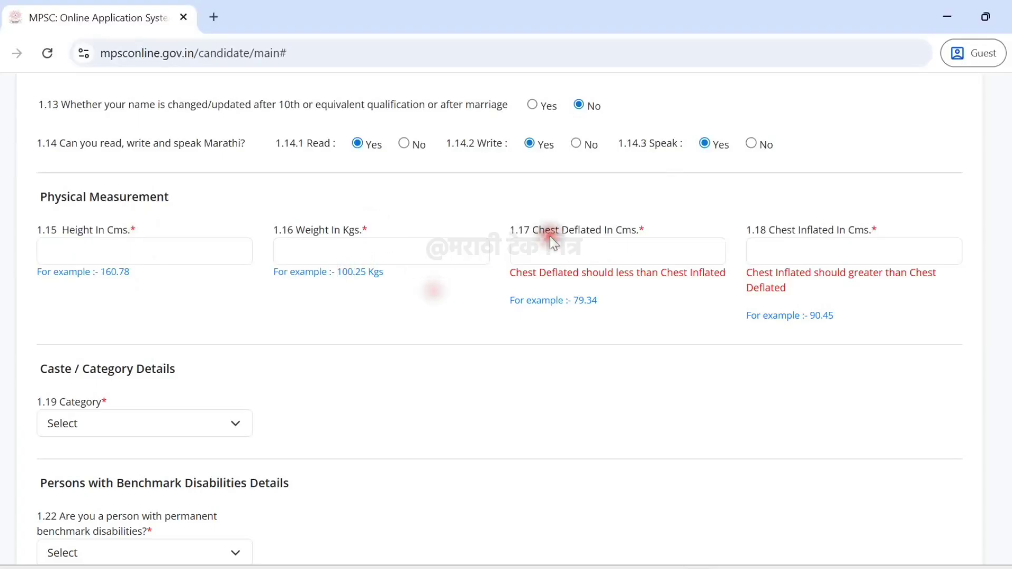
left_click_drag(537, 236, 645, 230)
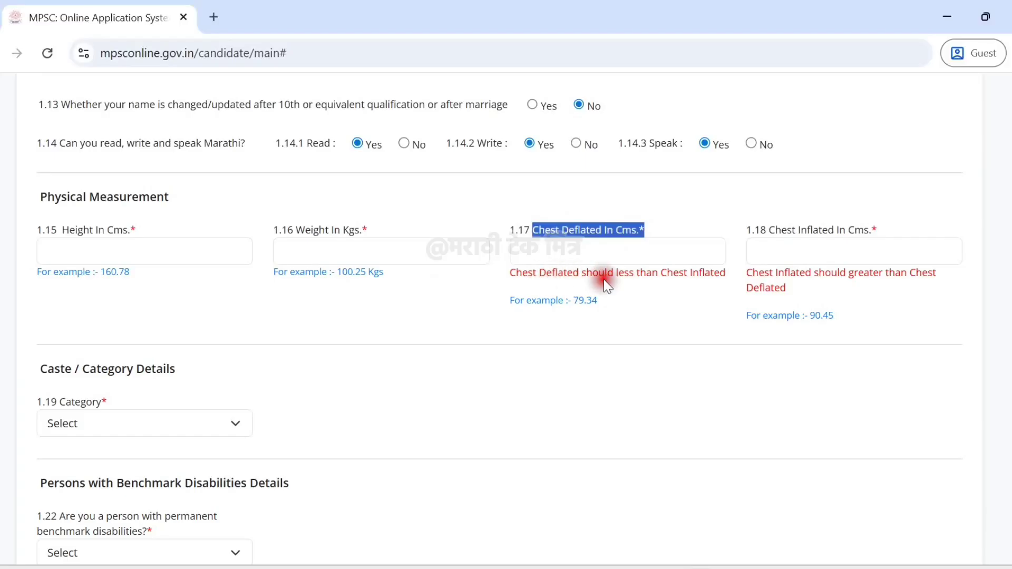
left_click(670, 281)
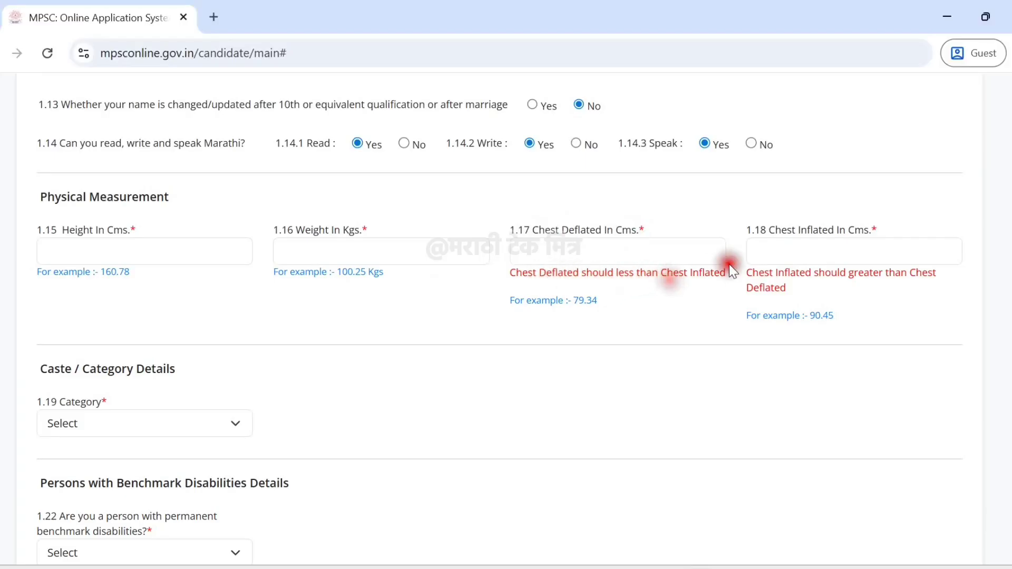
Set Category to SEBC and review the caste certificate number, district and issue date fields.
left_click(184, 414)
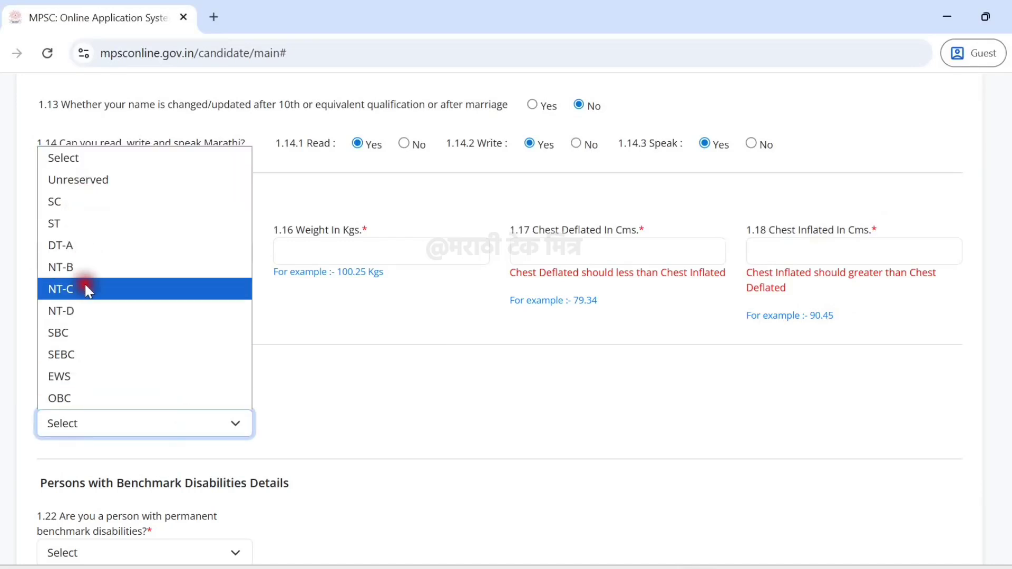
left_click(90, 355)
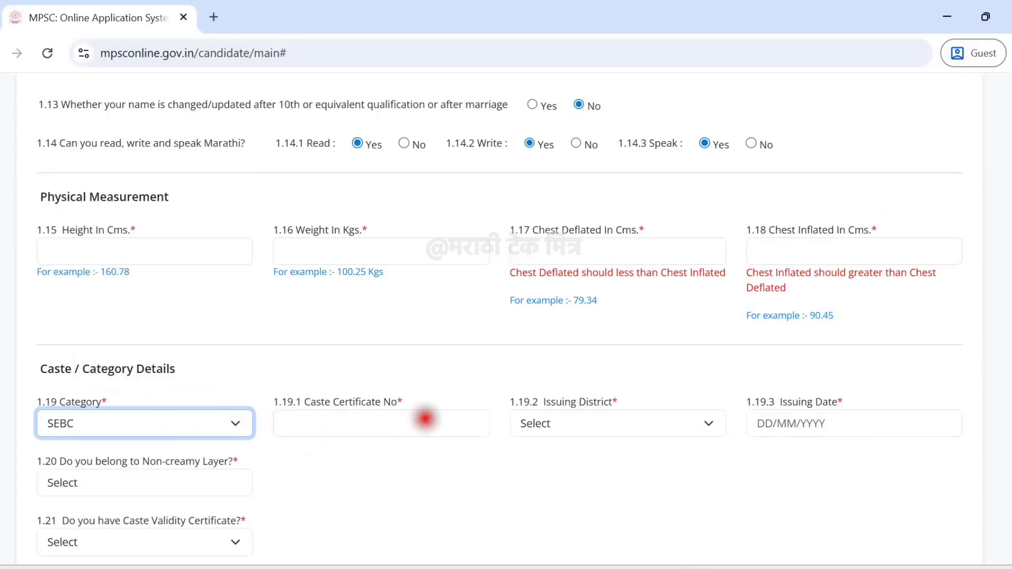
left_click_drag(405, 408, 303, 400)
left_click(444, 402)
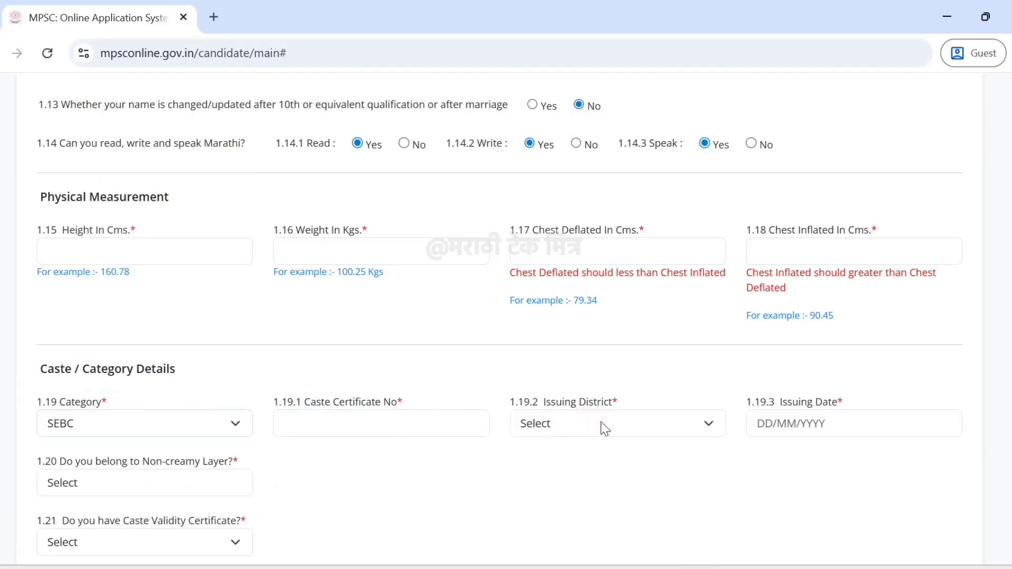
left_click_drag(607, 396, 642, 397)
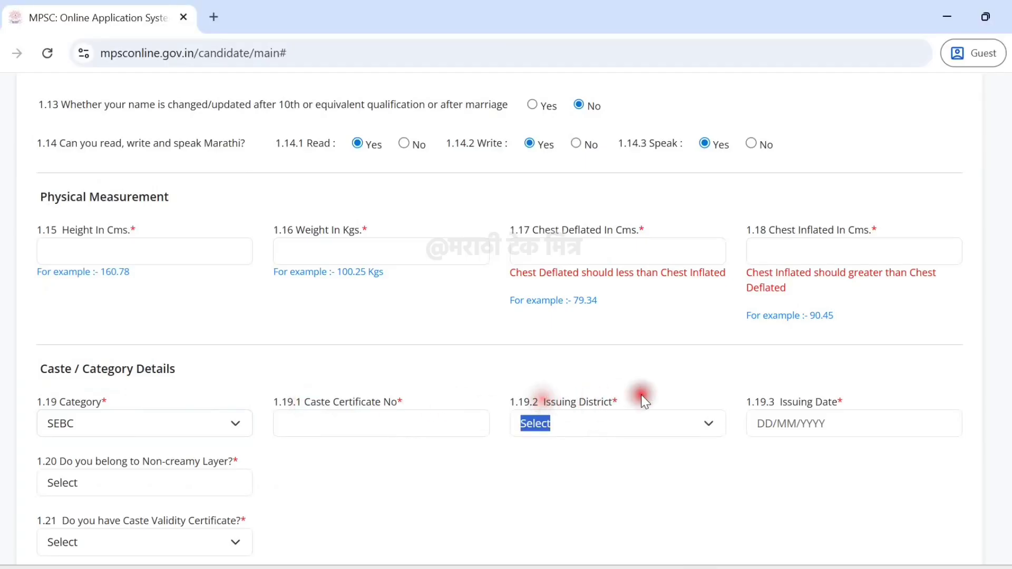
left_click_drag(833, 402, 786, 404)
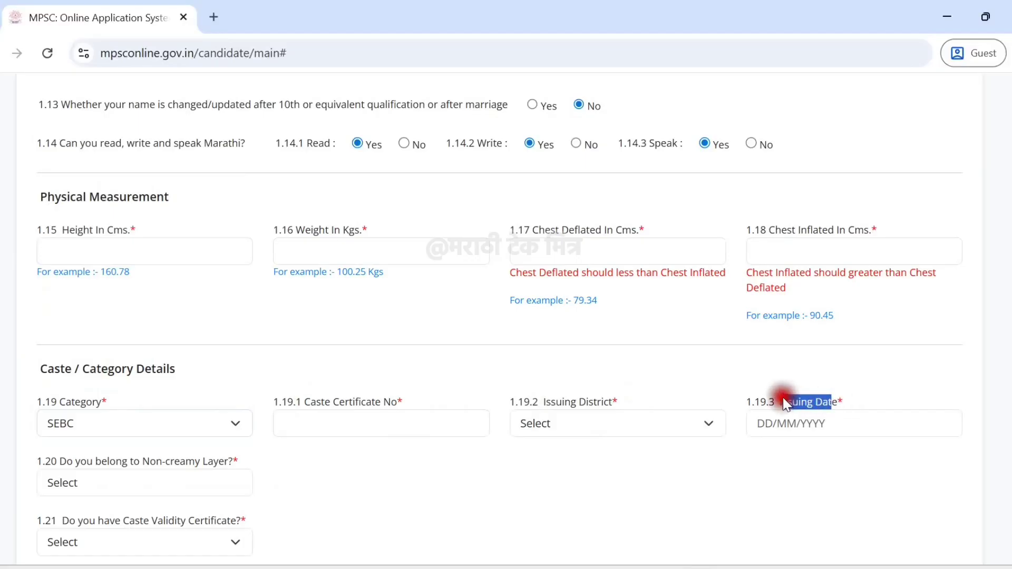
left_click(737, 381)
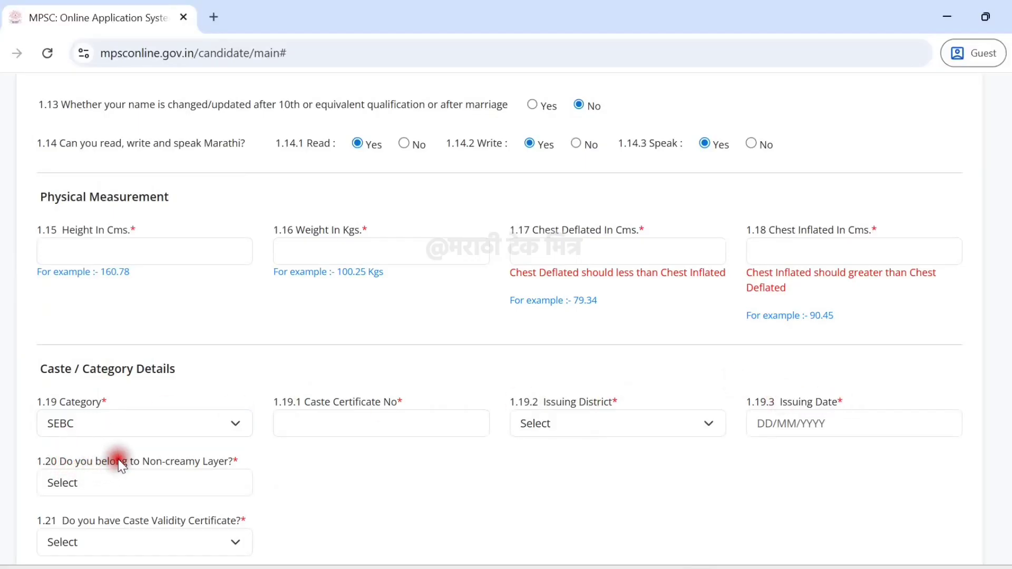
Answer Yes to Non-creamy Layer and No to Caste Validity Certificate.
left_click_drag(248, 464, 68, 454)
left_click(142, 481)
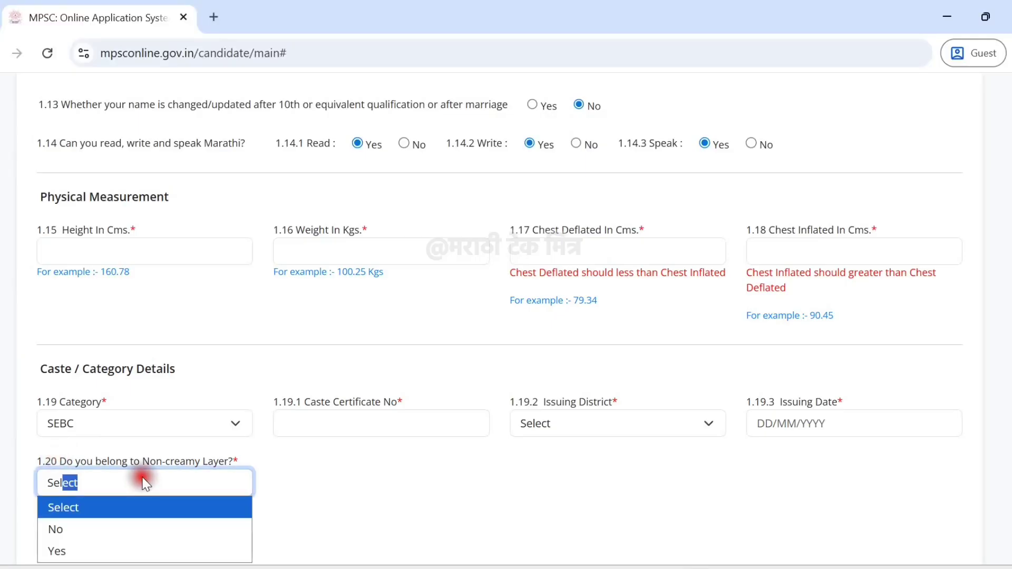
left_click(119, 551)
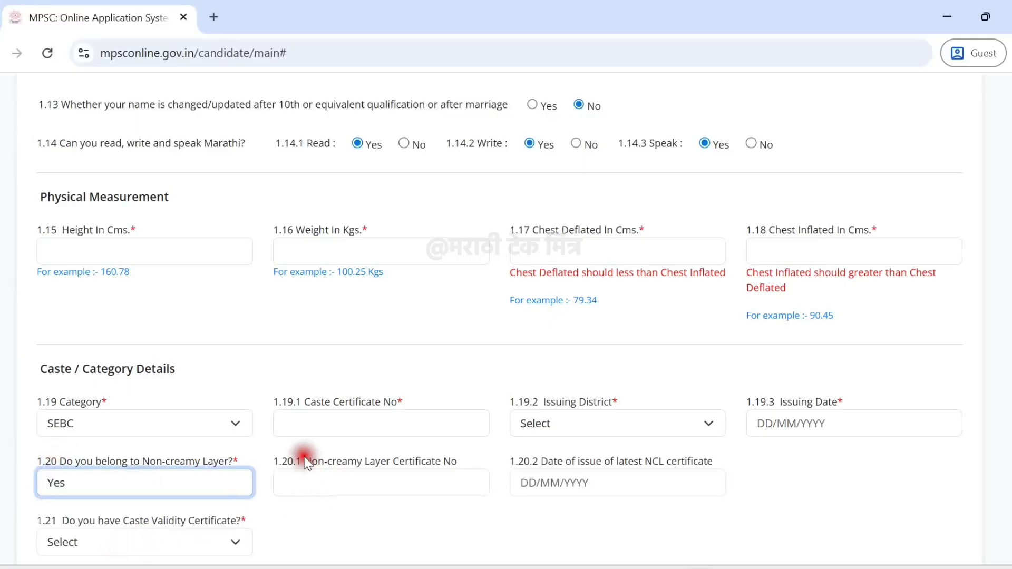
left_click_drag(308, 459, 457, 462)
left_click(455, 481)
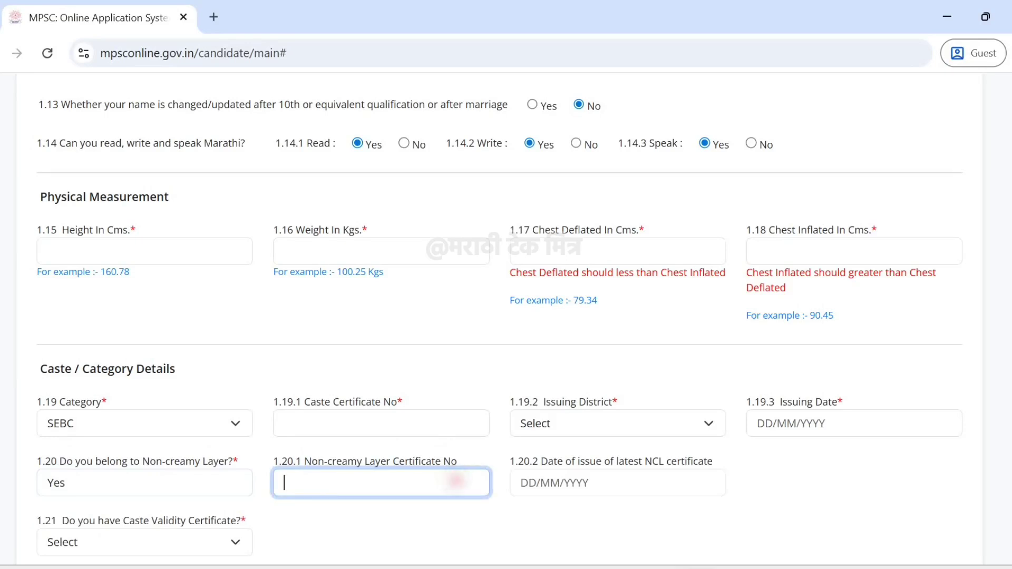
left_click(145, 543)
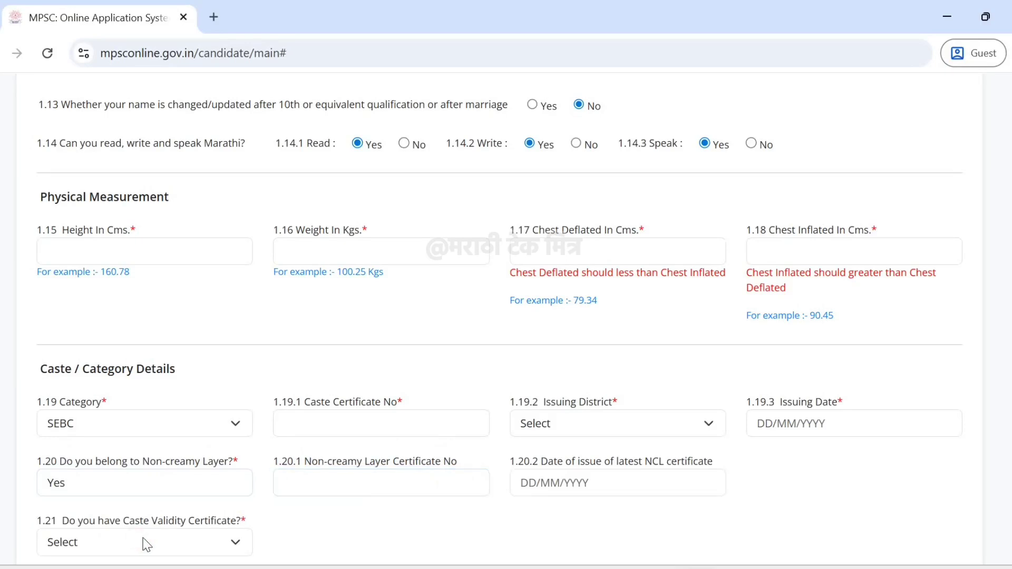
left_click(143, 541)
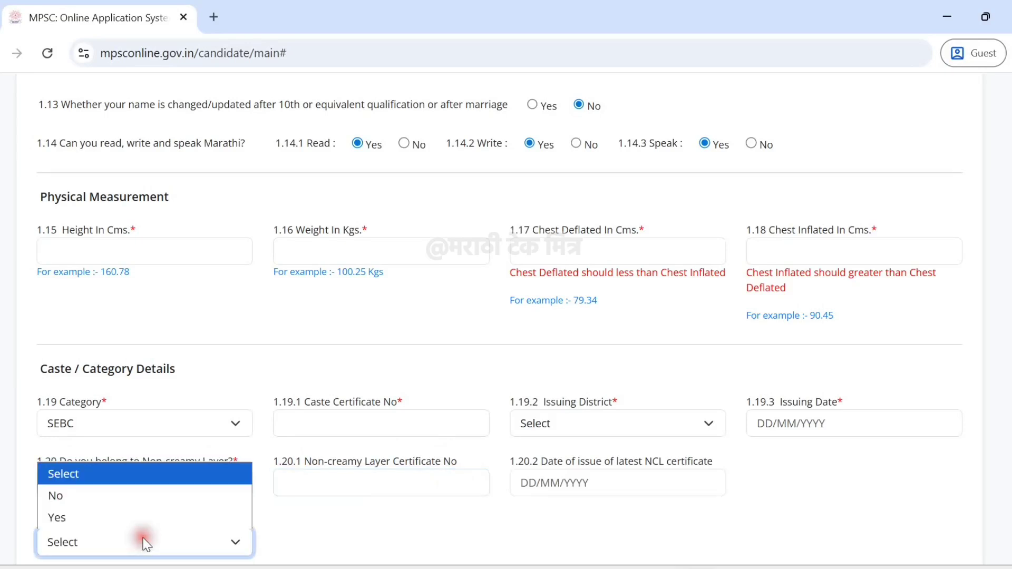
left_click(80, 495)
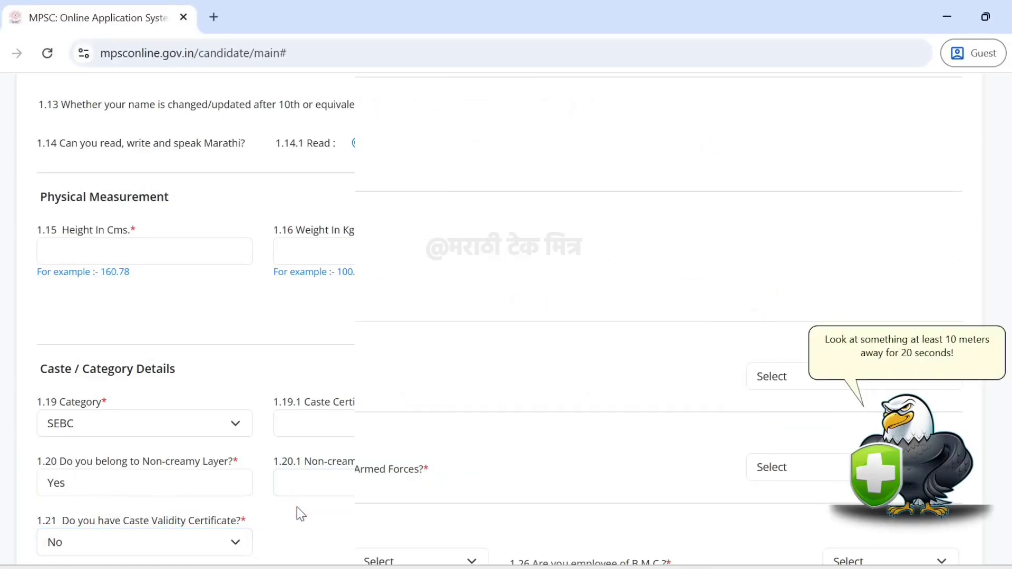
left_click_drag(60, 248, 210, 258)
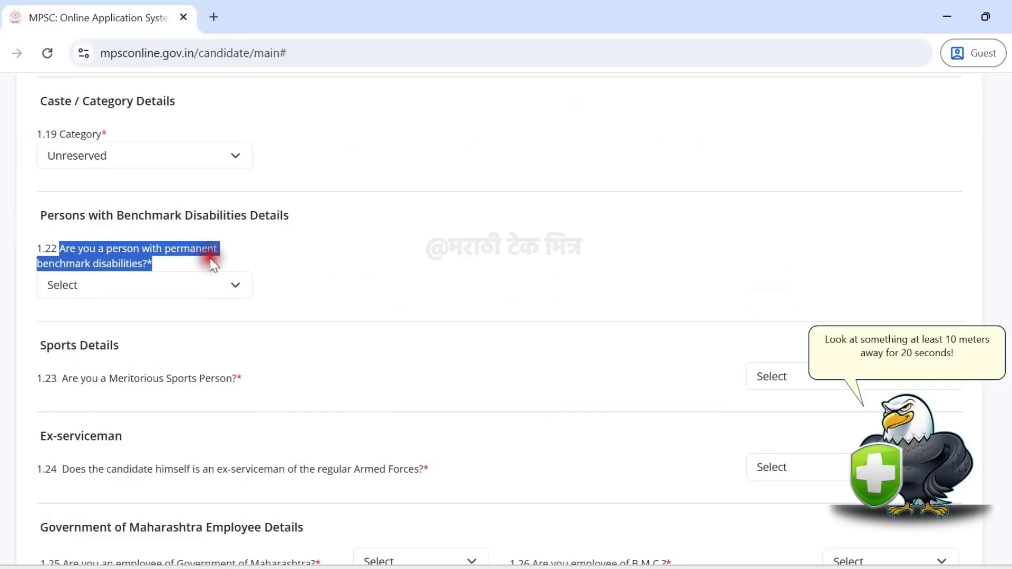
Try Yes for benchmark disabilities with Group B (Hearing Impairment) and review the certificate fields.
left_click(196, 285)
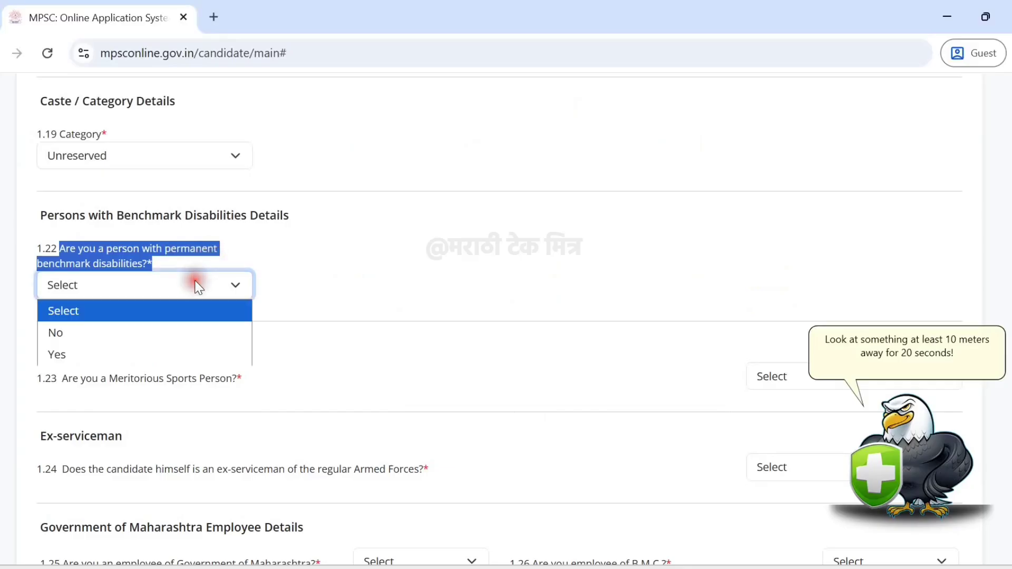
left_click(127, 356)
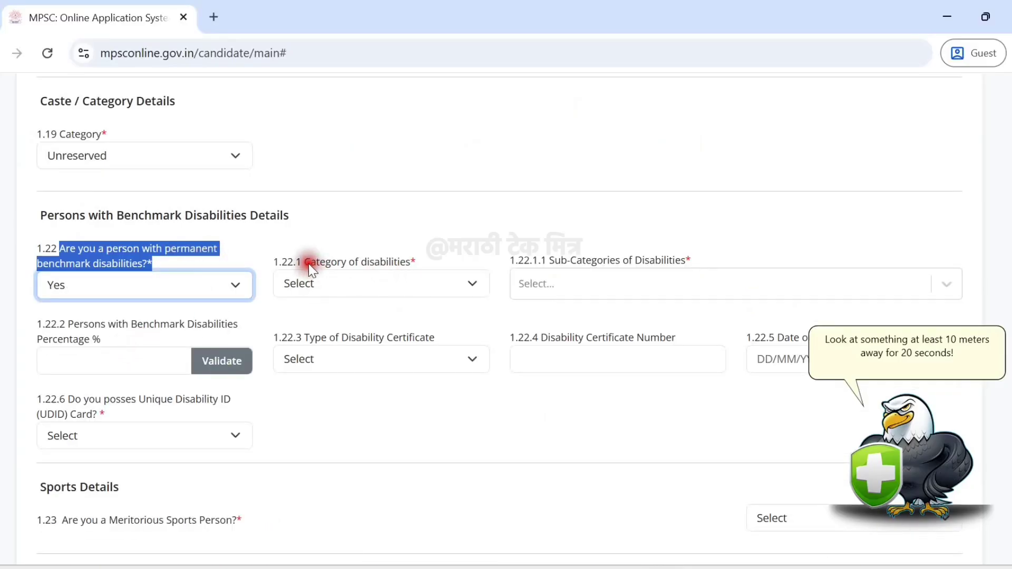
left_click_drag(307, 264, 441, 263)
left_click(426, 285)
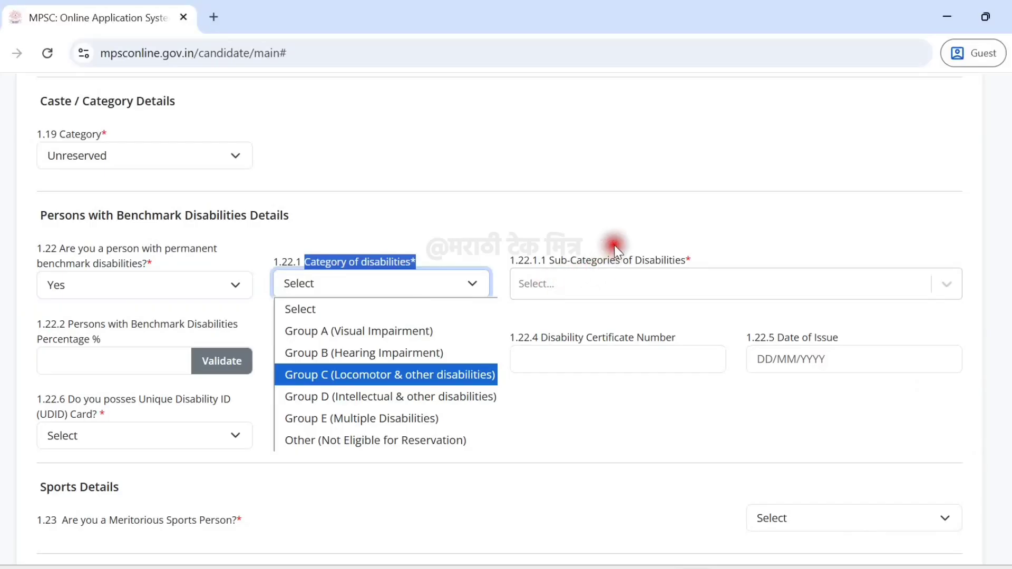
left_click(389, 353)
left_click(100, 359)
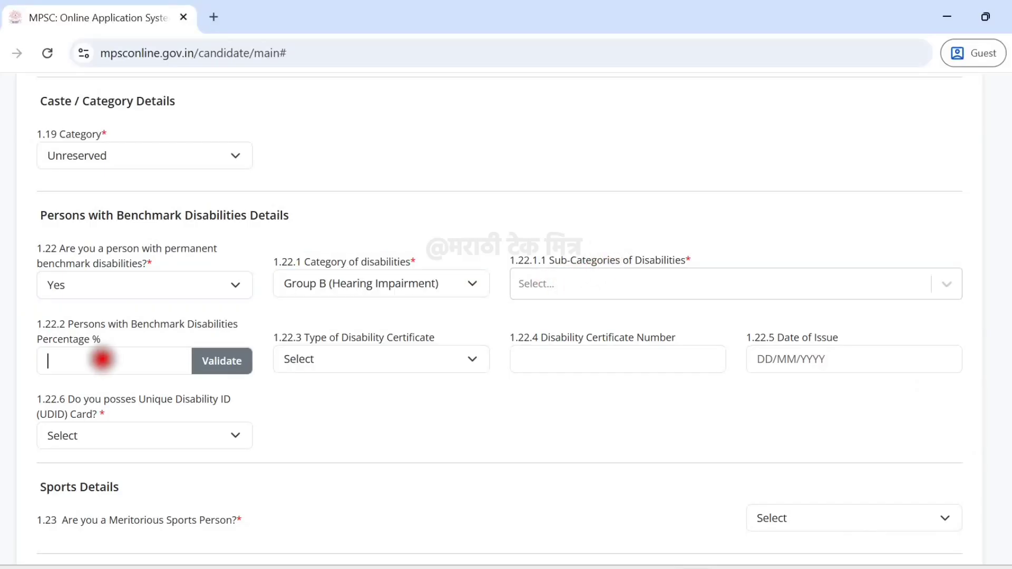
left_click(389, 369)
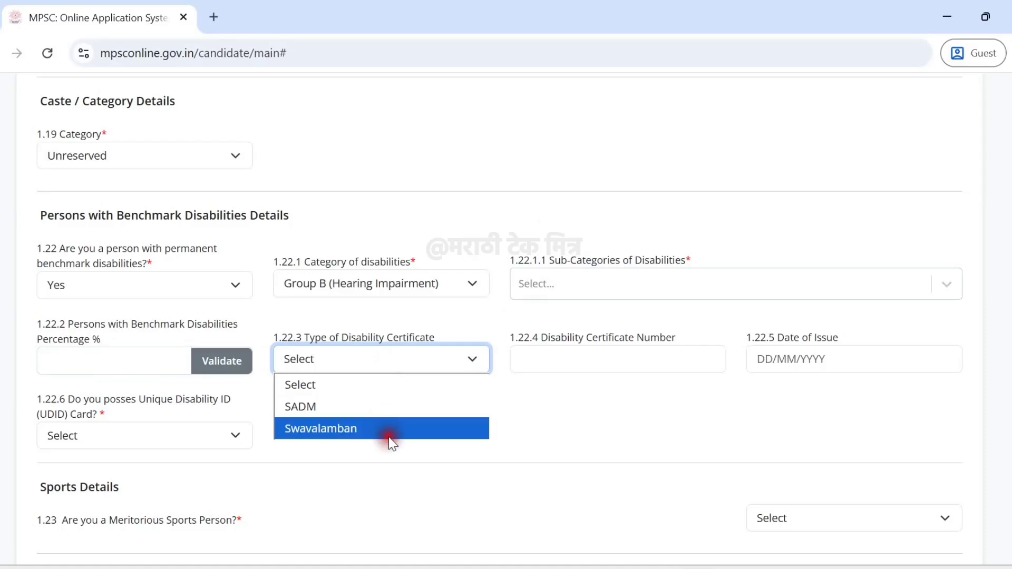
left_click(669, 417)
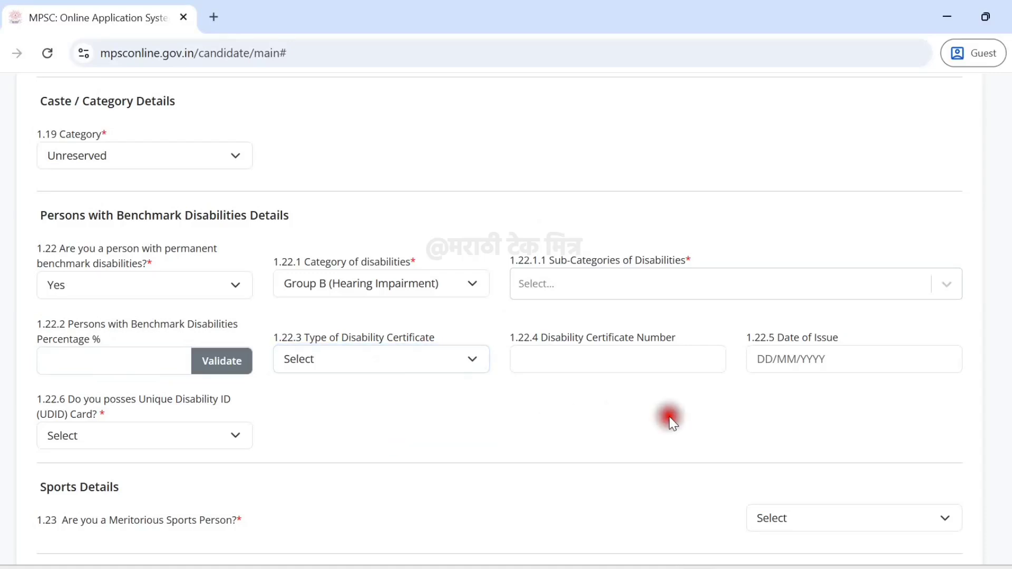
left_click_drag(541, 338, 644, 337)
left_click_drag(782, 345, 874, 328)
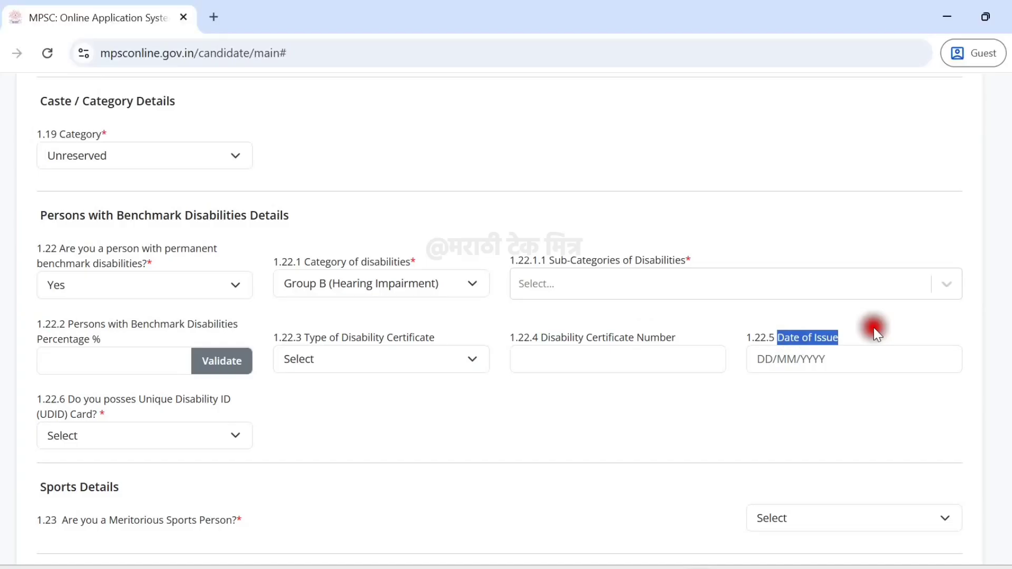
left_click(434, 402)
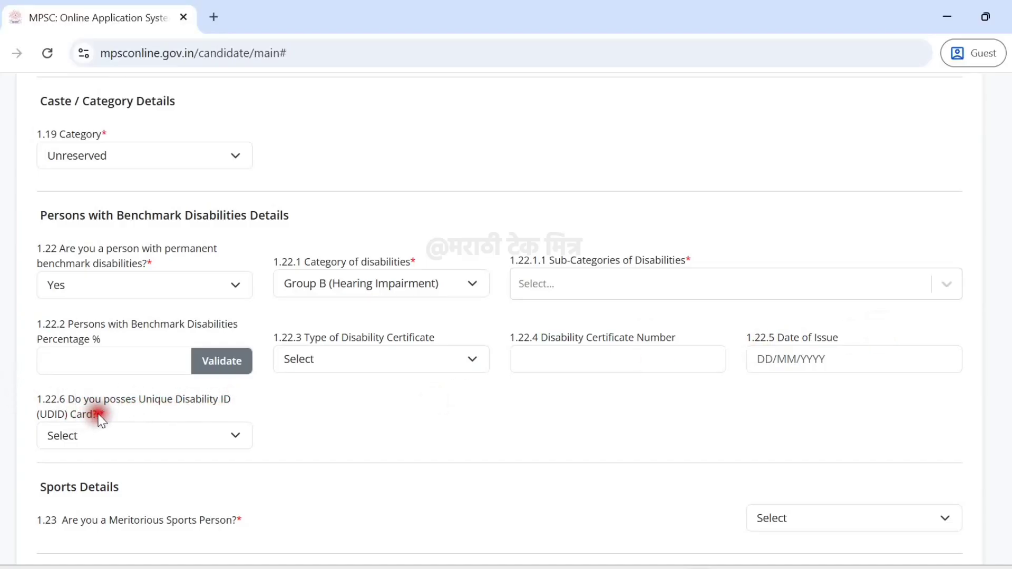
Check the UDID Card choices, then set the benchmark disabilities answer back to No.
left_click(82, 437)
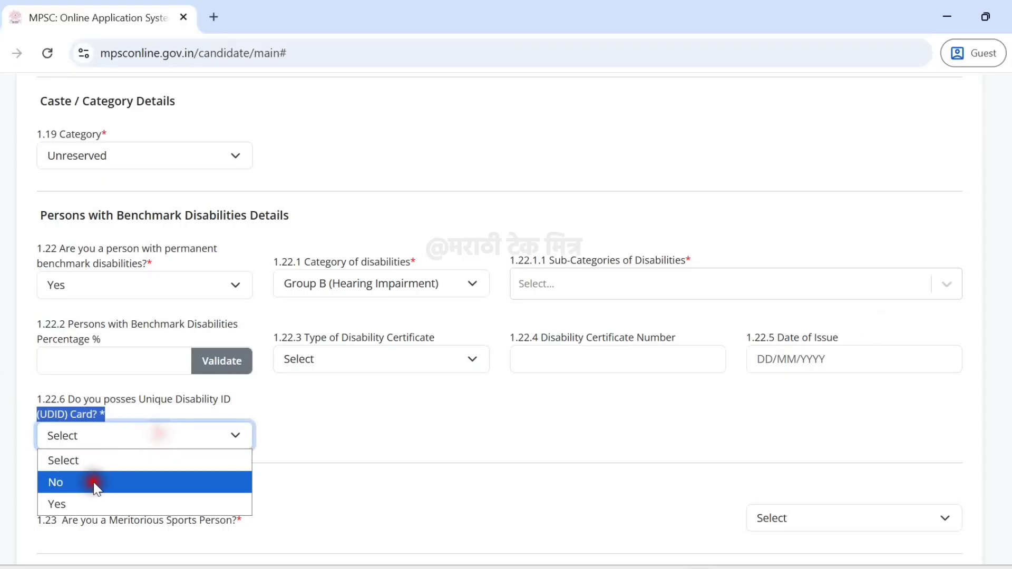
left_click(316, 425)
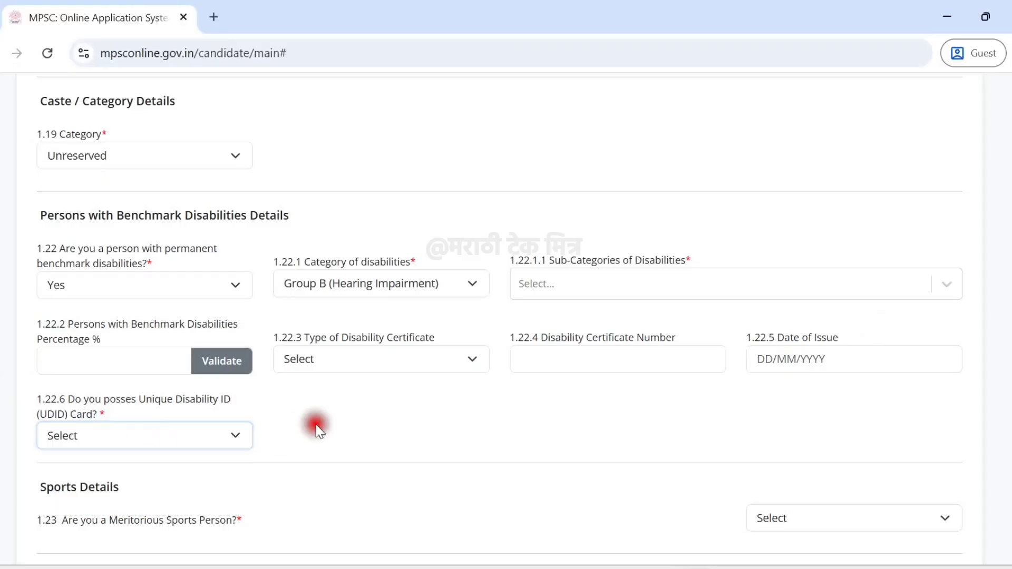
left_click(119, 286)
left_click(93, 343)
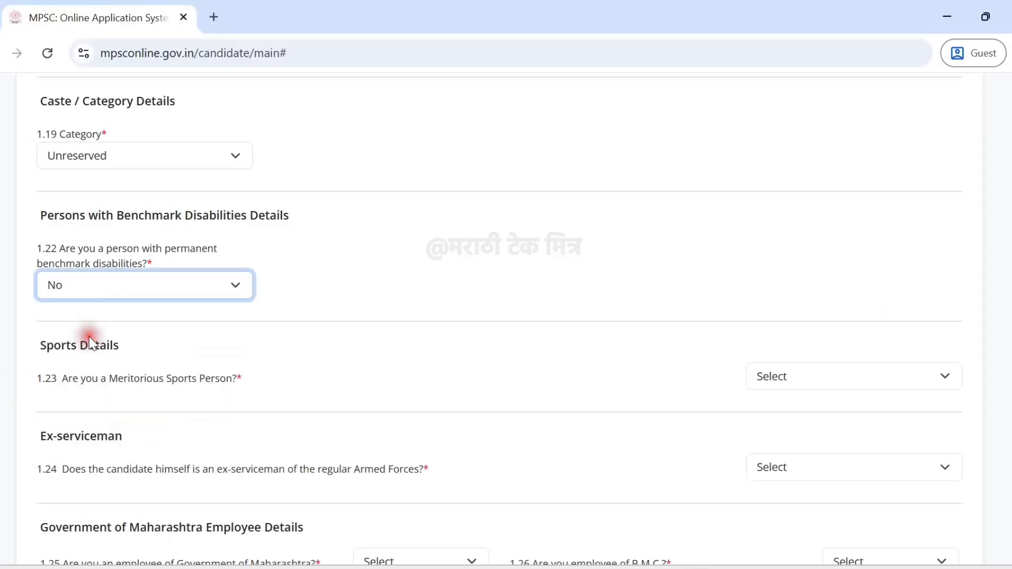
Answer No to the 1.23 Meritorious Sports Person and 1.24 Ex-serviceman questions.
left_click(430, 297)
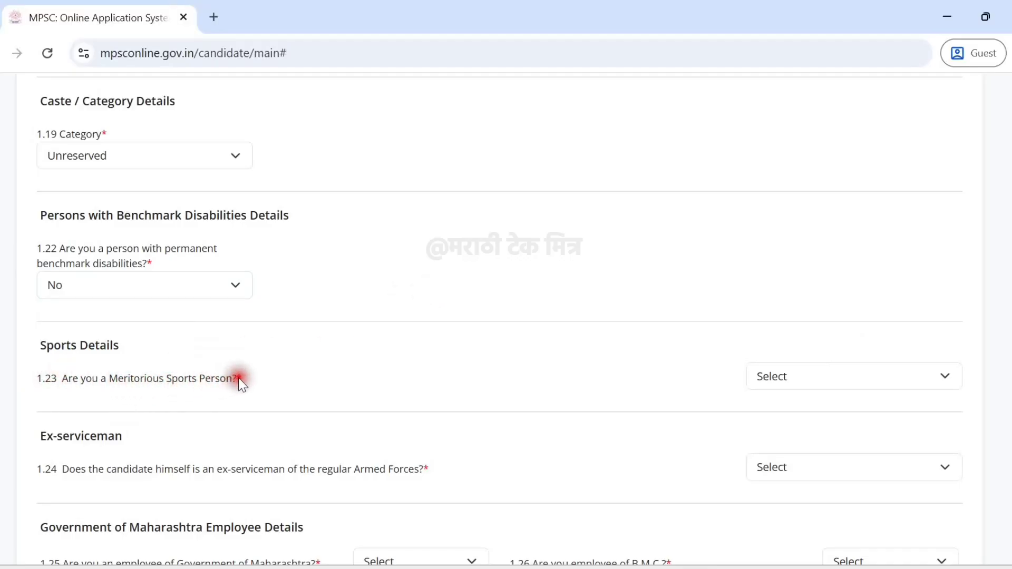
left_click_drag(240, 381, 67, 385)
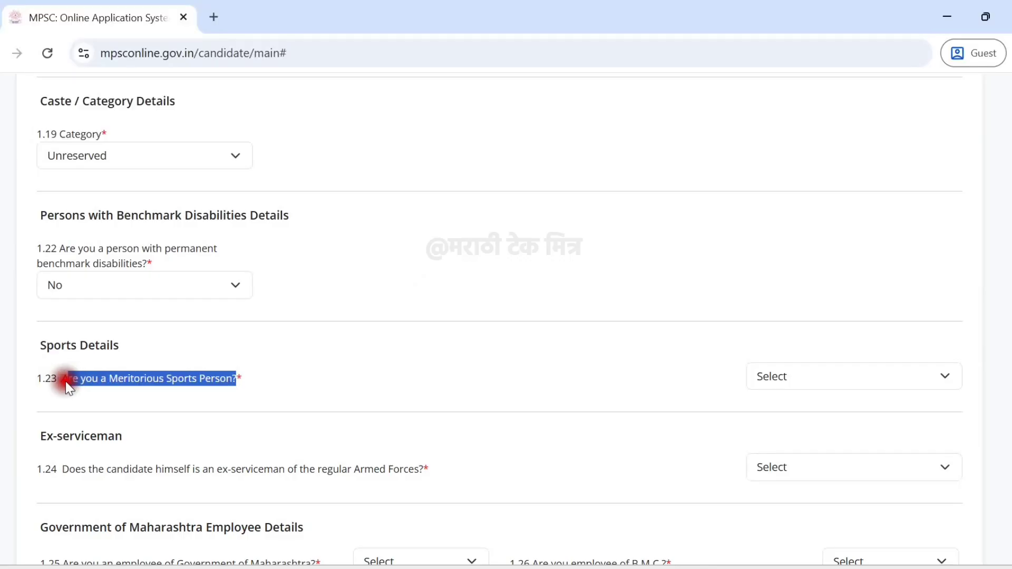
left_click(282, 391)
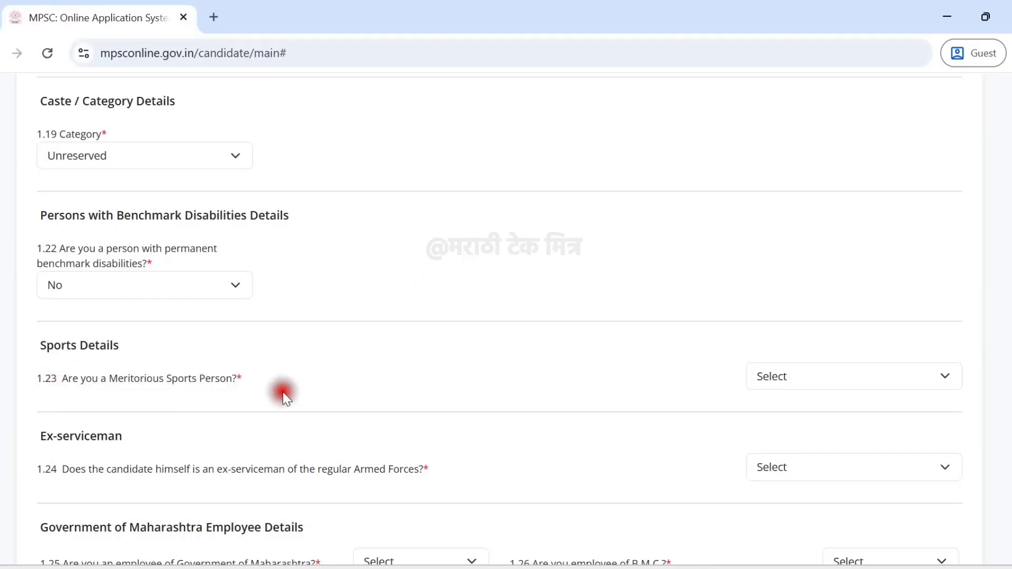
left_click(763, 378)
left_click(784, 430)
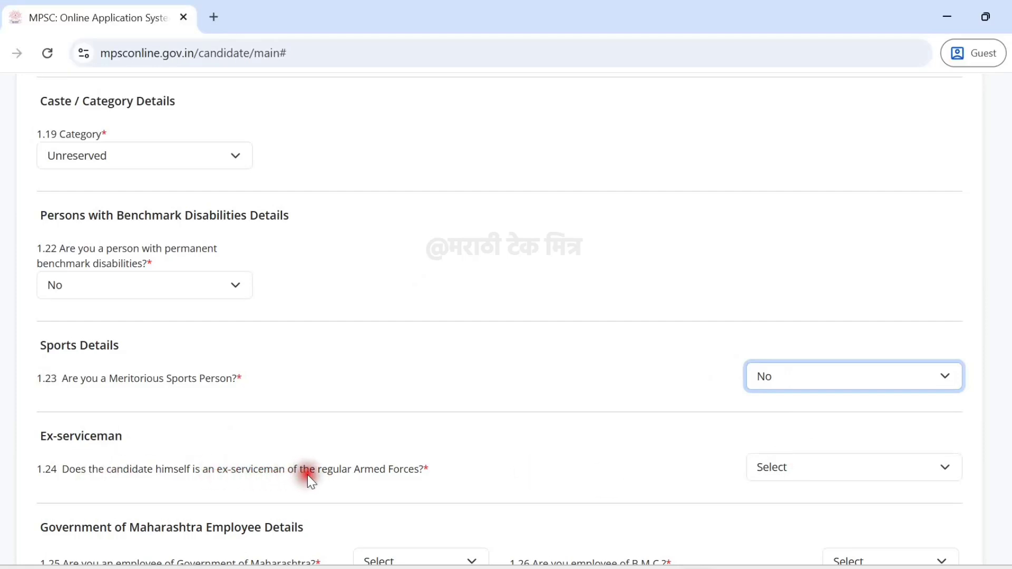
left_click(829, 468)
left_click(802, 514)
scroll(665, 435, "down", 3)
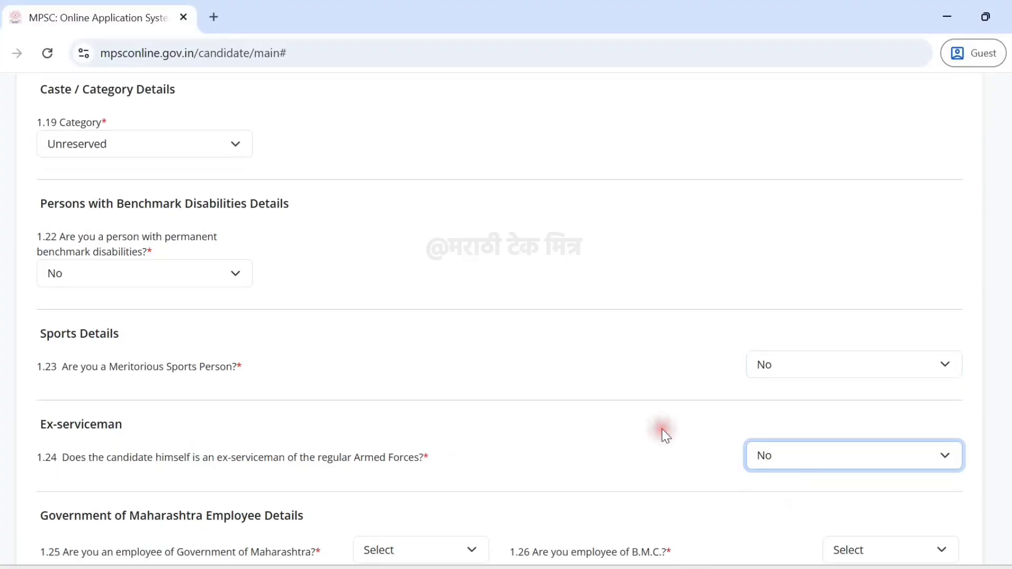
scroll(664, 435, "down", 2)
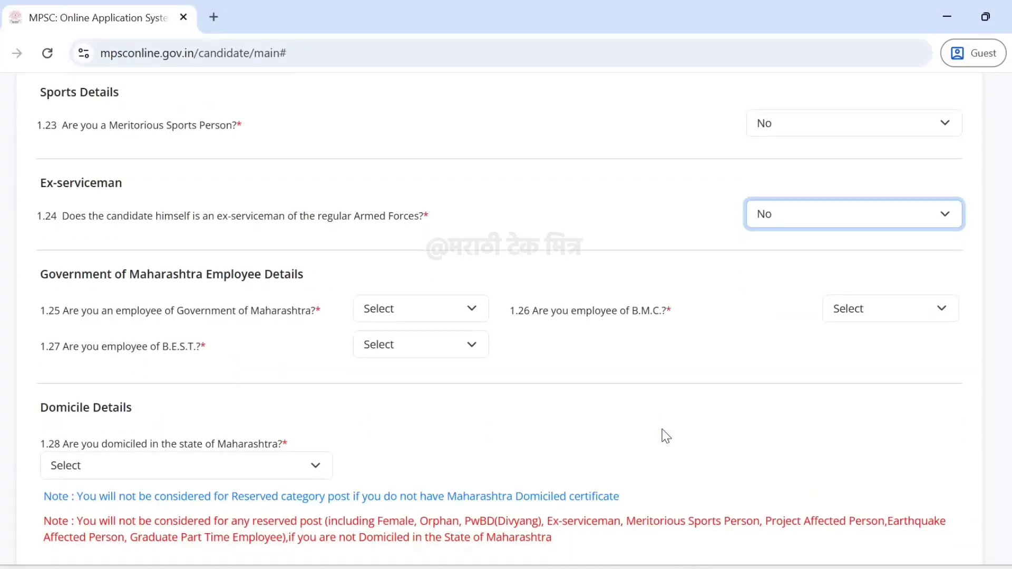
Set the Government of Maharashtra, B.M.C. and B.E.S.T. employee questions (1.25–1.27) to No.
scroll(662, 436, "down", 2)
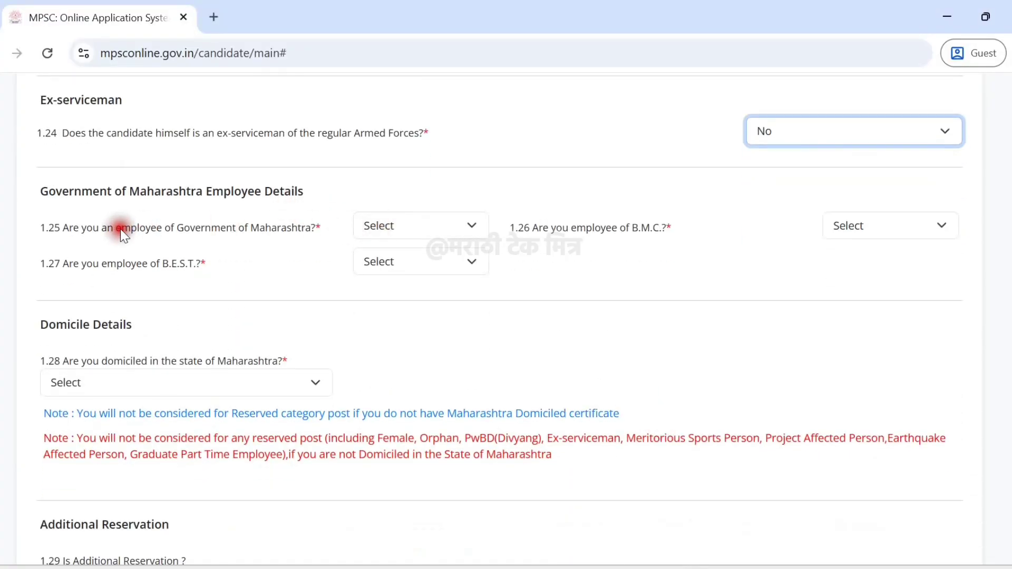
left_click(389, 222)
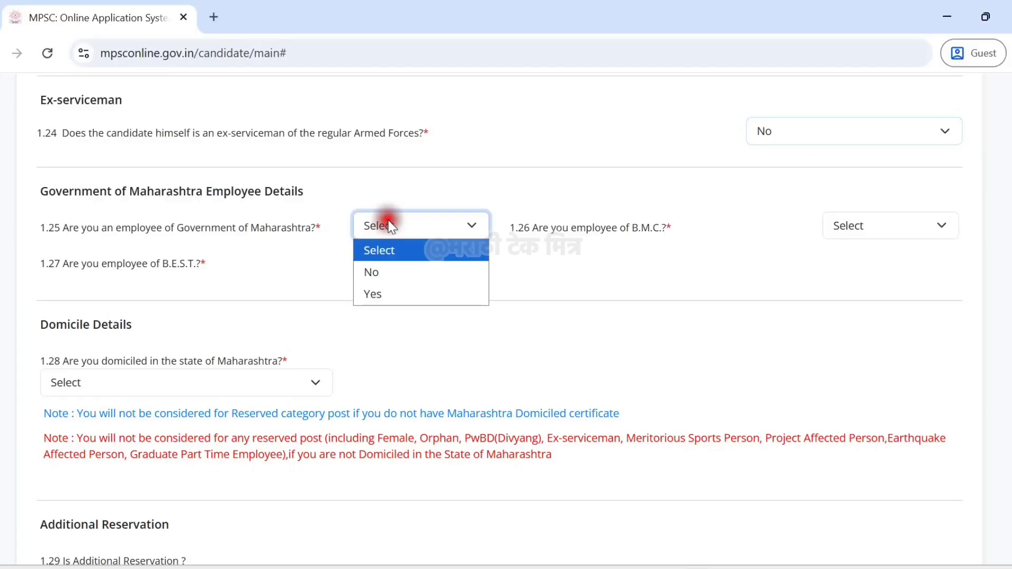
left_click(375, 273)
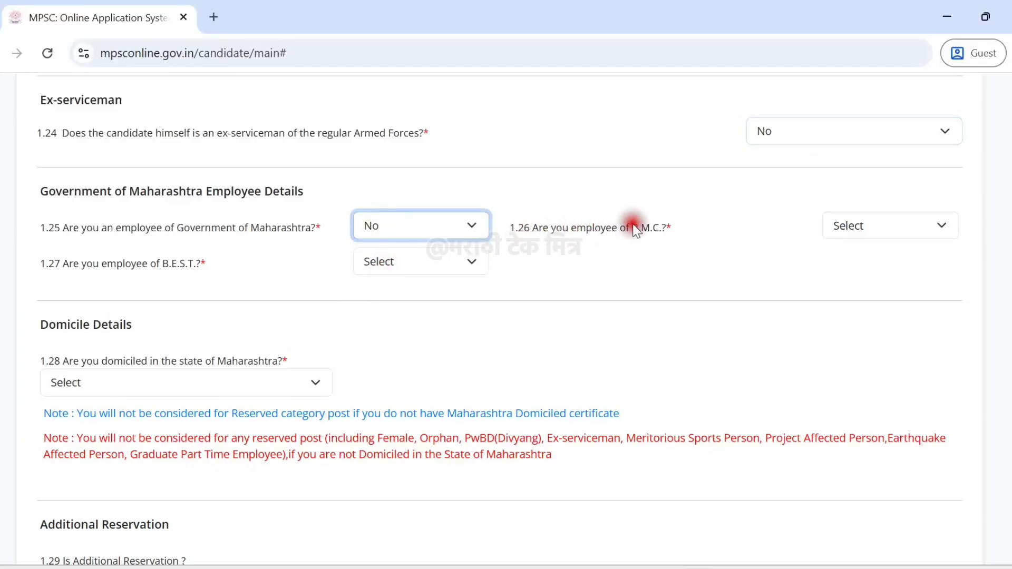
left_click(858, 236)
left_click(852, 273)
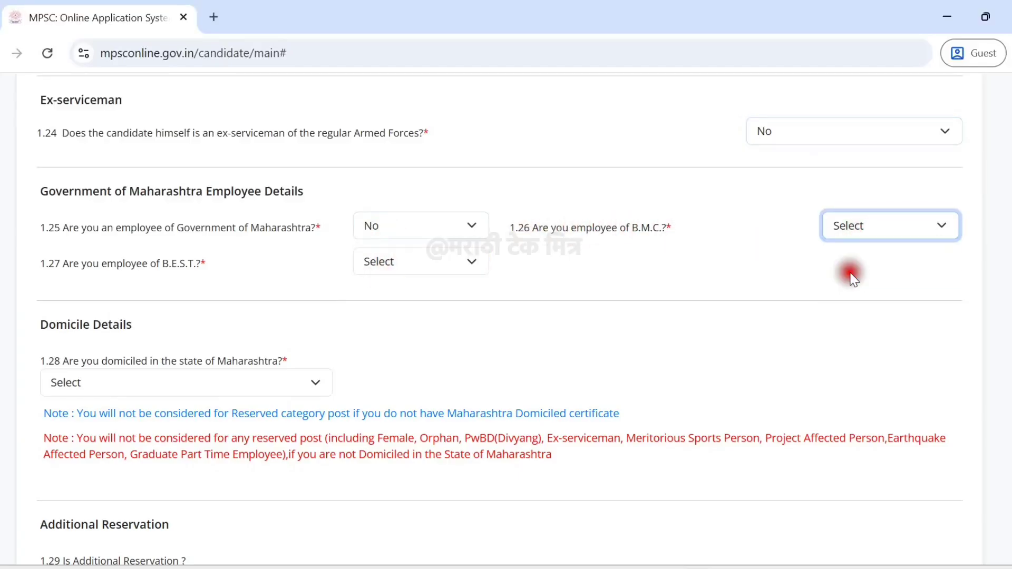
left_click(403, 262)
left_click(380, 310)
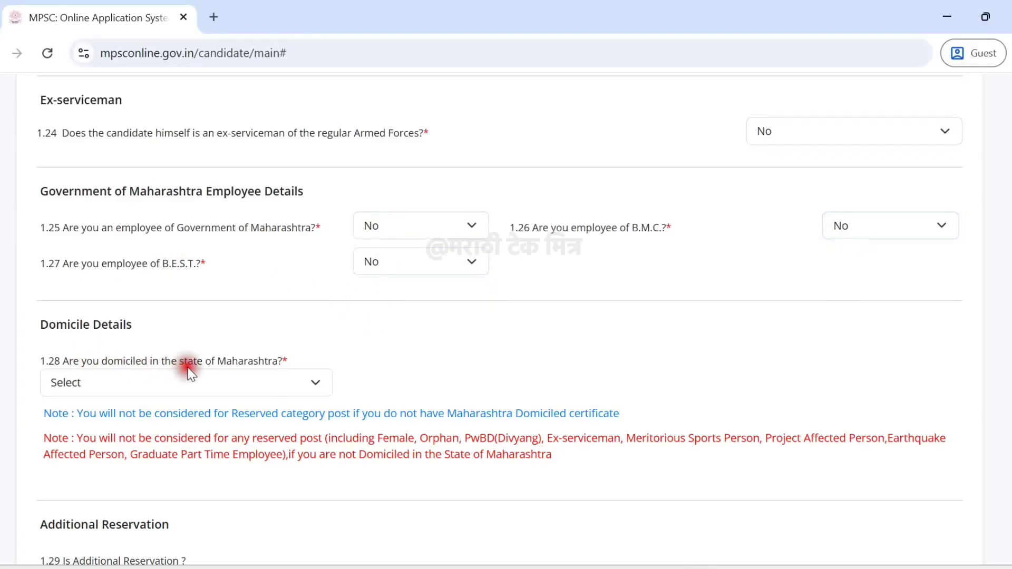
Set 1.28 Maharashtra domicile to Yes and mark the domicile certificate as Available.
left_click(210, 381)
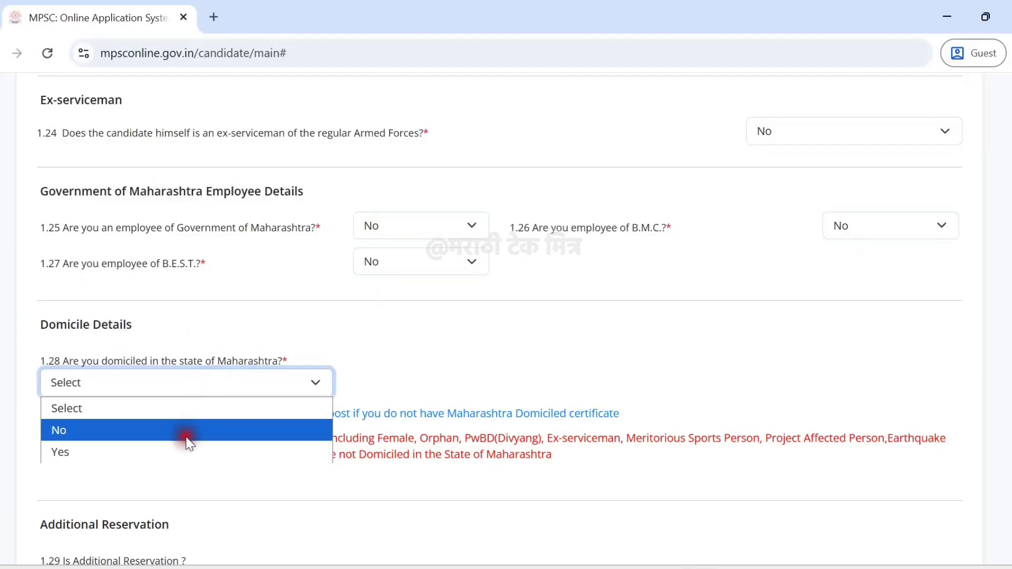
left_click(184, 452)
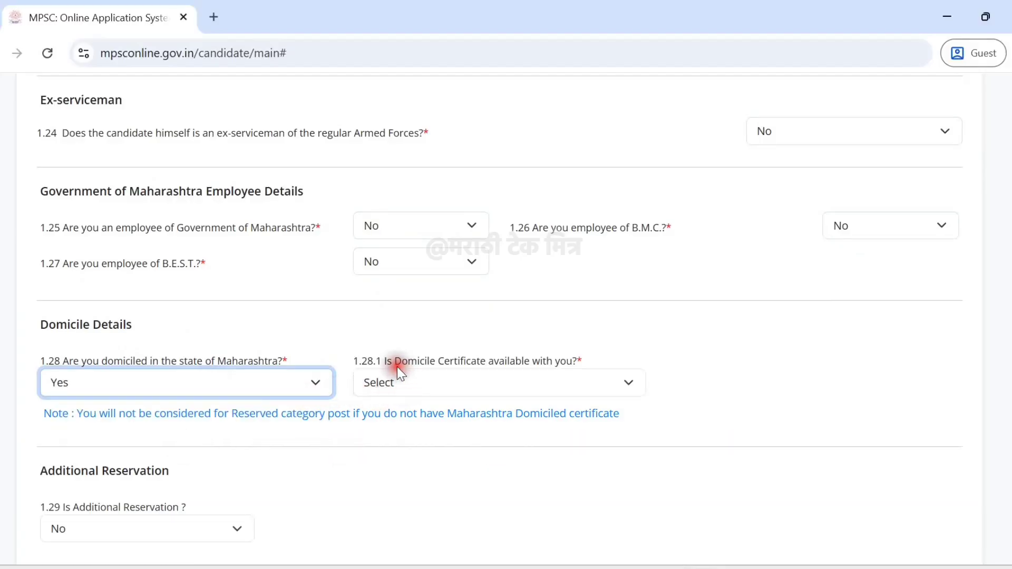
left_click(538, 380)
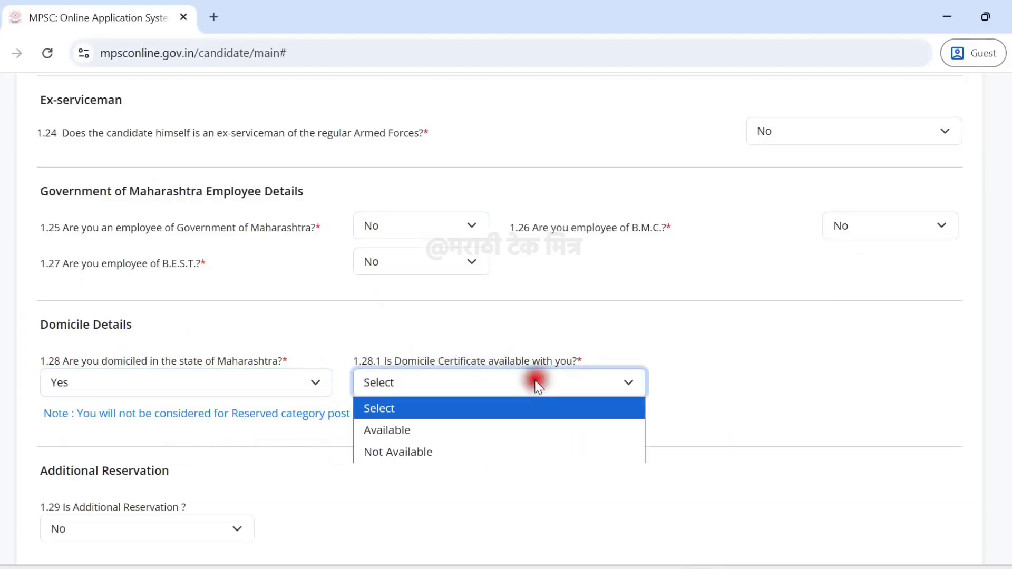
left_click(451, 431)
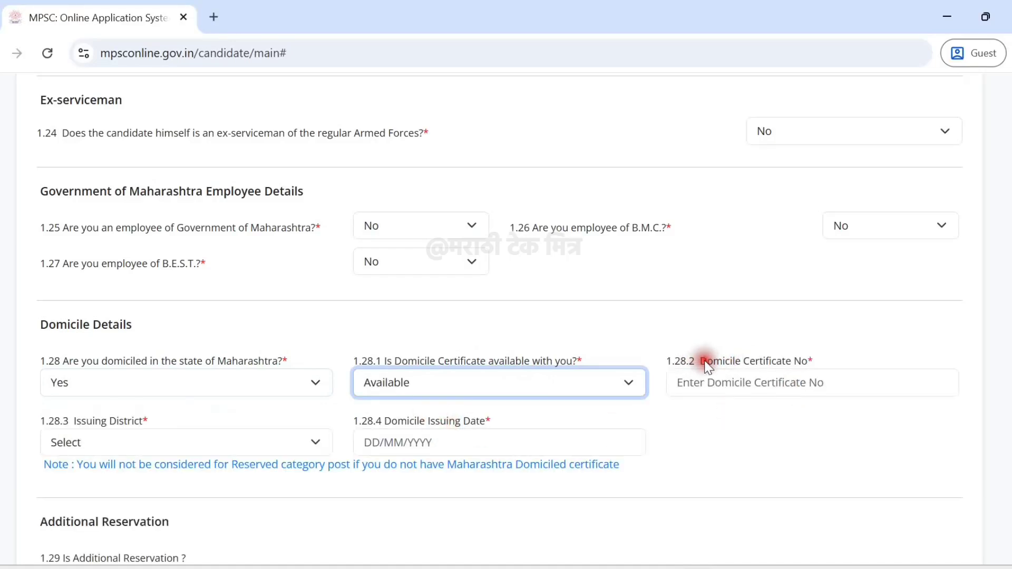
left_click_drag(703, 362, 822, 362)
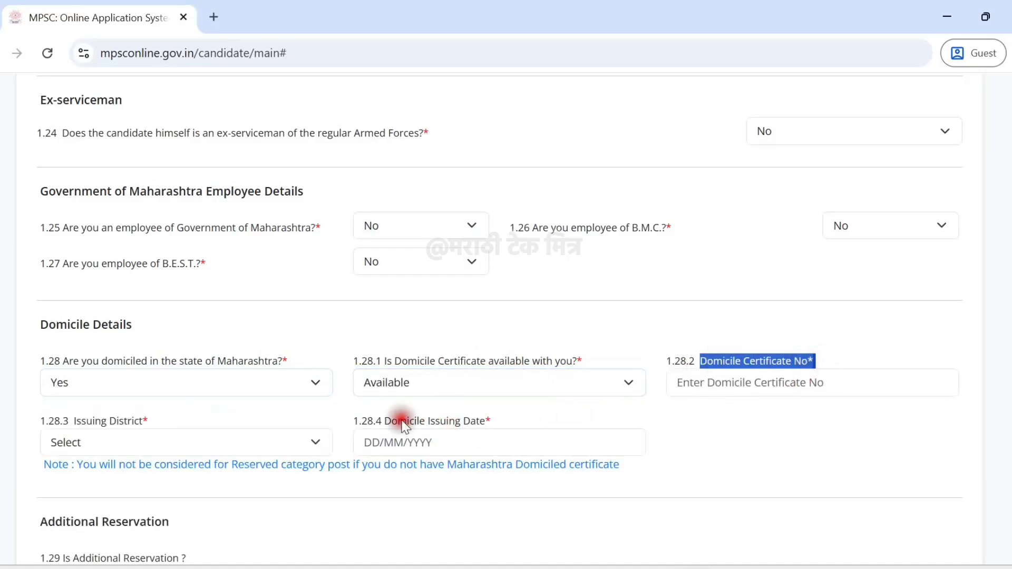
left_click(150, 421)
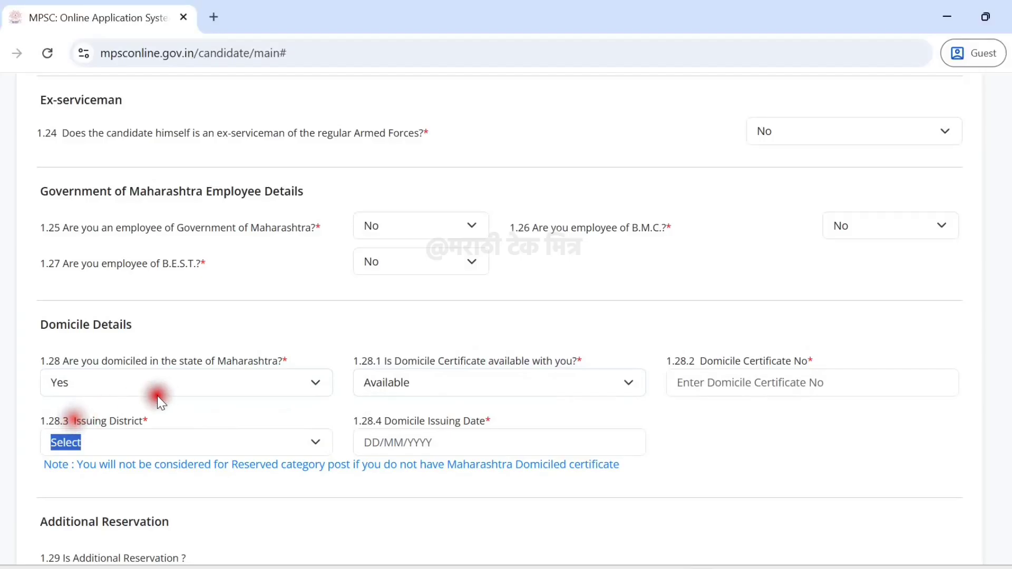
left_click_drag(492, 421, 383, 421)
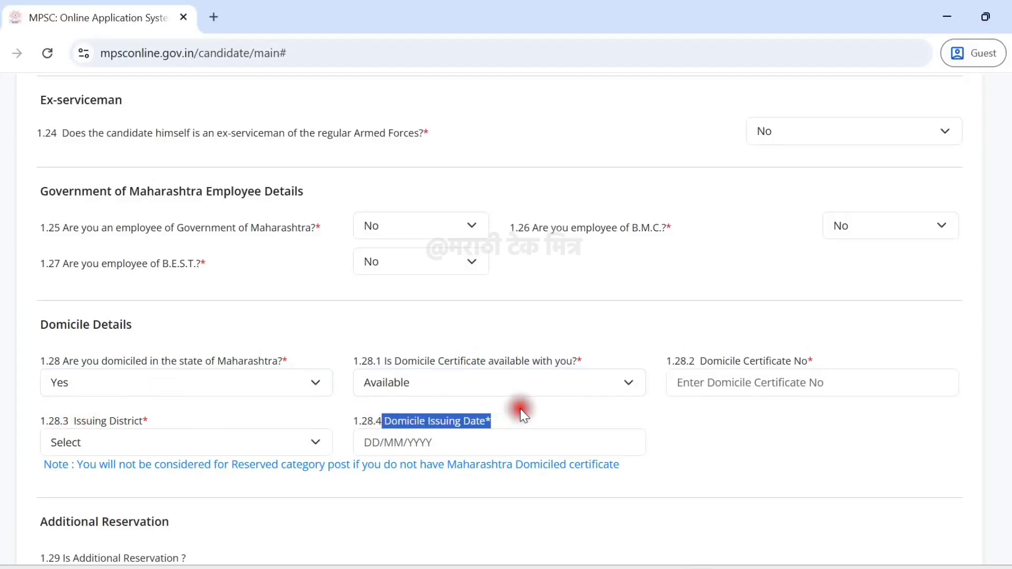
Keep the 1.29 Additional Reservation answer as No.
scroll(525, 416, "down", 4)
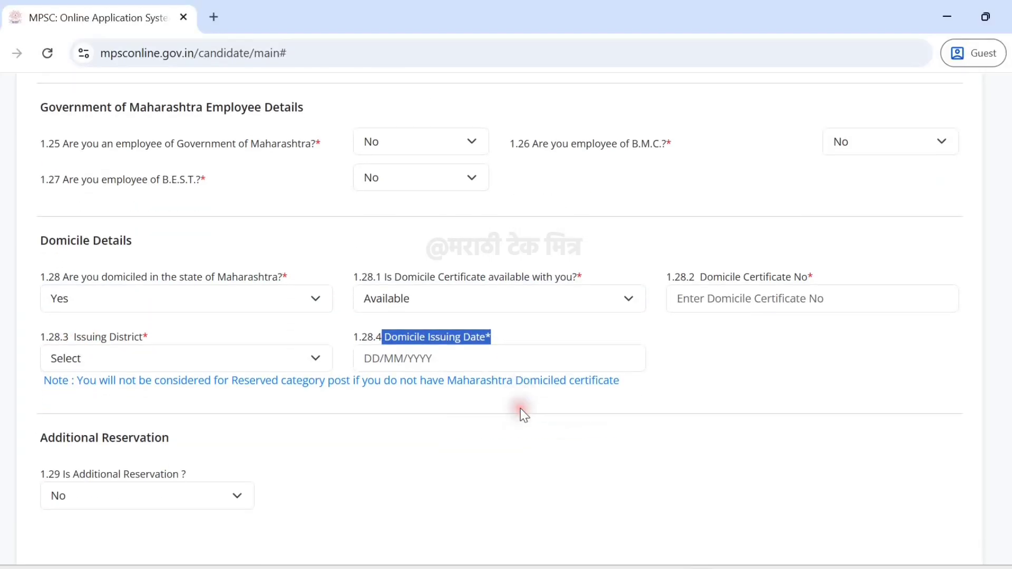
scroll(353, 372, "down", 2)
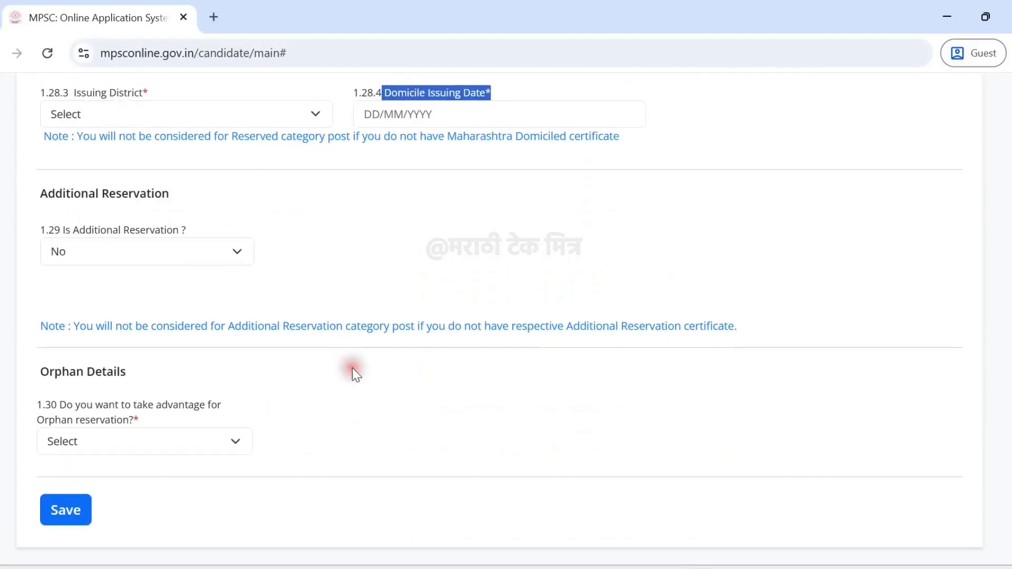
left_click(83, 227)
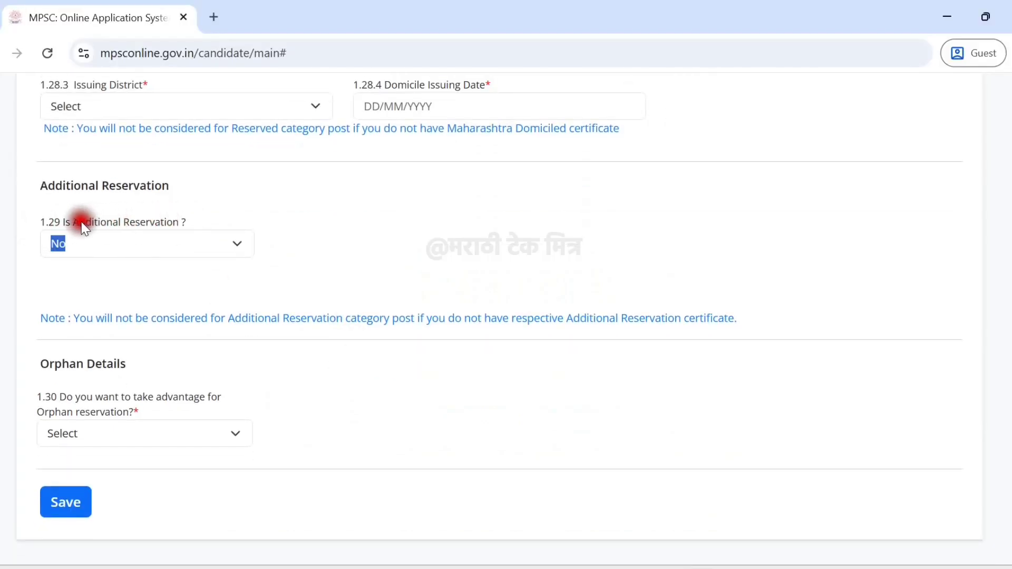
left_click(90, 243)
left_click(406, 234)
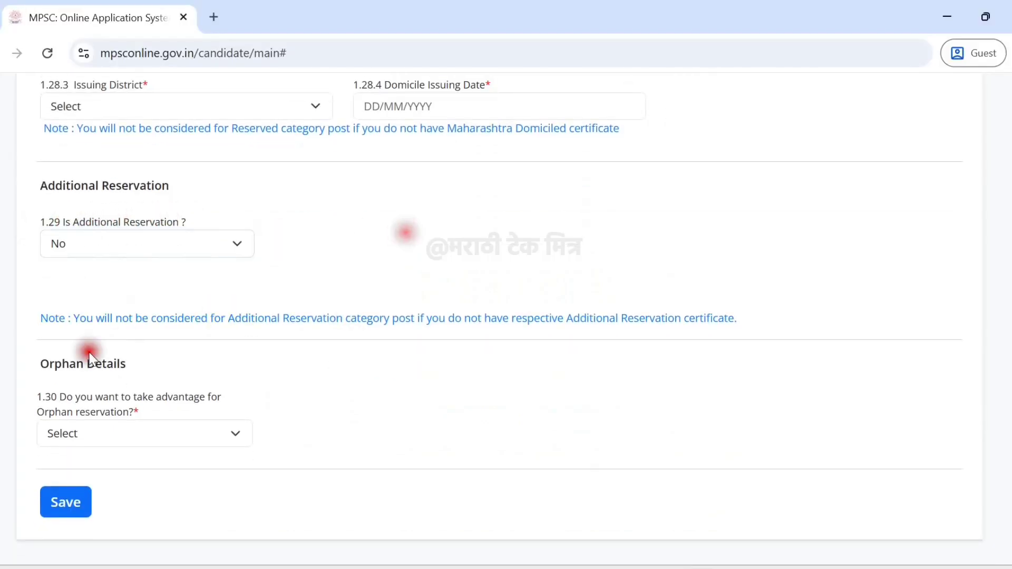
Set 1.30 Orphan reservation to No and save the personal information.
left_click_drag(146, 369, 32, 360)
left_click(207, 359)
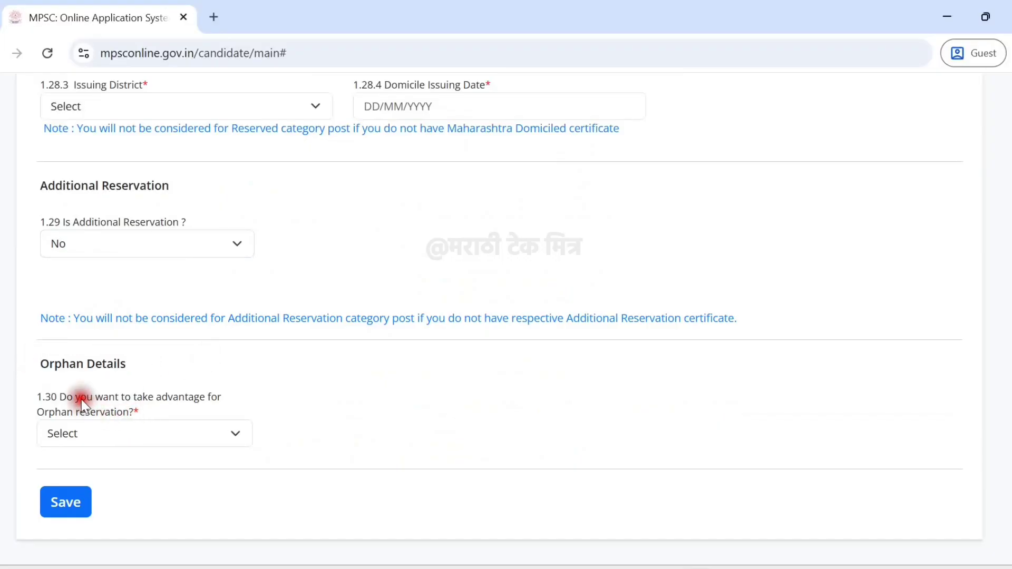
left_click(97, 433)
left_click(97, 505)
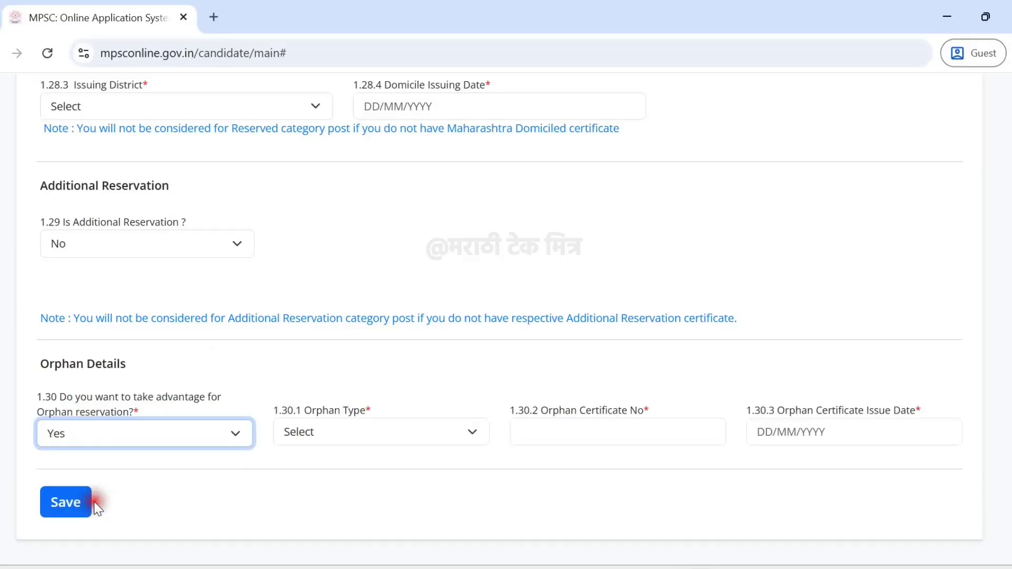
left_click(352, 429)
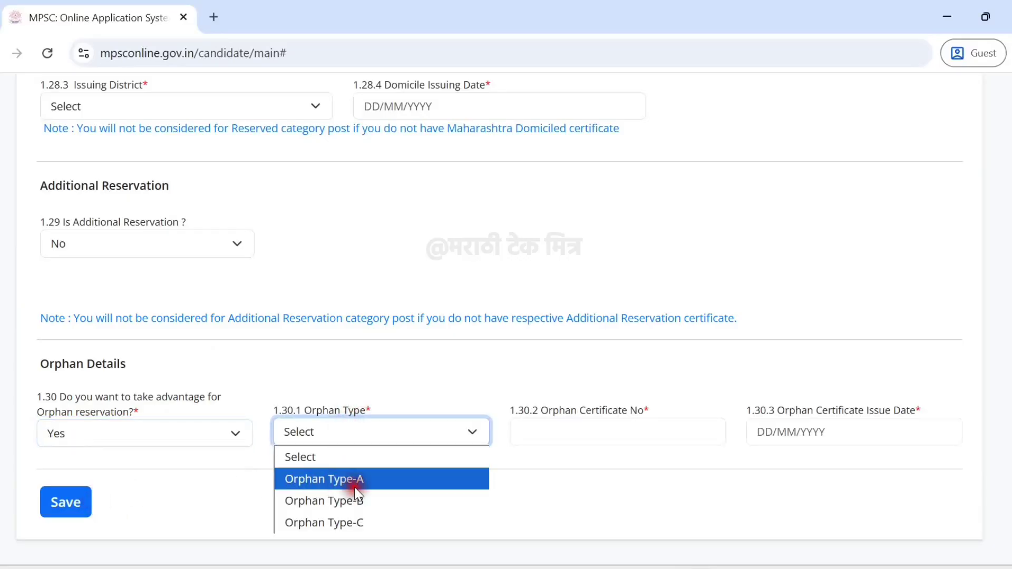
left_click(593, 383)
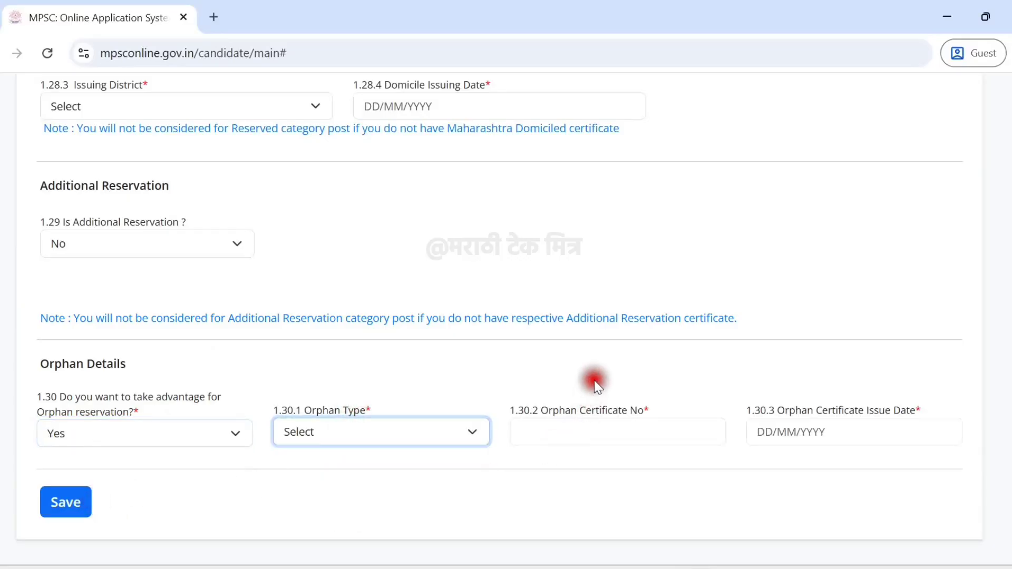
left_click_drag(542, 411, 696, 414)
left_click(689, 400)
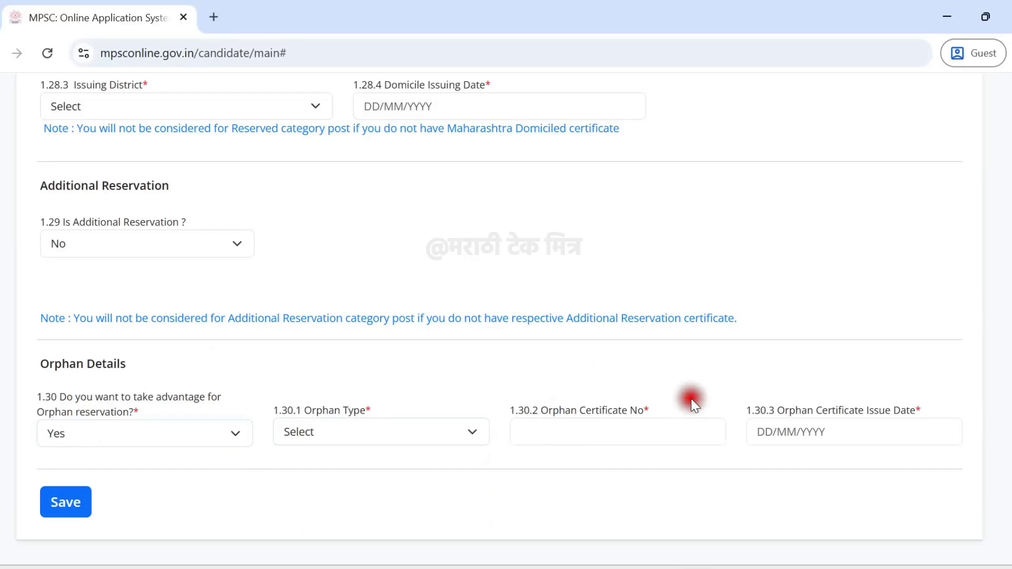
left_click(73, 429)
left_click(81, 473)
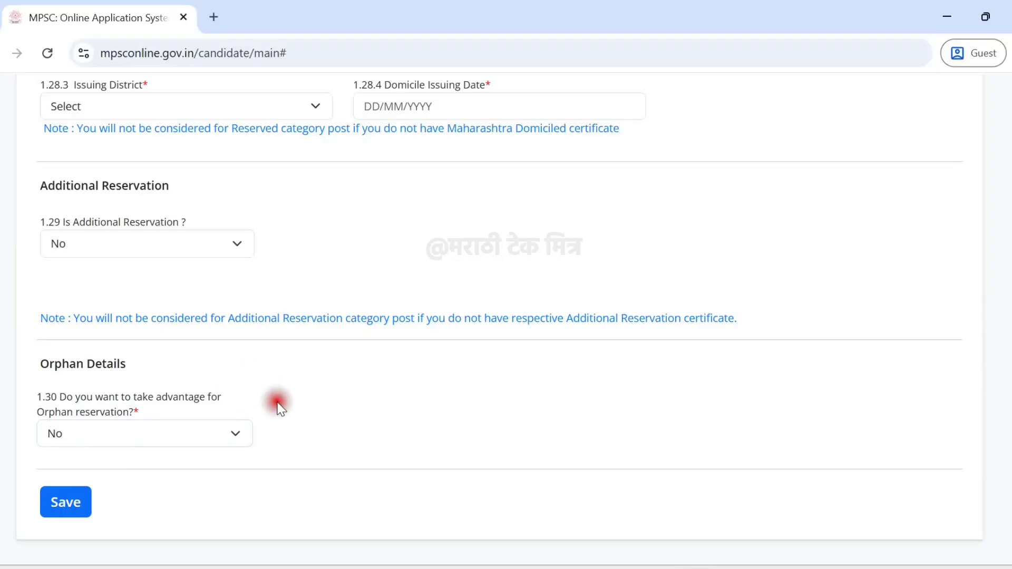
left_click(67, 505)
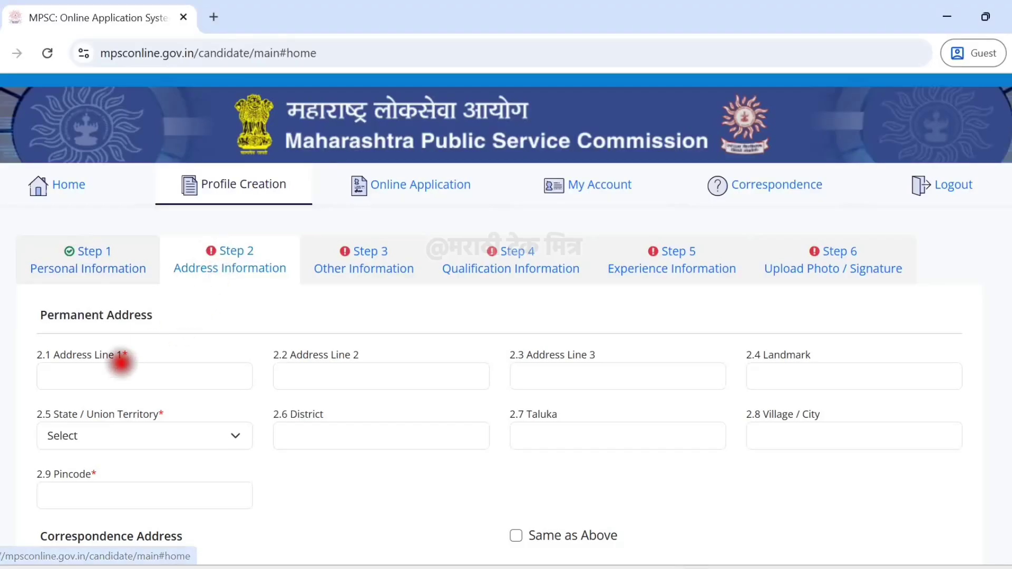
Set the permanent address state to MAHARASHTRA.
left_click(121, 364)
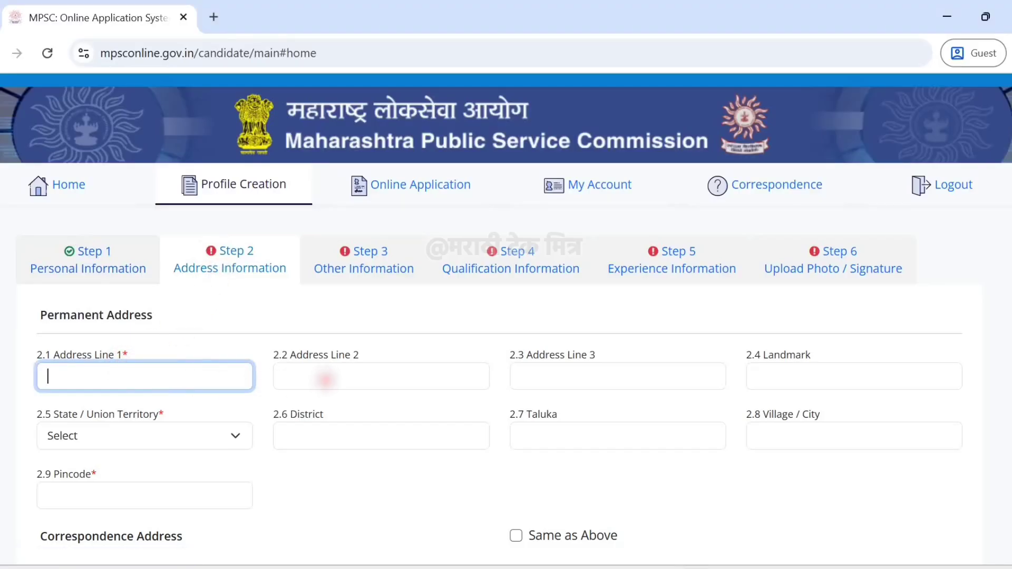
left_click(324, 379)
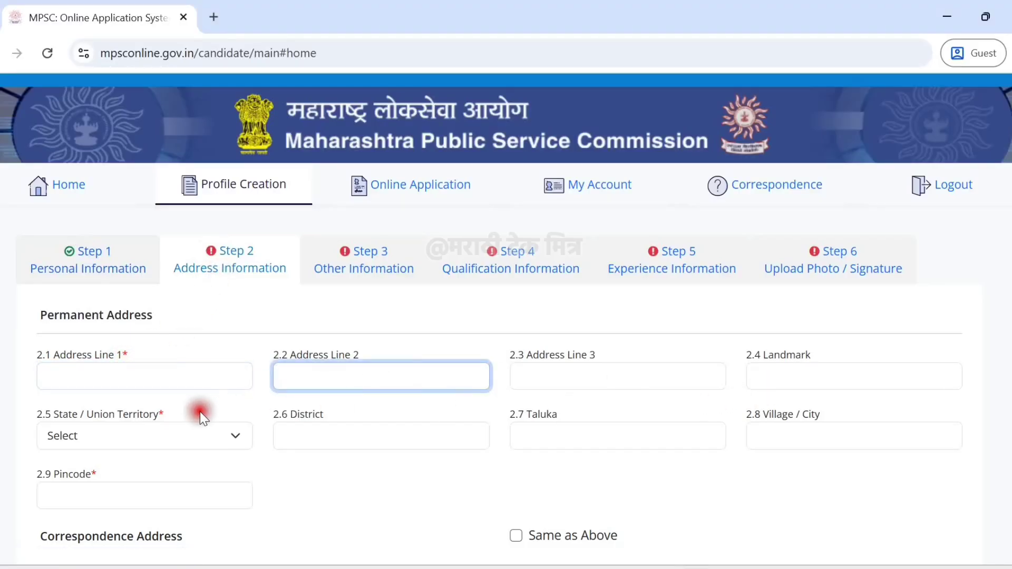
left_click(180, 436)
type("mah")
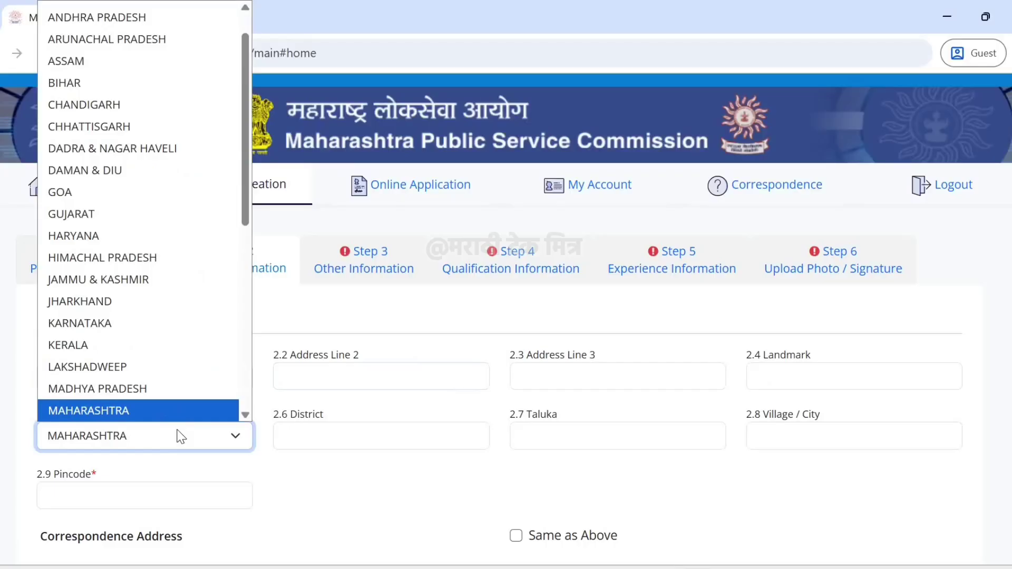
left_click(315, 441)
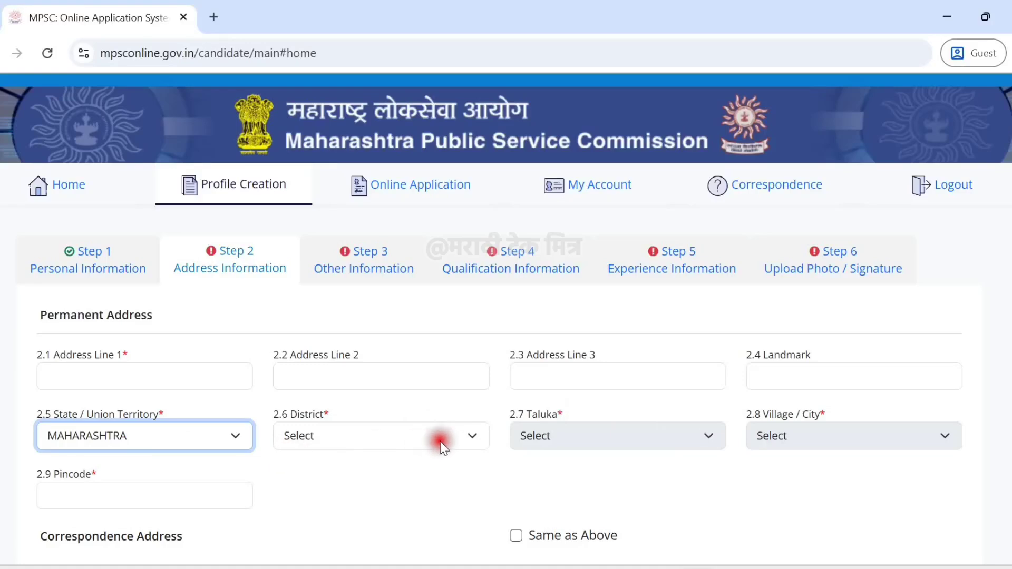
Tick Same as Above for the correspondence address and save the address information.
scroll(441, 441, "down", 3)
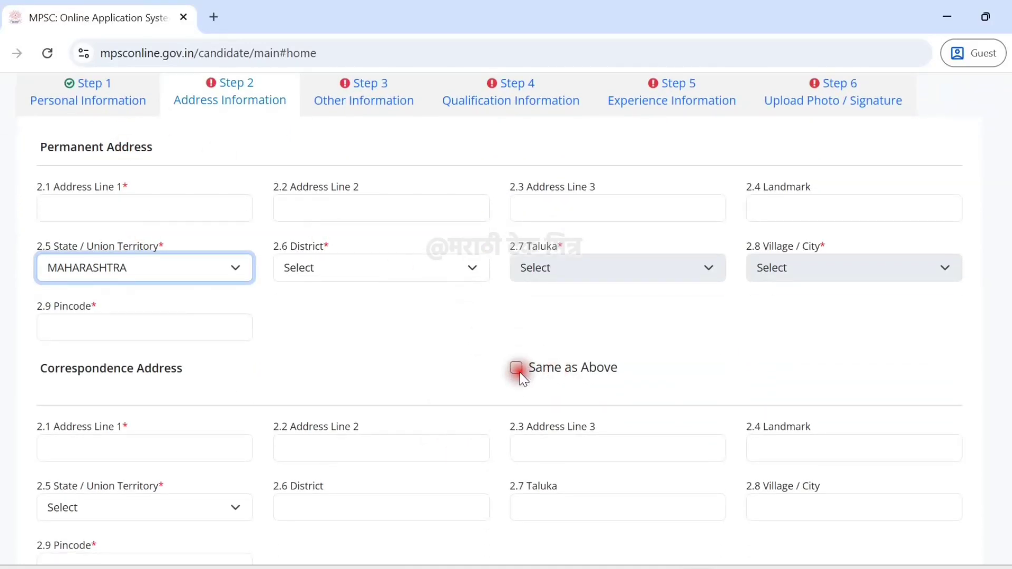
left_click(517, 369)
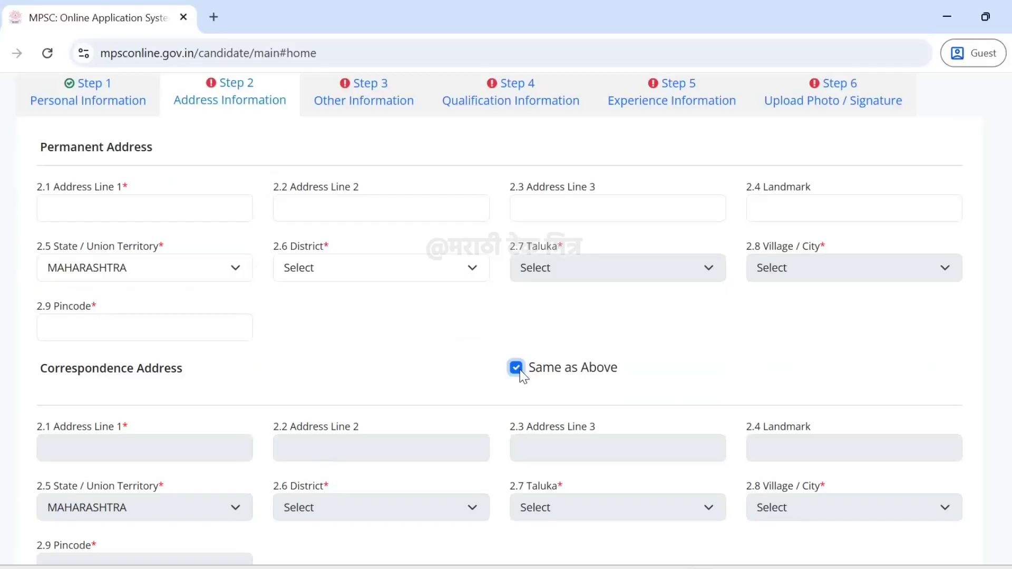
scroll(521, 376, "down", 3)
left_click(78, 464)
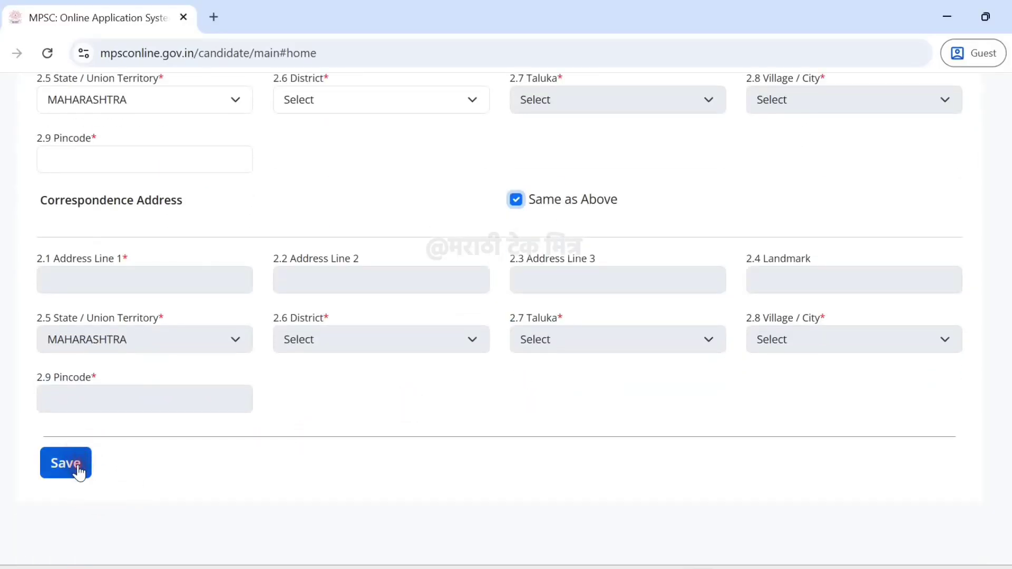
left_click(342, 387)
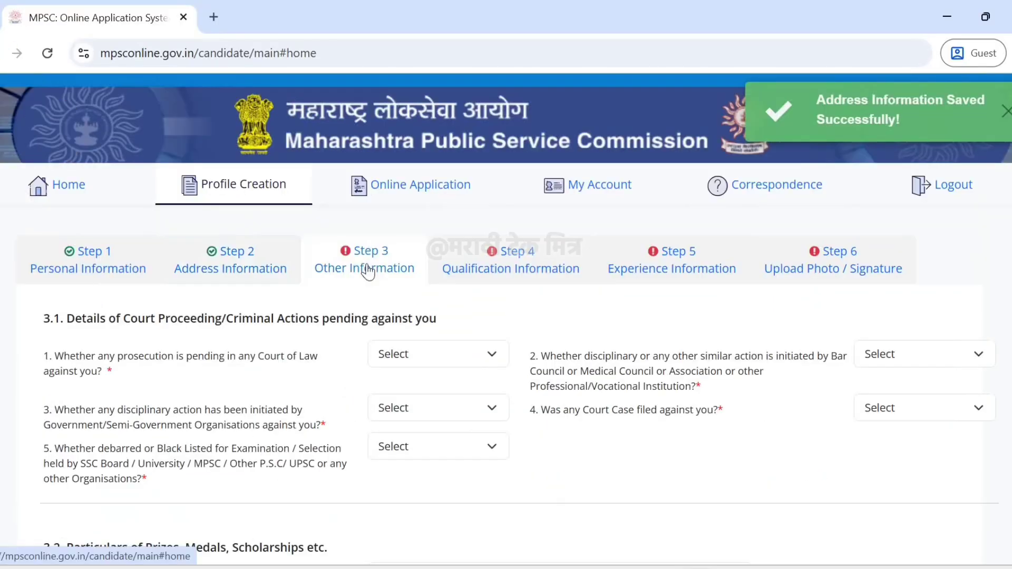
left_click(367, 271)
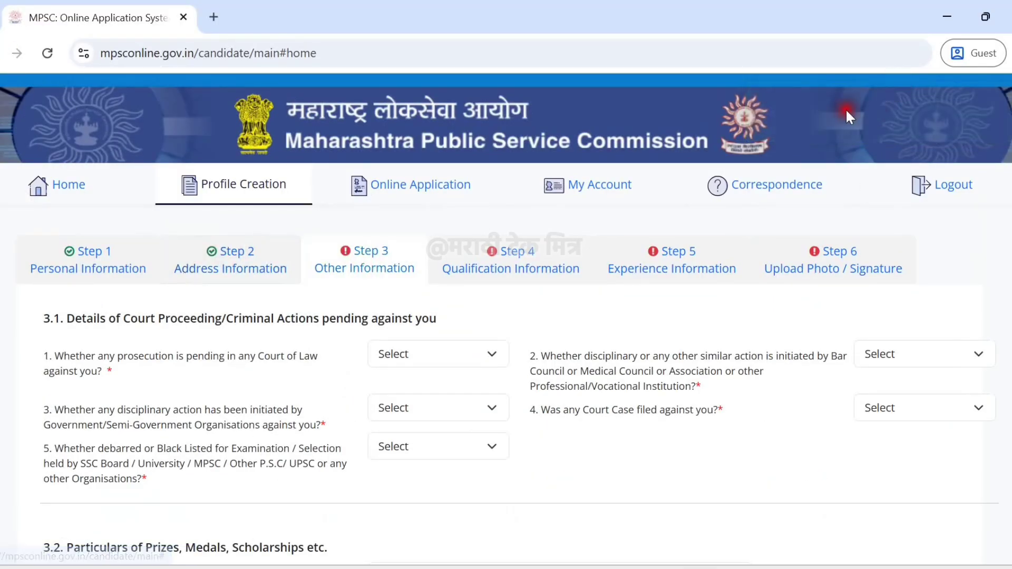
Answer No to the pending prosecution and professional disciplinary action questions.
left_click(299, 289)
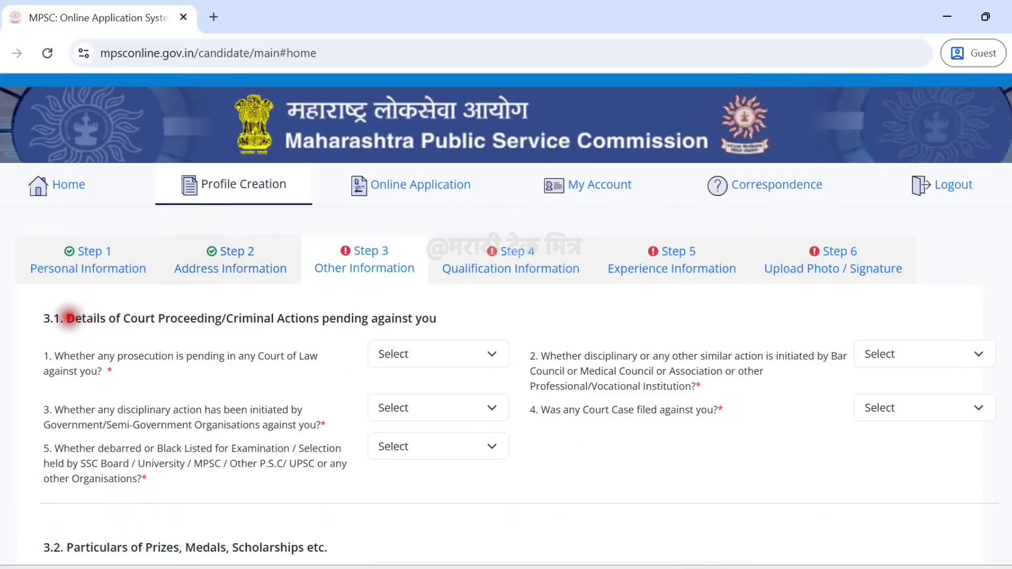
left_click_drag(68, 318, 253, 319)
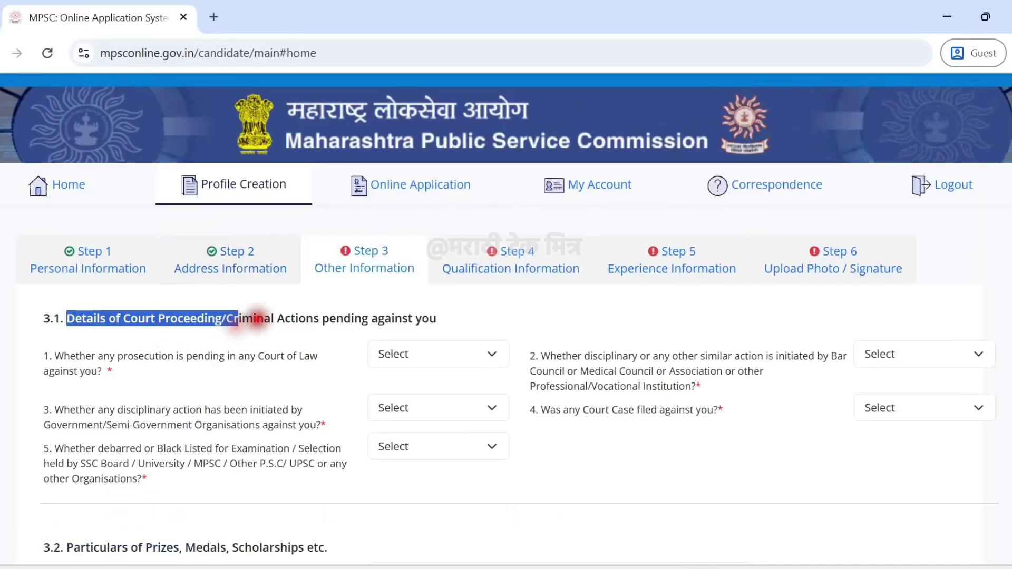
left_click(264, 318)
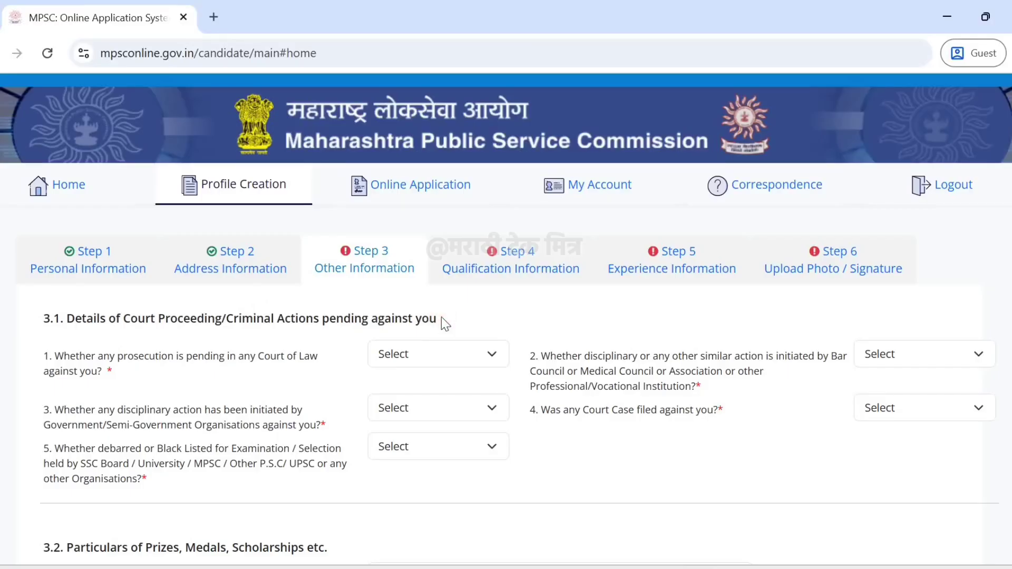
left_click_drag(441, 318, 68, 318)
left_click(152, 338)
left_click(404, 357)
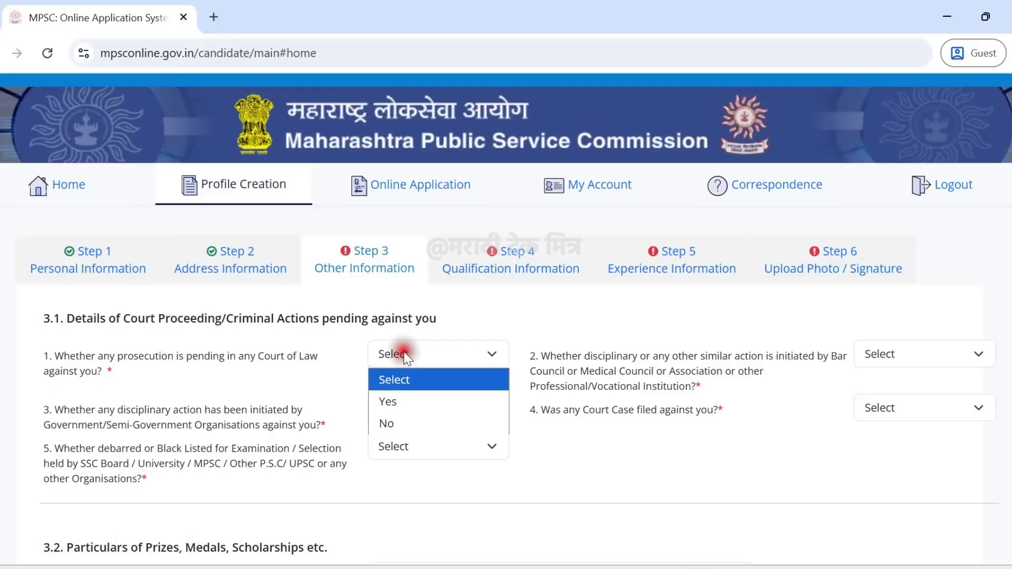
left_click(406, 422)
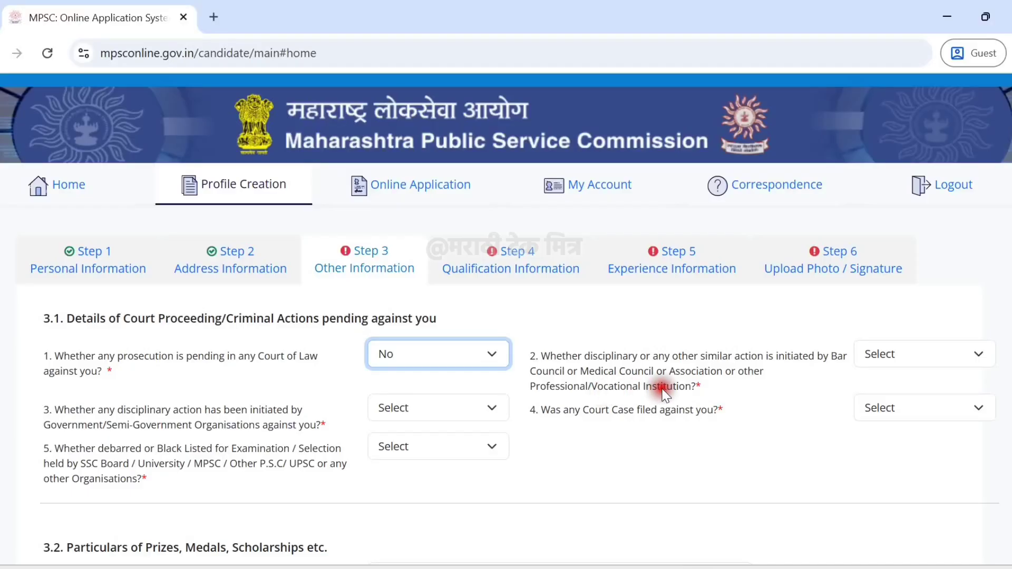
left_click(904, 360)
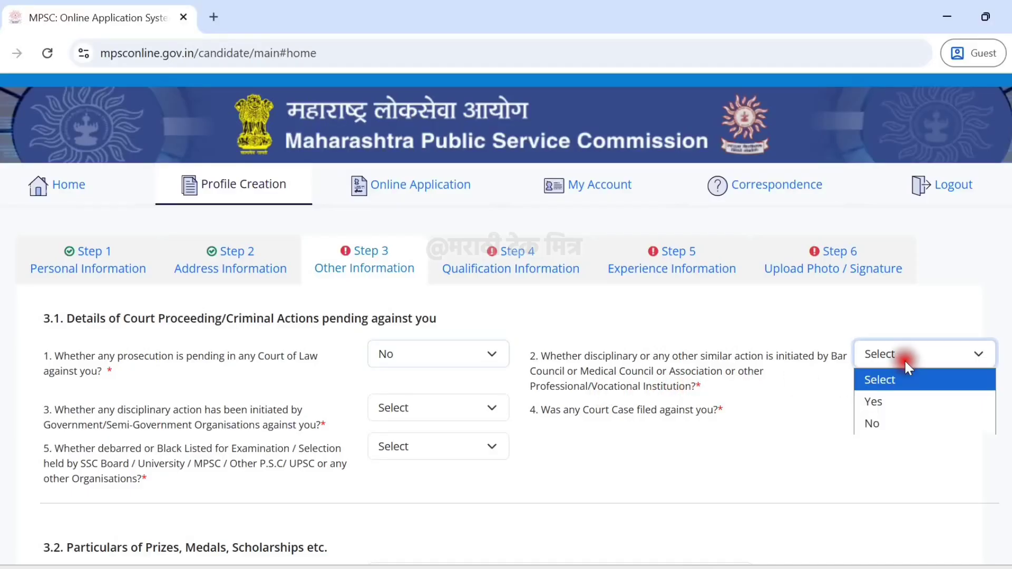
left_click(903, 415)
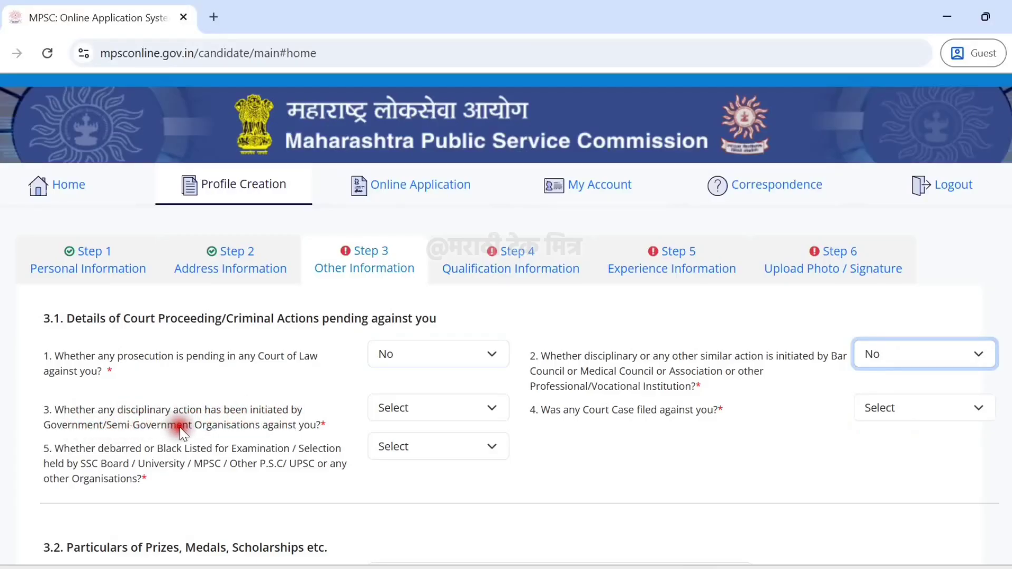
Answer No to the government disciplinary, court case and debarred/blacklisted questions.
left_click(418, 412)
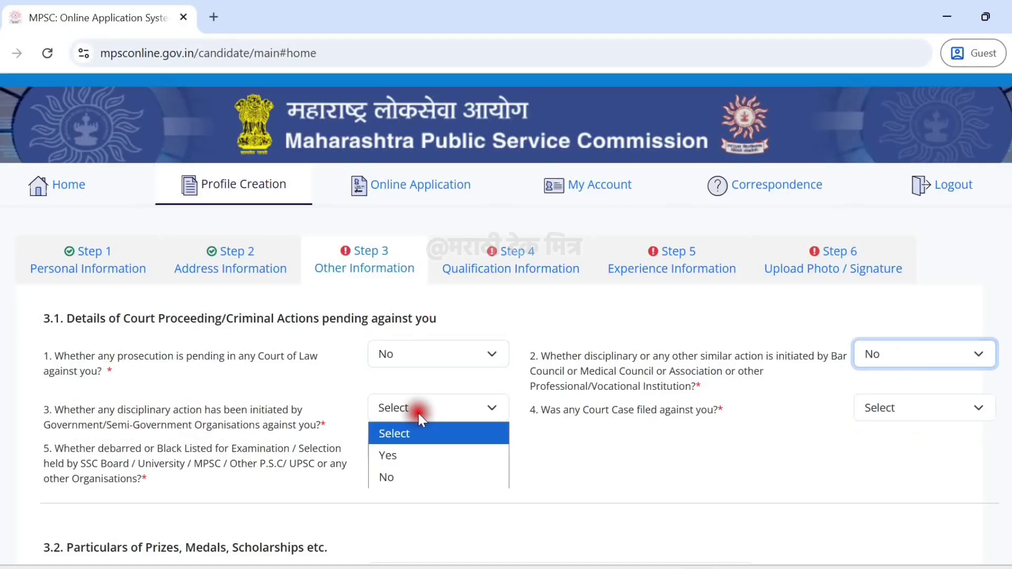
left_click(419, 478)
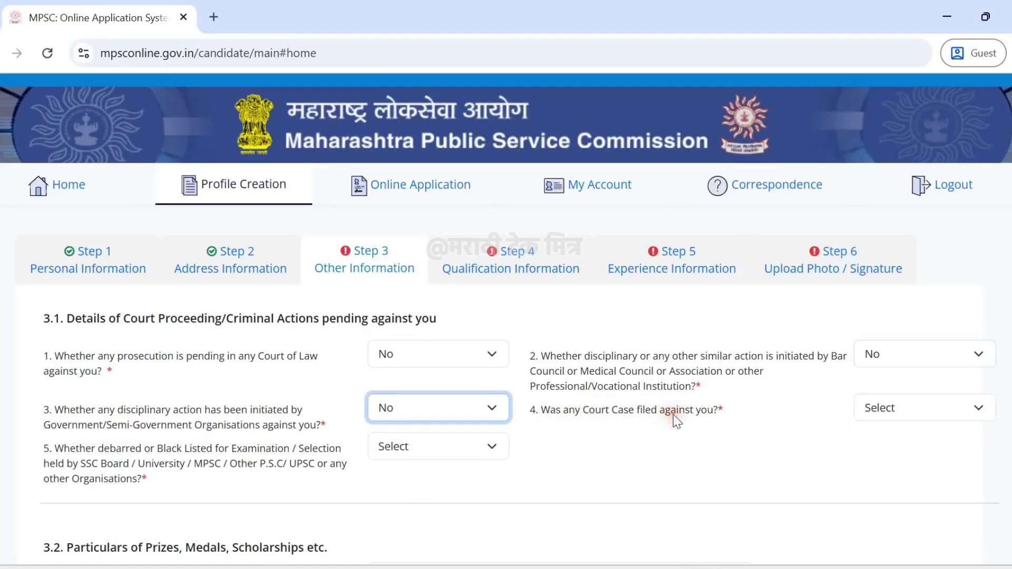
left_click(874, 410)
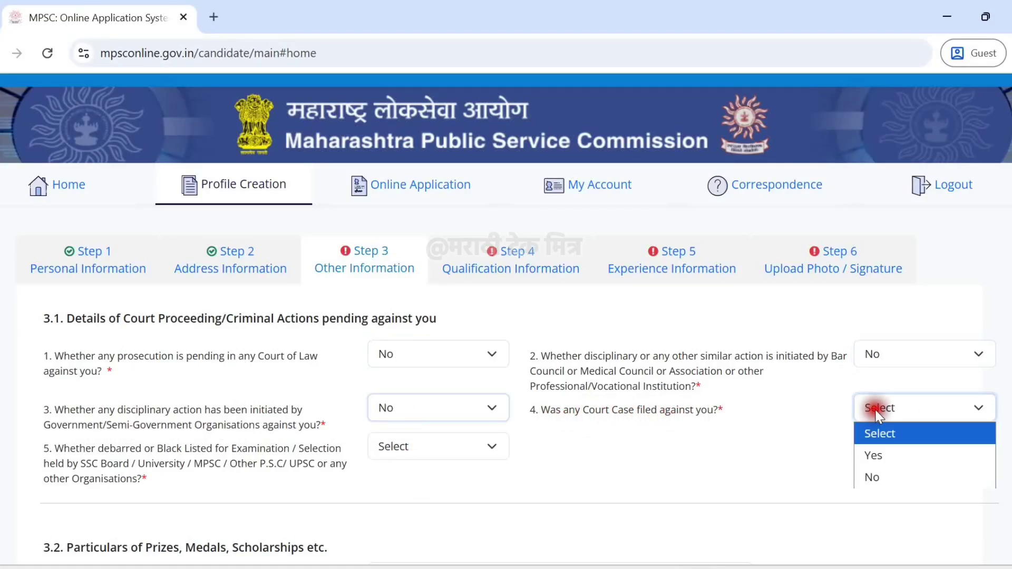
left_click(889, 489)
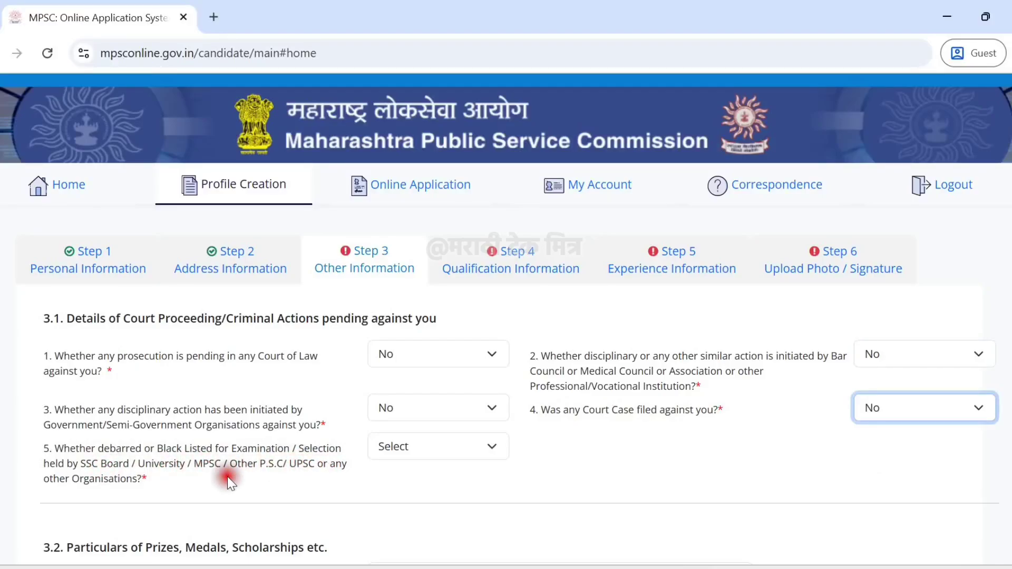
left_click(388, 452)
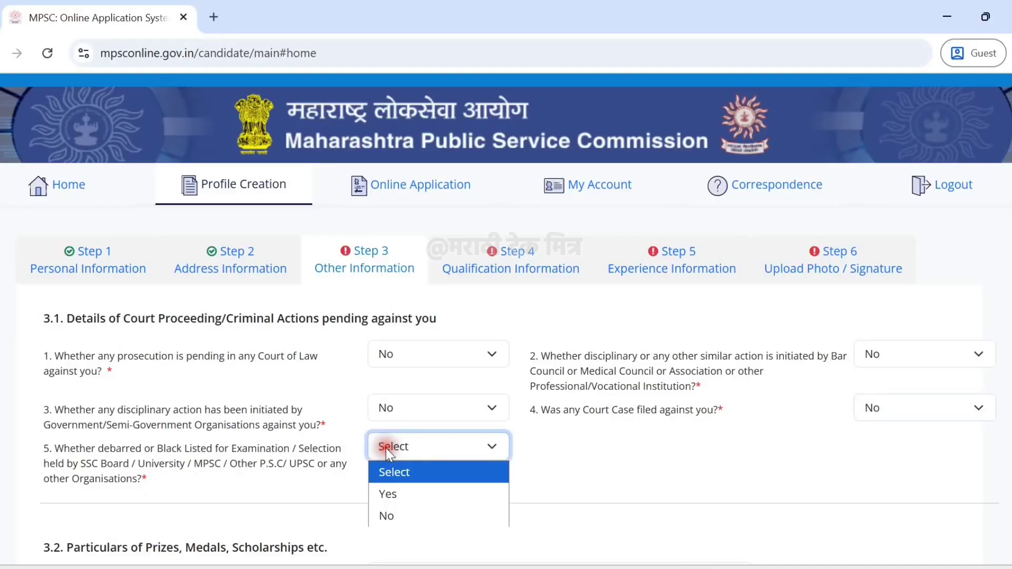
left_click(398, 513)
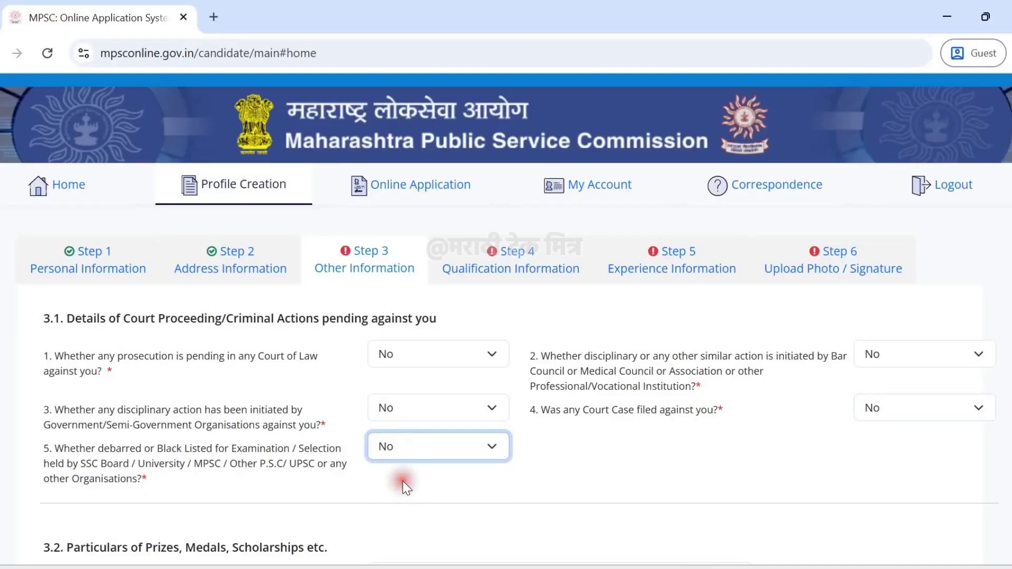
scroll(405, 482, "down", 3)
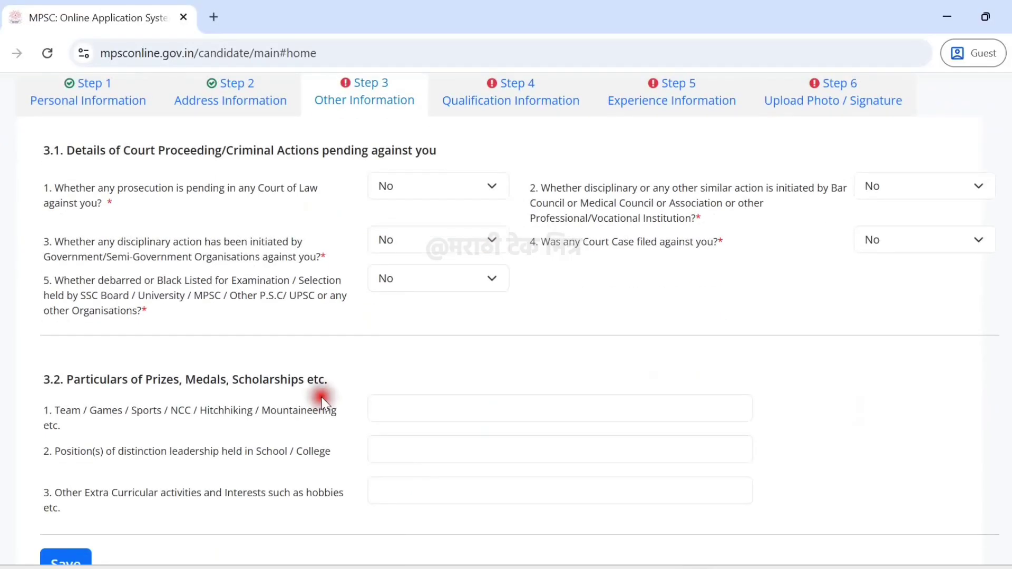
Enter 'Reading Books' as the extra-curricular activity in section 3.2 and save Step 3.
scroll(322, 402, "down", 2)
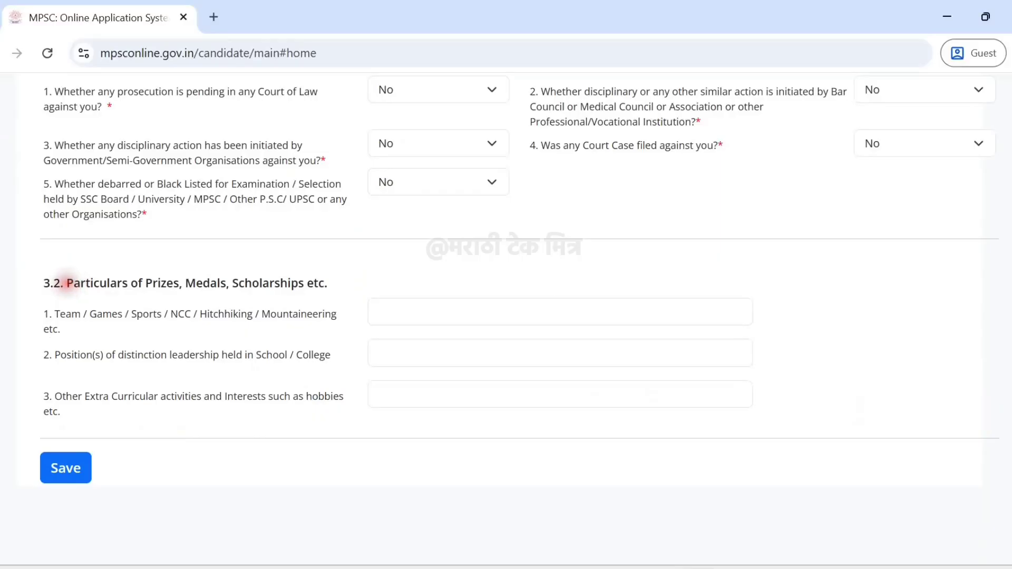
left_click_drag(67, 283, 333, 287)
left_click(338, 281)
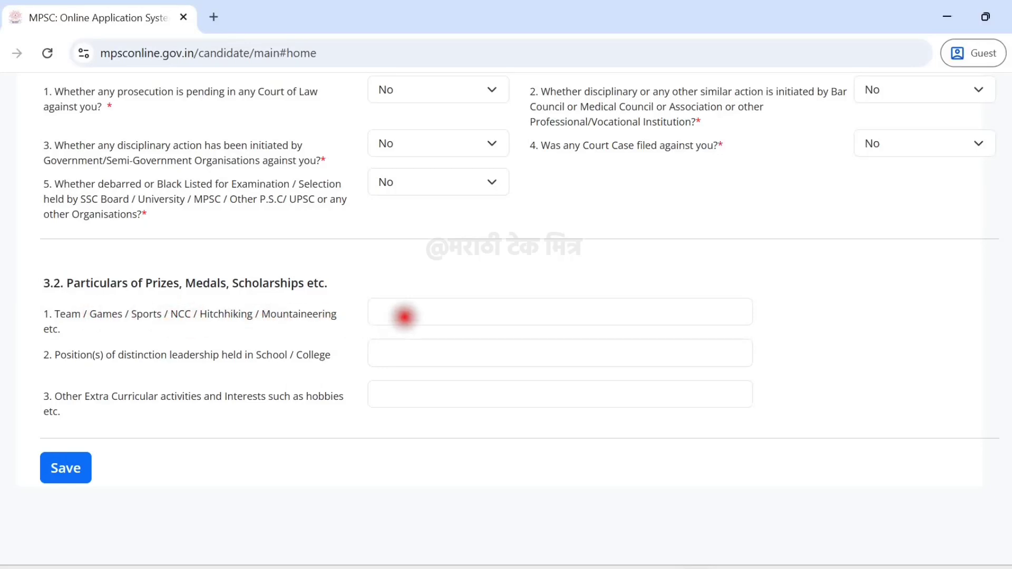
left_click(402, 315)
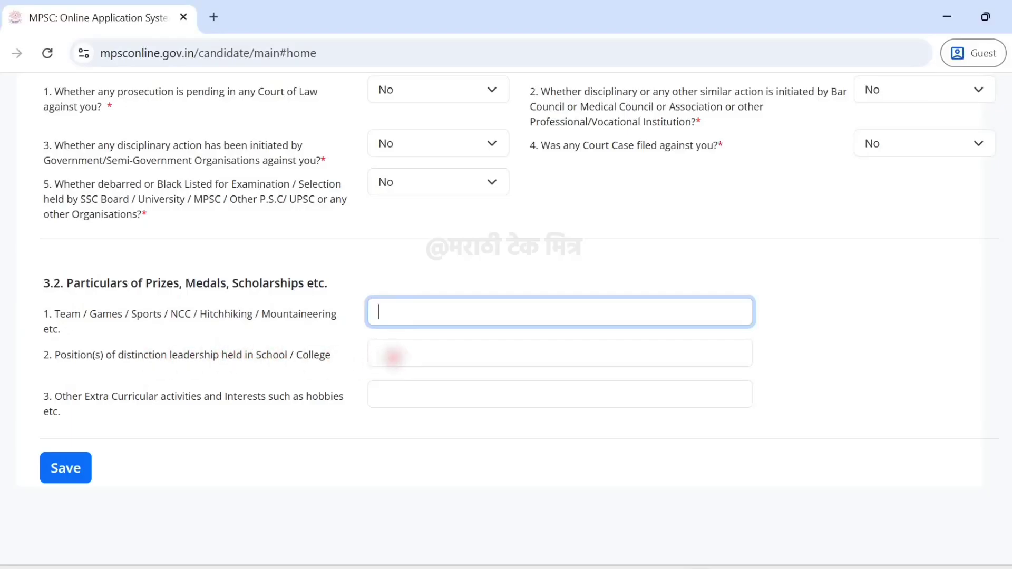
left_click(392, 358)
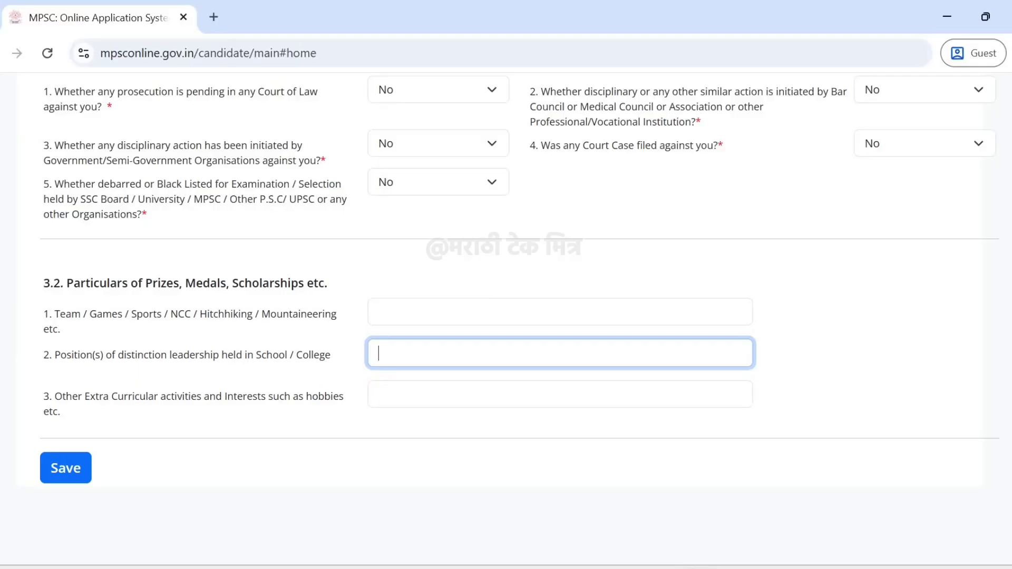
left_click(385, 389)
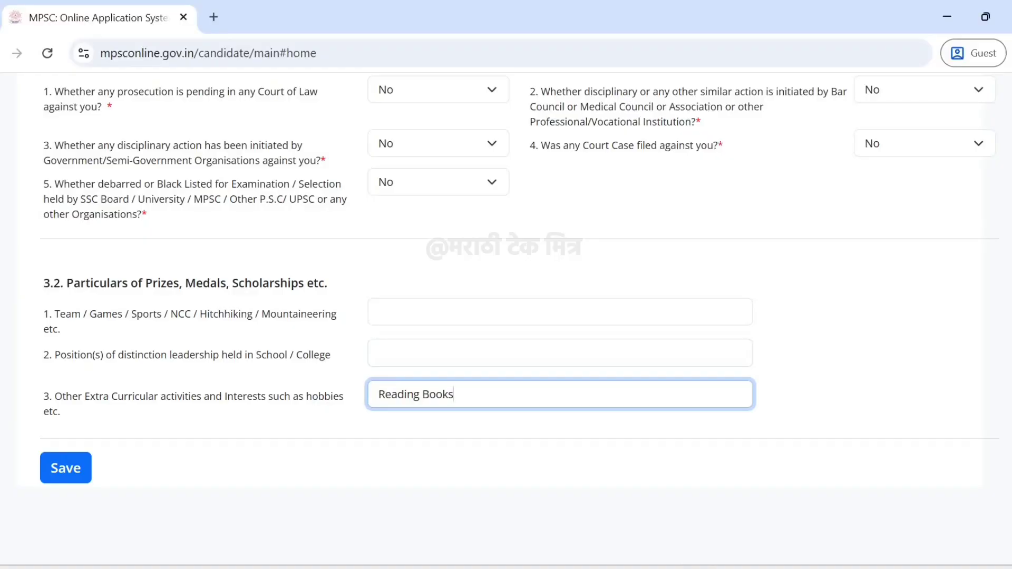
left_click(379, 463)
left_click(66, 468)
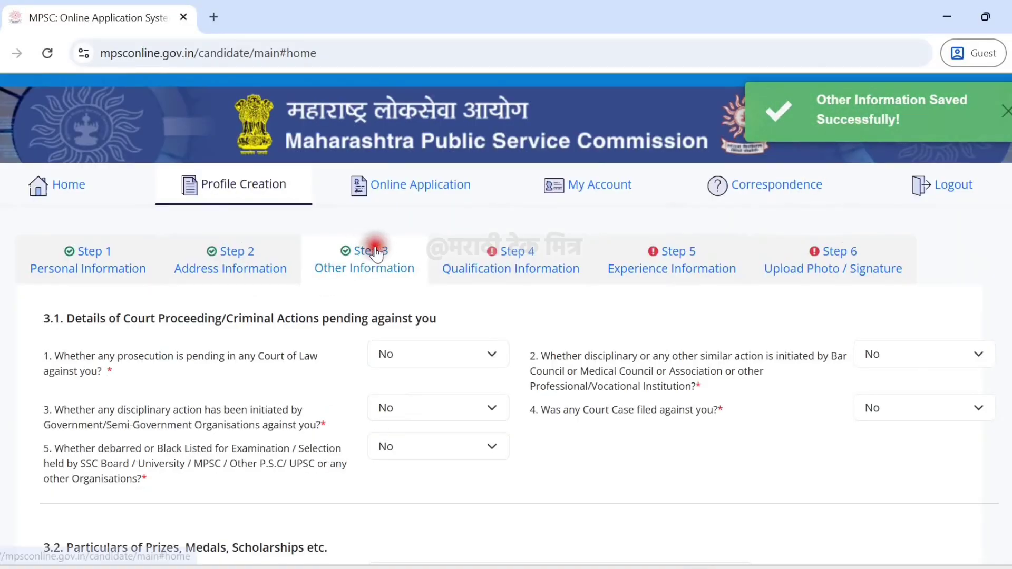
In Qualification Information, choose SSC as the qualification type and name.
left_click(506, 260)
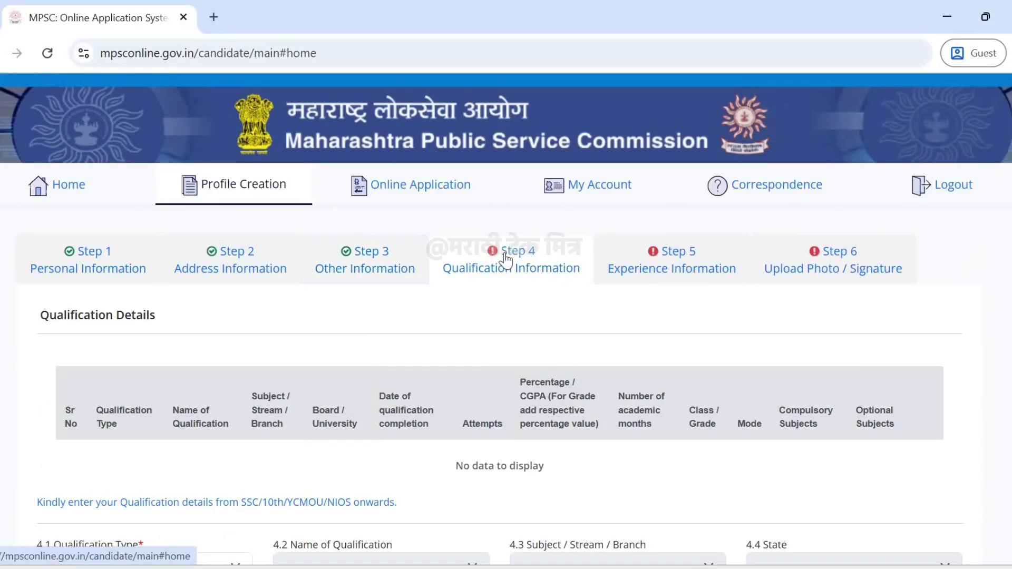
scroll(506, 259, "down", 2)
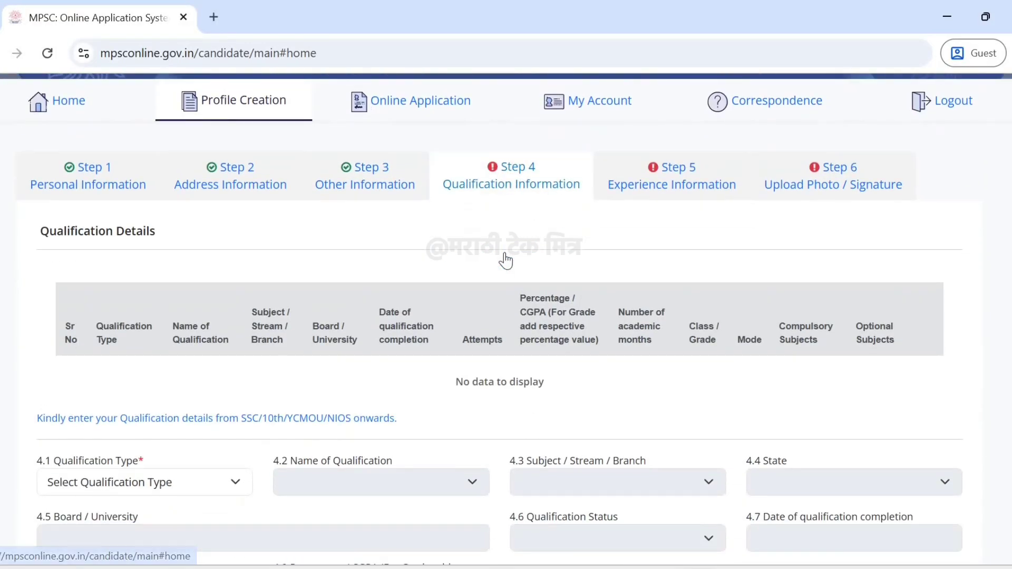
scroll(506, 259, "down", 4)
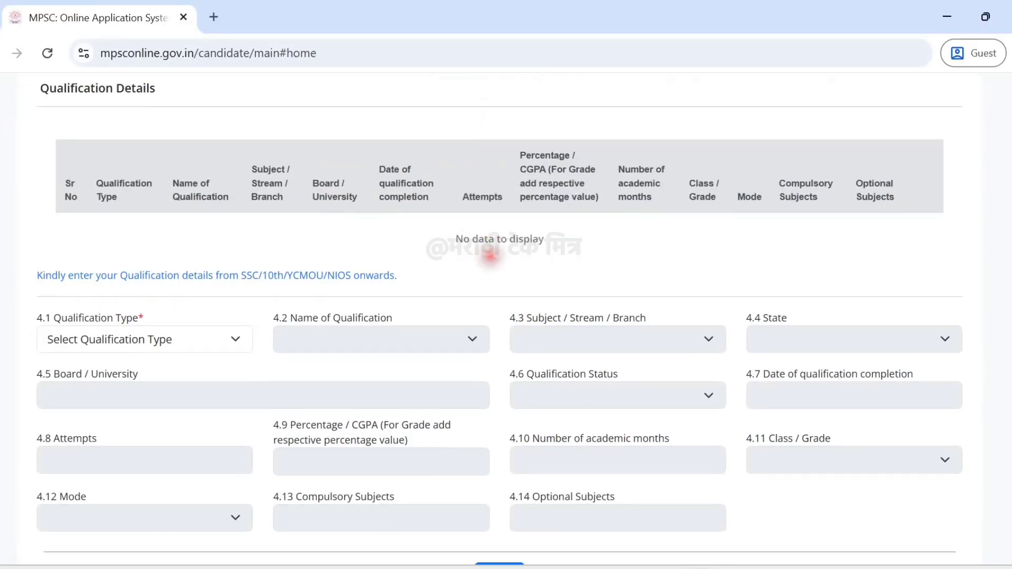
scroll(235, 301, "down", 2)
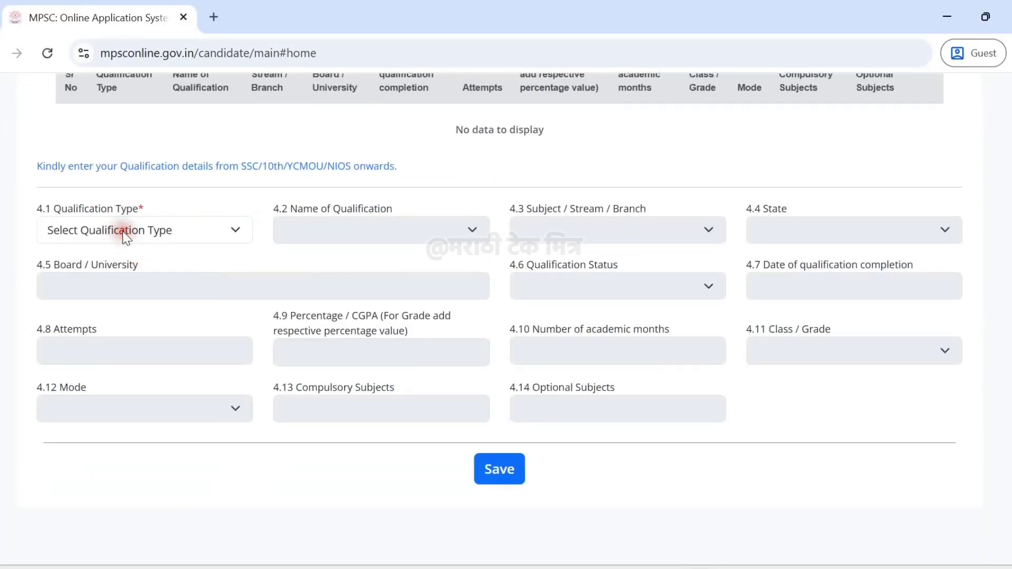
left_click(124, 232)
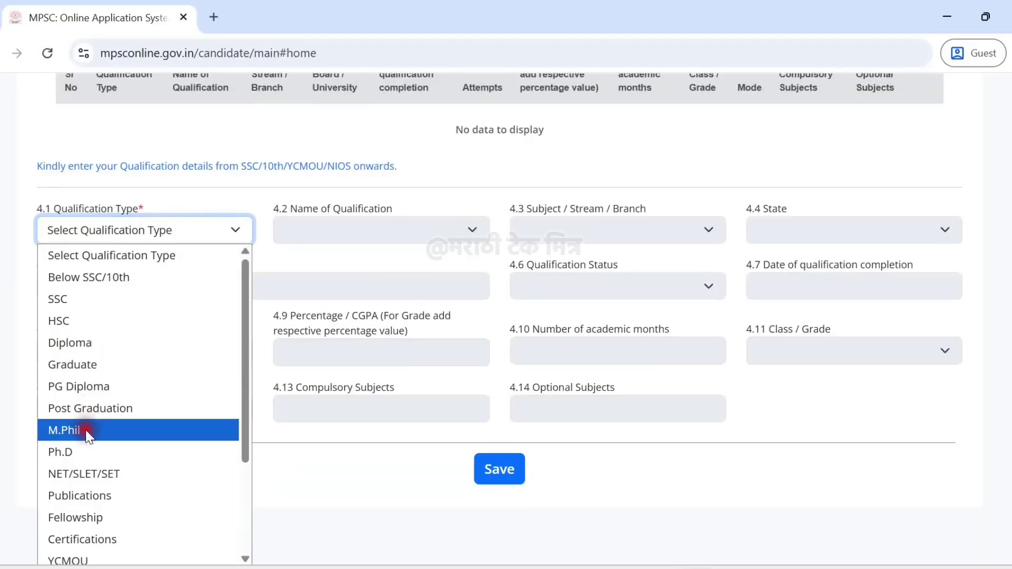
scroll(93, 460, "down", 2)
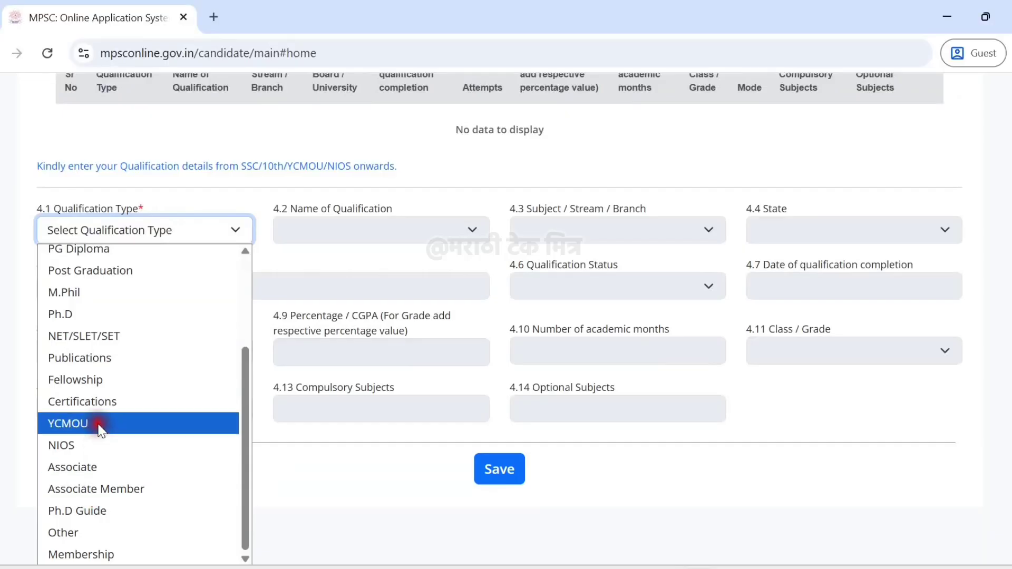
key("Escape")
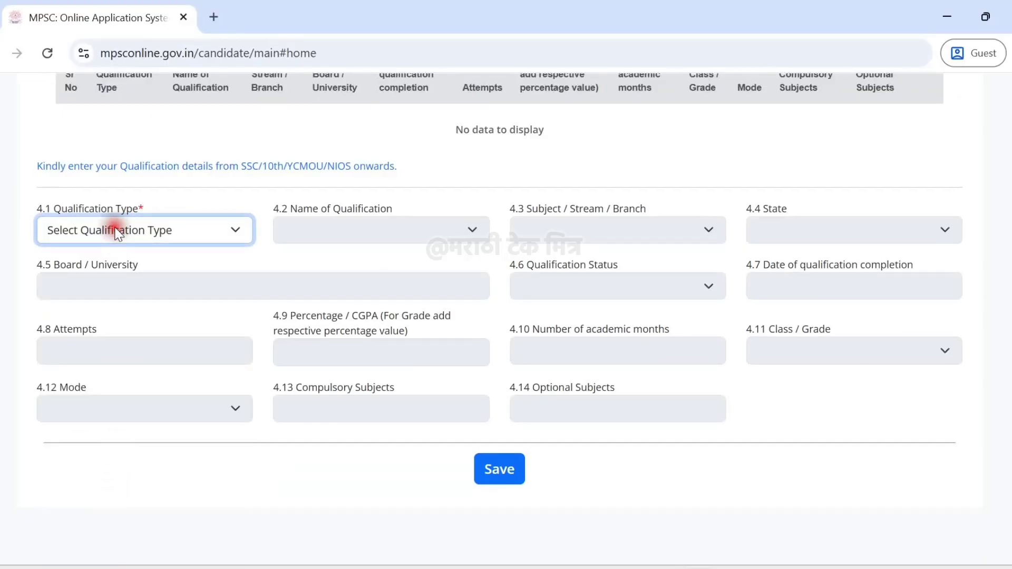
left_click(113, 231)
left_click(105, 296)
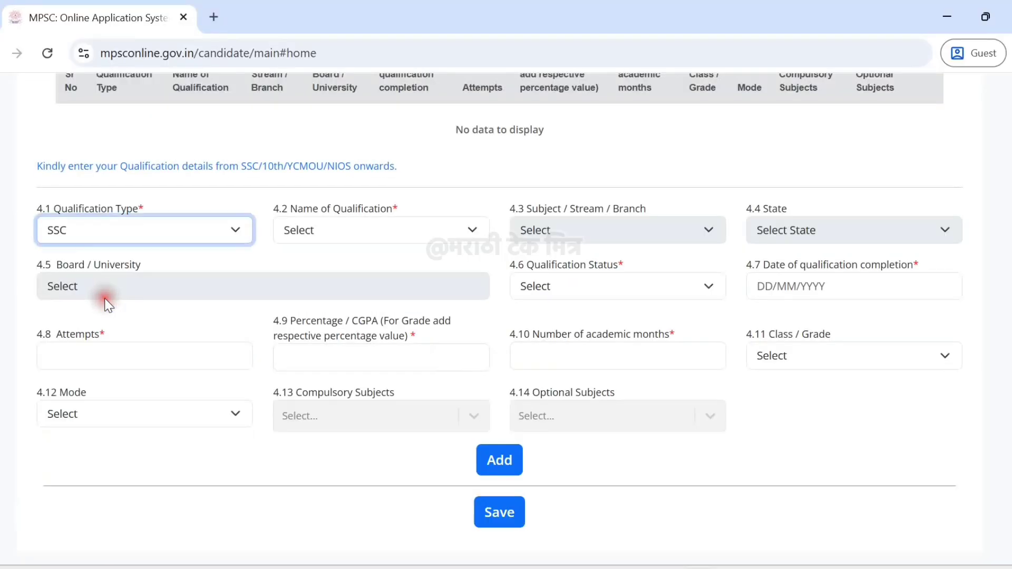
left_click(321, 230)
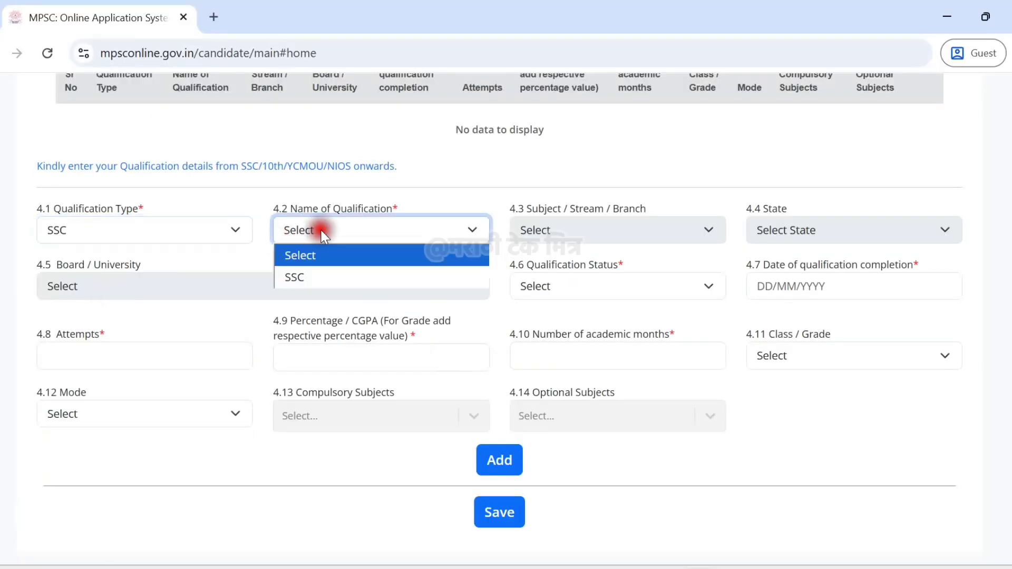
left_click(326, 276)
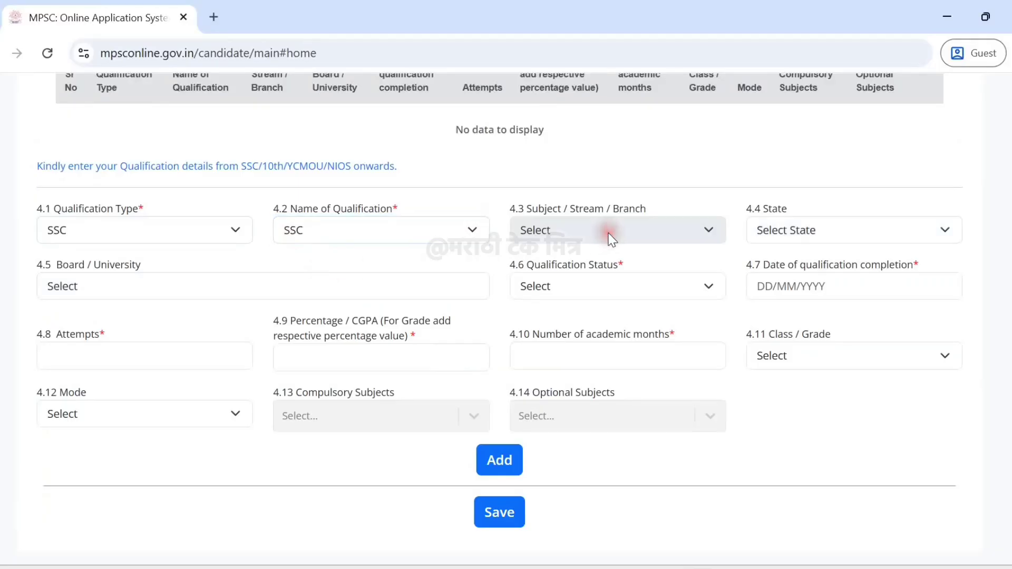
Set the SSC state to MAHARASHTRA, board to State Board and status to Passed.
left_click(771, 232)
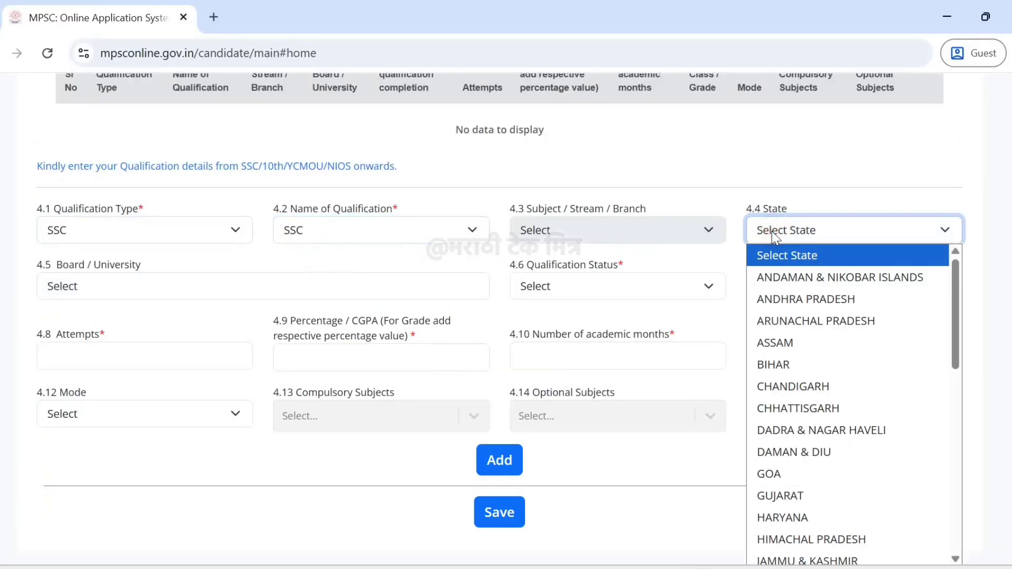
key("m")
key("Down")
key("Return")
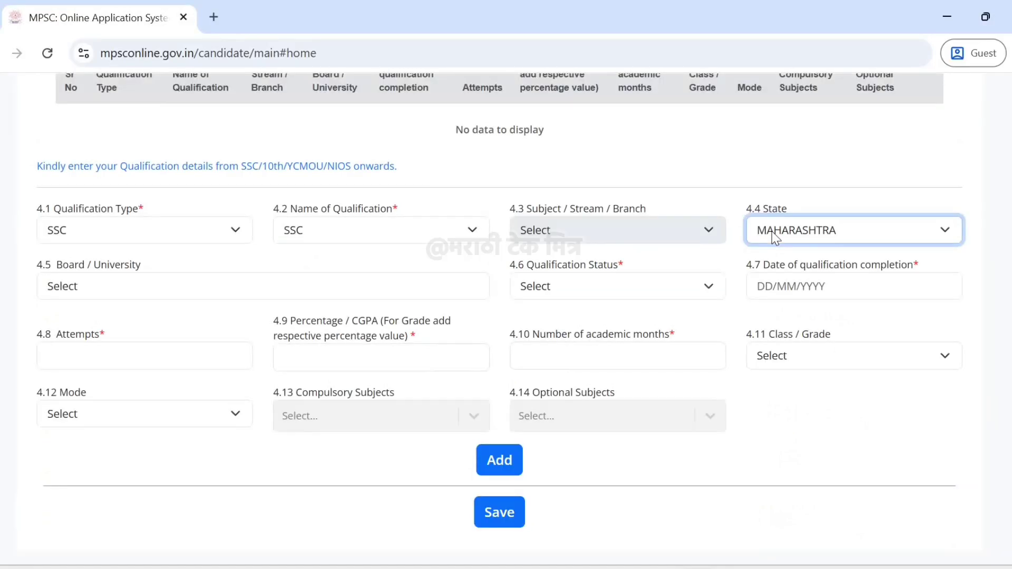
left_click(167, 285)
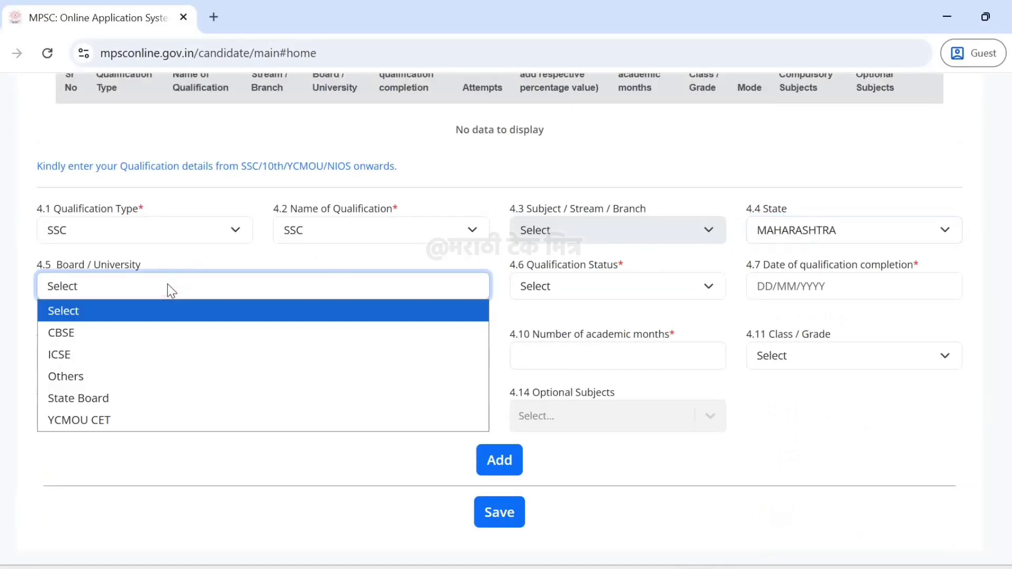
left_click(104, 398)
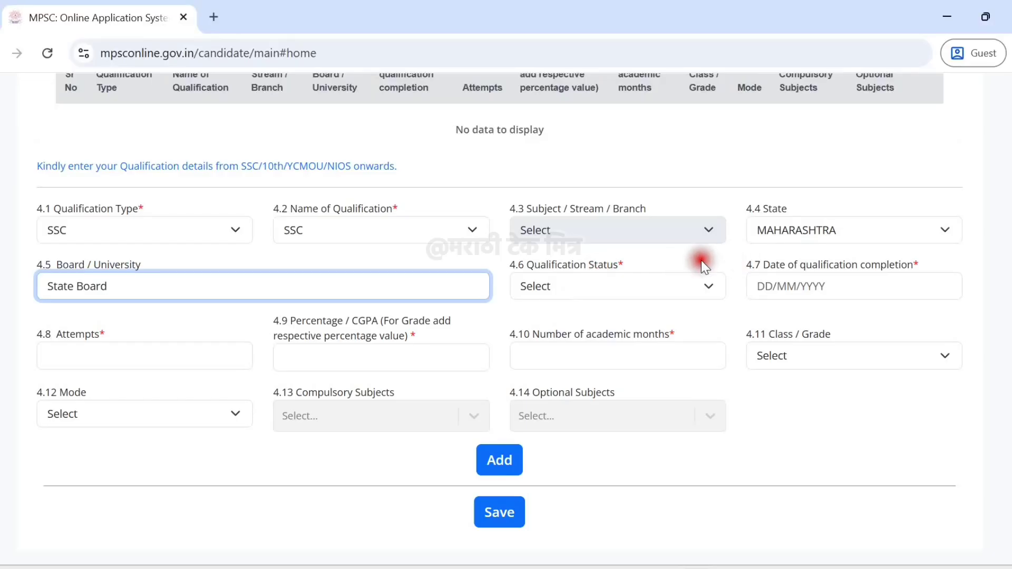
left_click(606, 290)
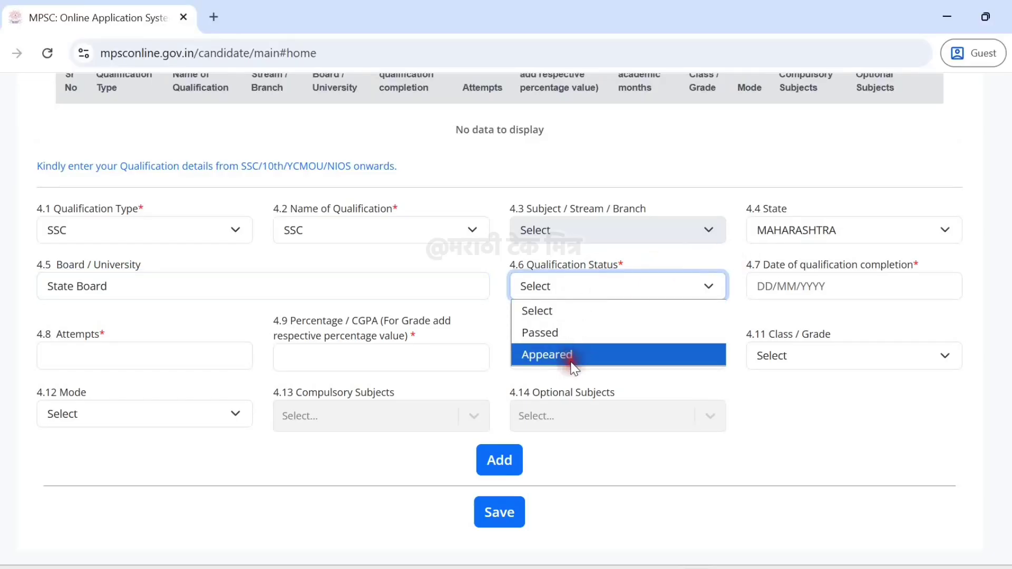
left_click(558, 335)
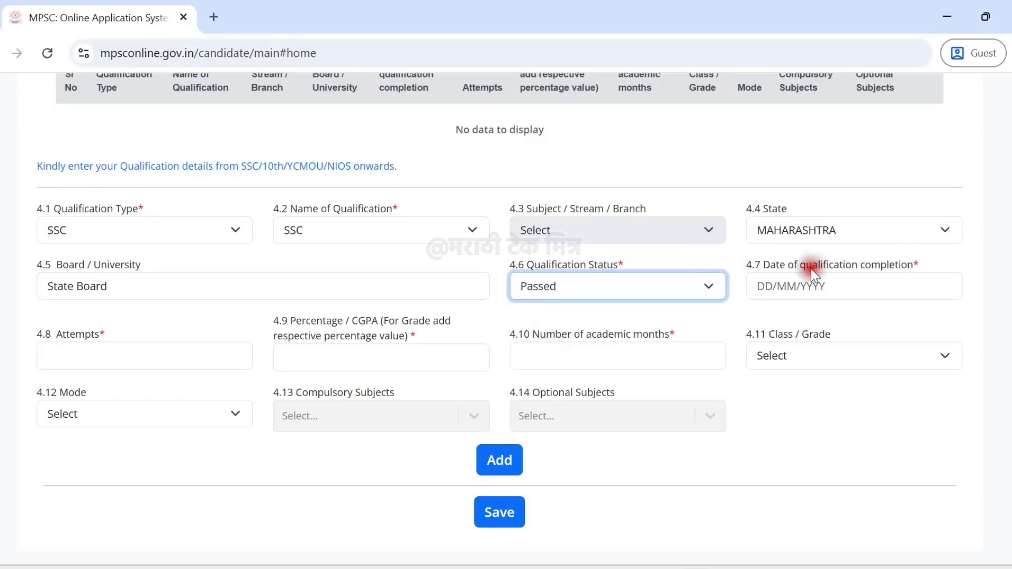
left_click_drag(763, 265, 928, 273)
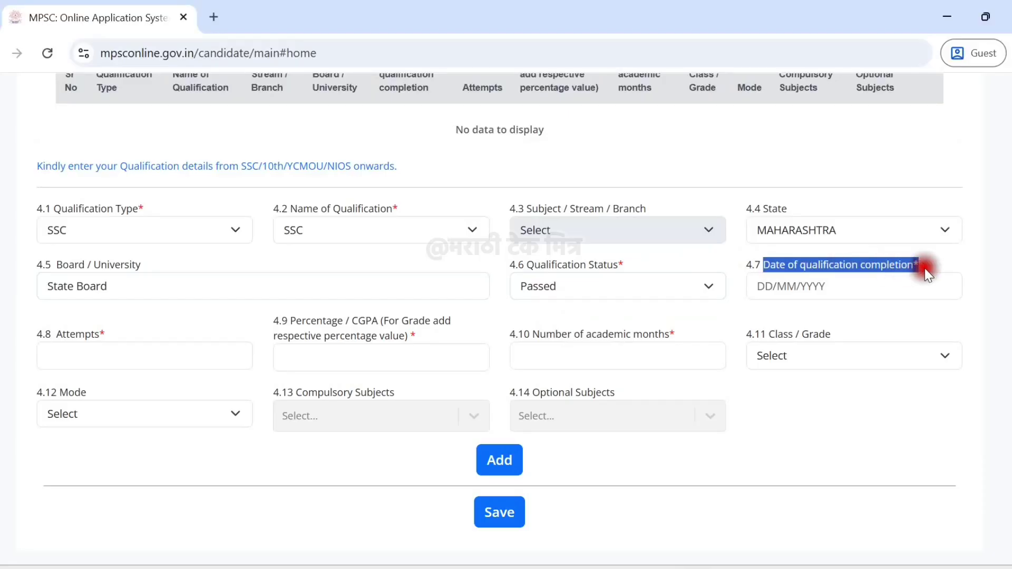
left_click(926, 261)
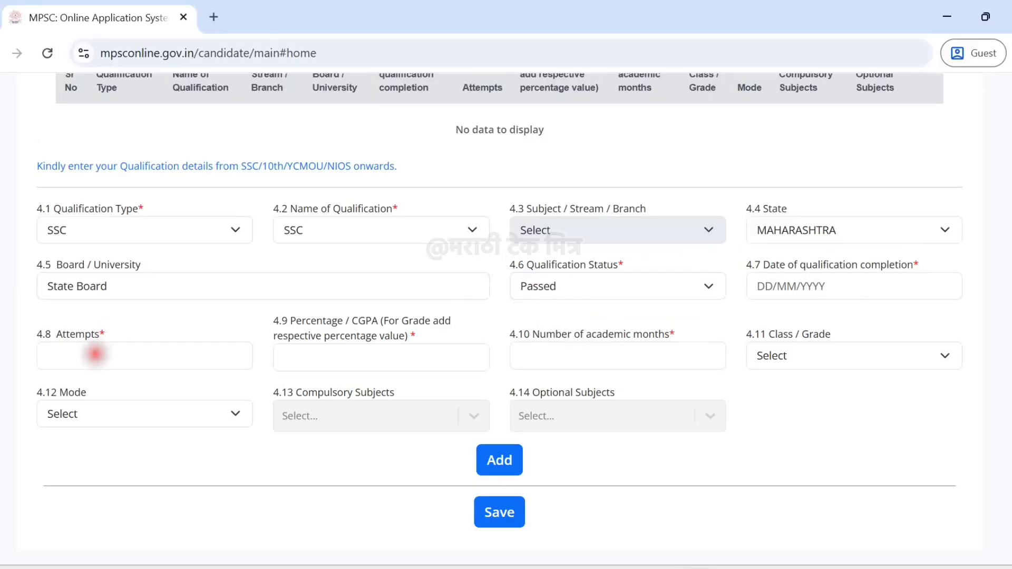
Enter 1 attempt, 83.60 percentage and 12 academic months for SSC.
left_click(96, 354)
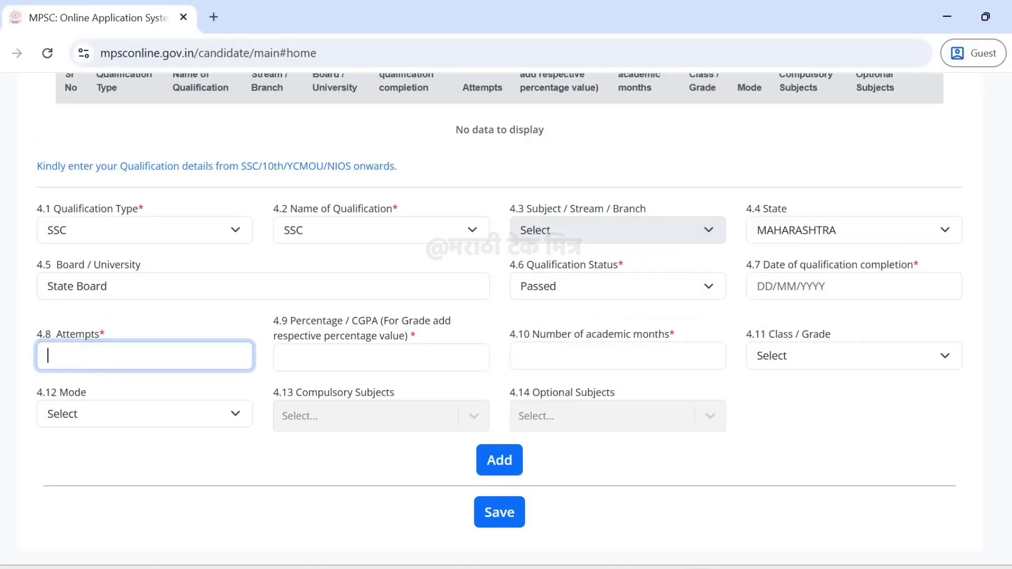
type("1")
left_click(139, 326)
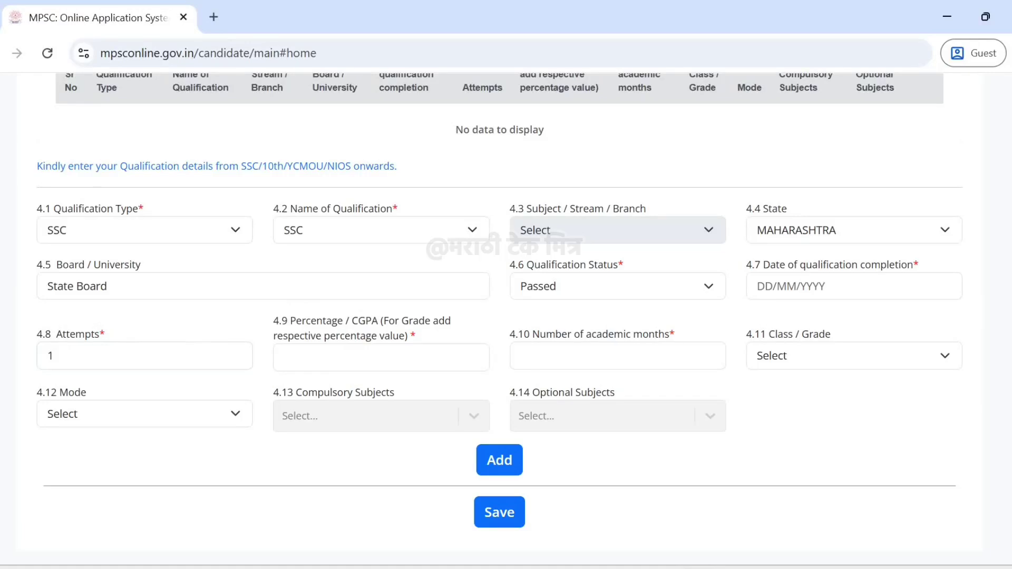
left_click(355, 355)
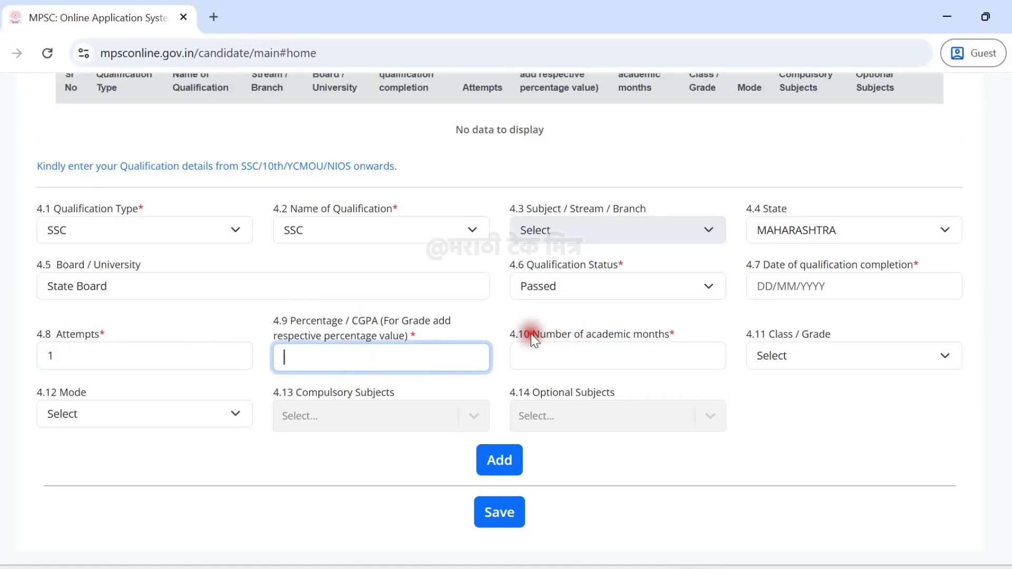
left_click_drag(531, 334, 678, 333)
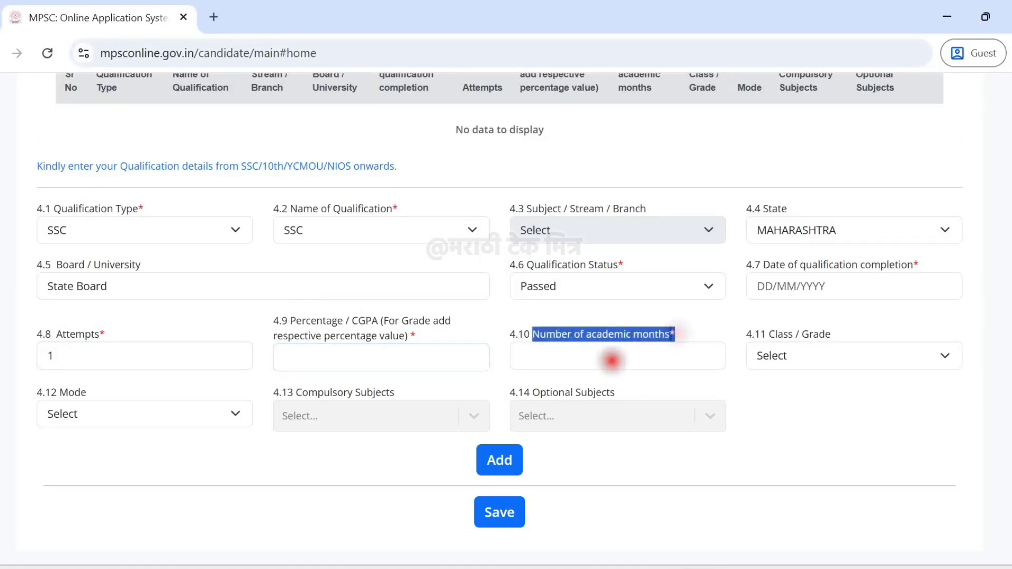
left_click(612, 361)
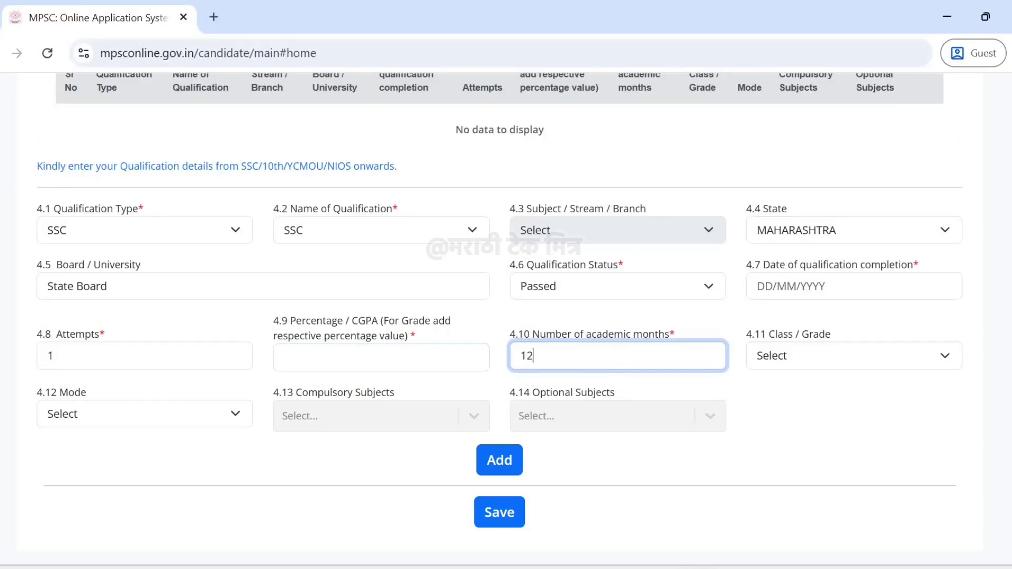
left_click(840, 409)
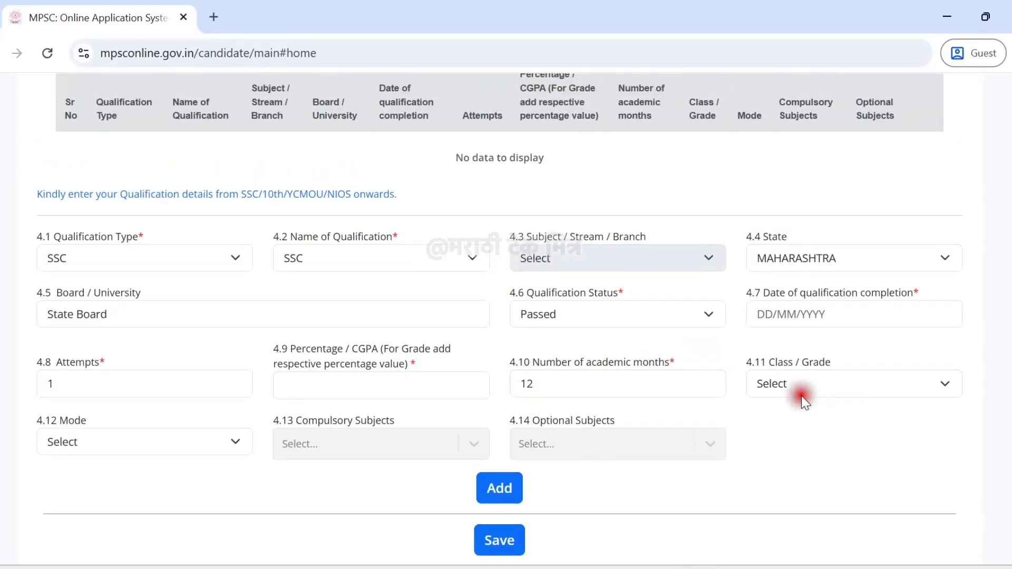
Choose First Class with Distinction and Traditional / Regular mode, then add the SSC row.
left_click(799, 390)
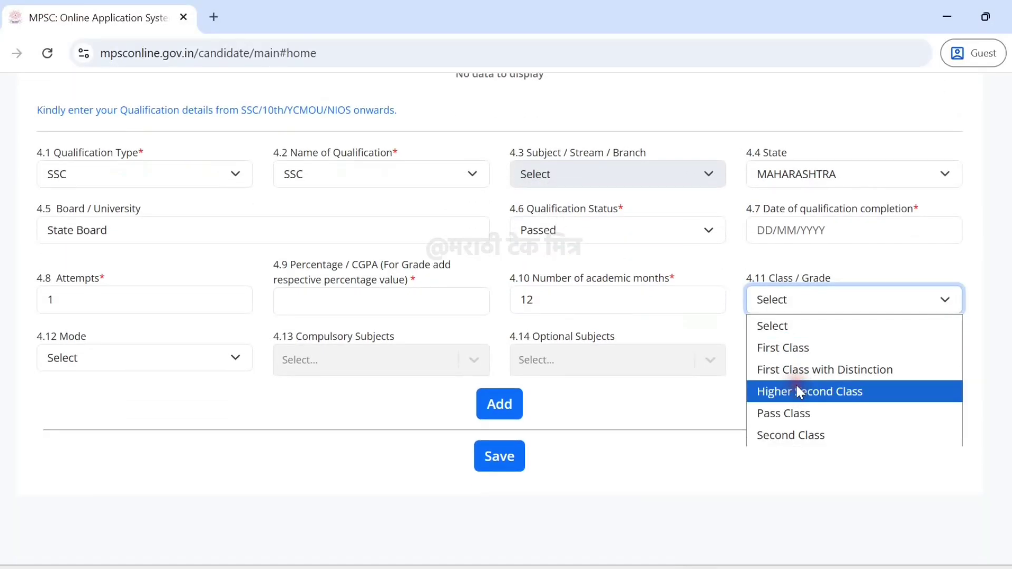
left_click(784, 301)
left_click(843, 359)
left_click(793, 302)
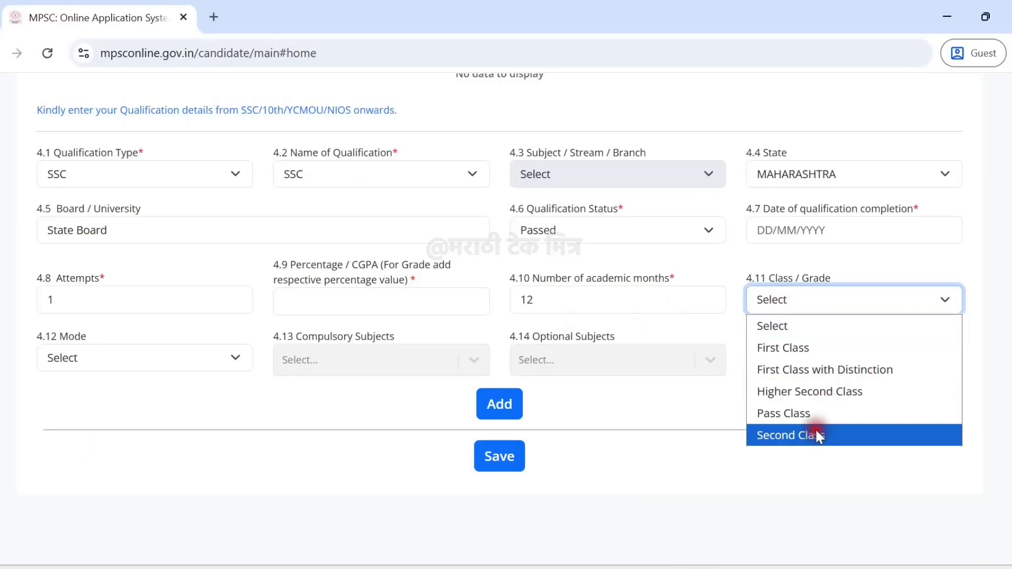
left_click(131, 353)
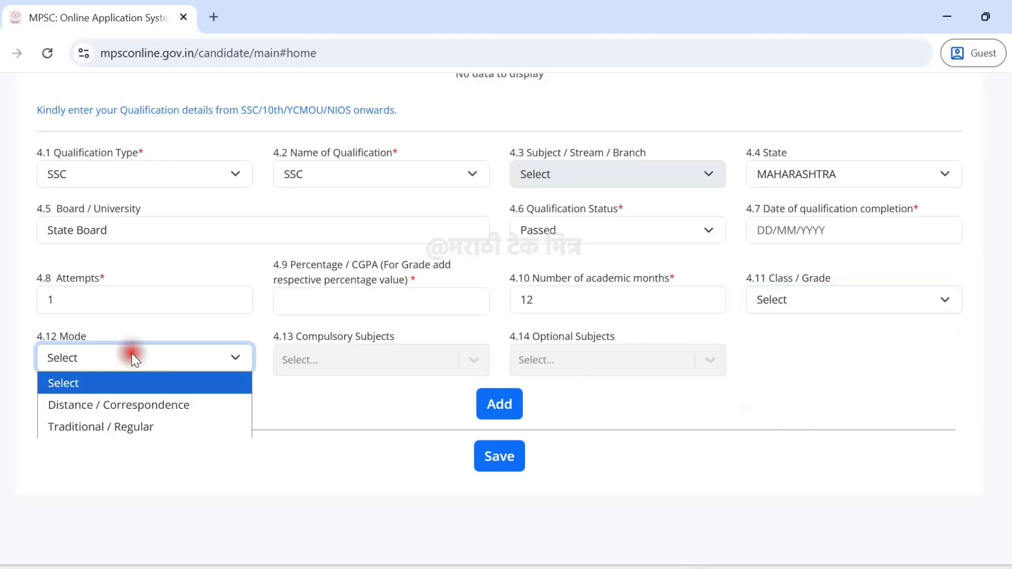
left_click(130, 431)
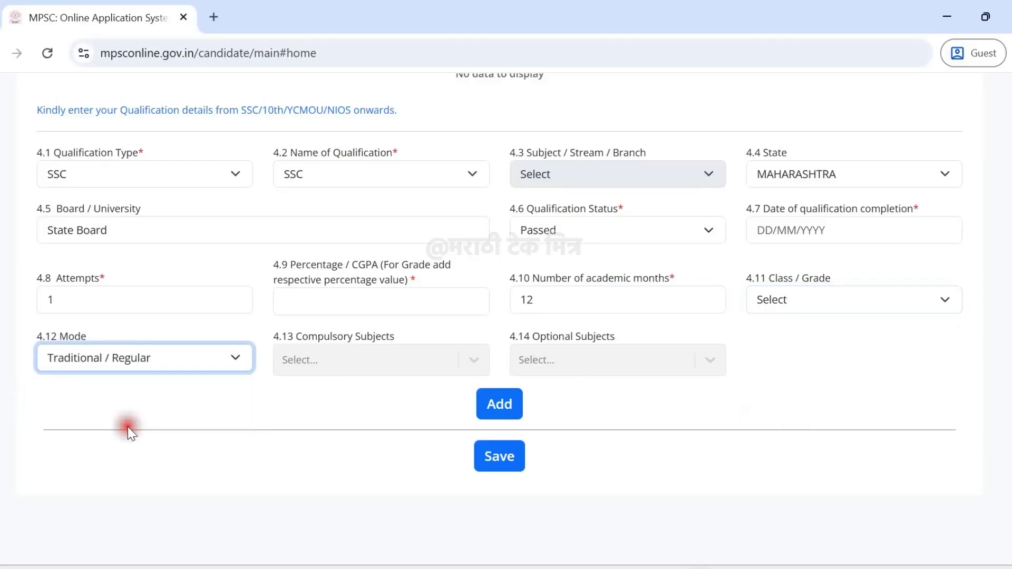
left_click(502, 410)
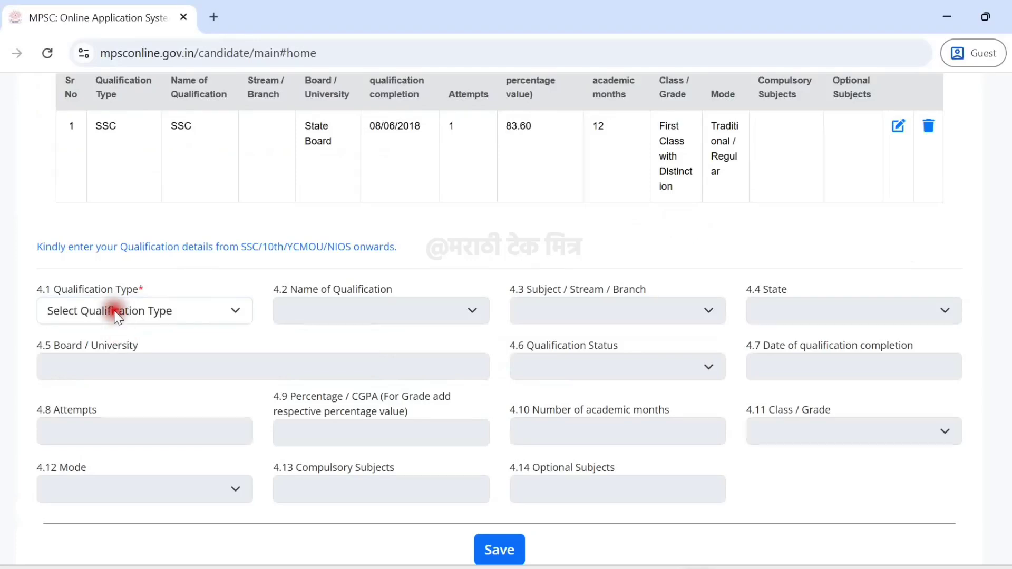
Start an HSC qualification entry with the state set to MAHARASHTRA.
left_click(115, 312)
left_click(68, 77)
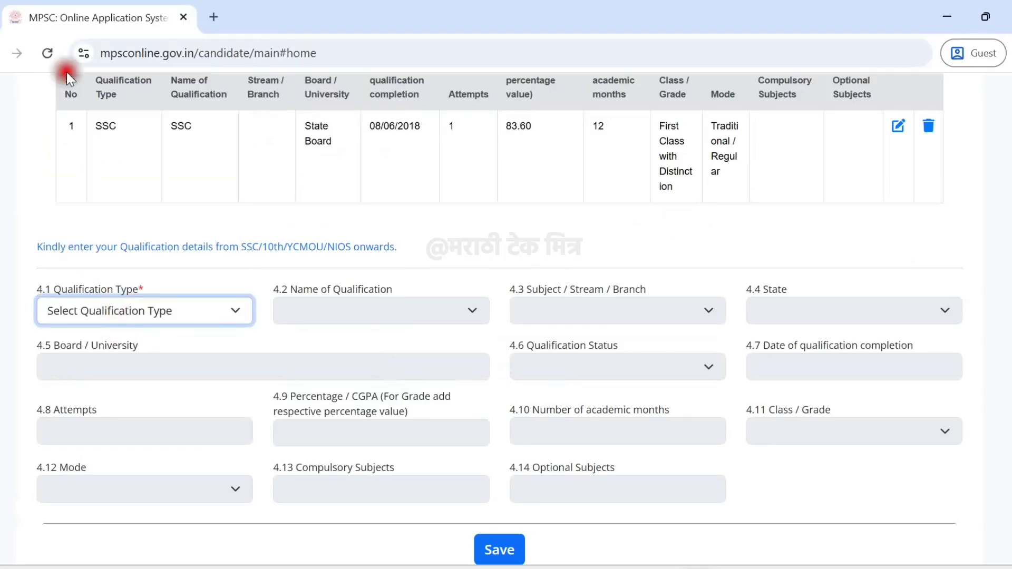
left_click(343, 313)
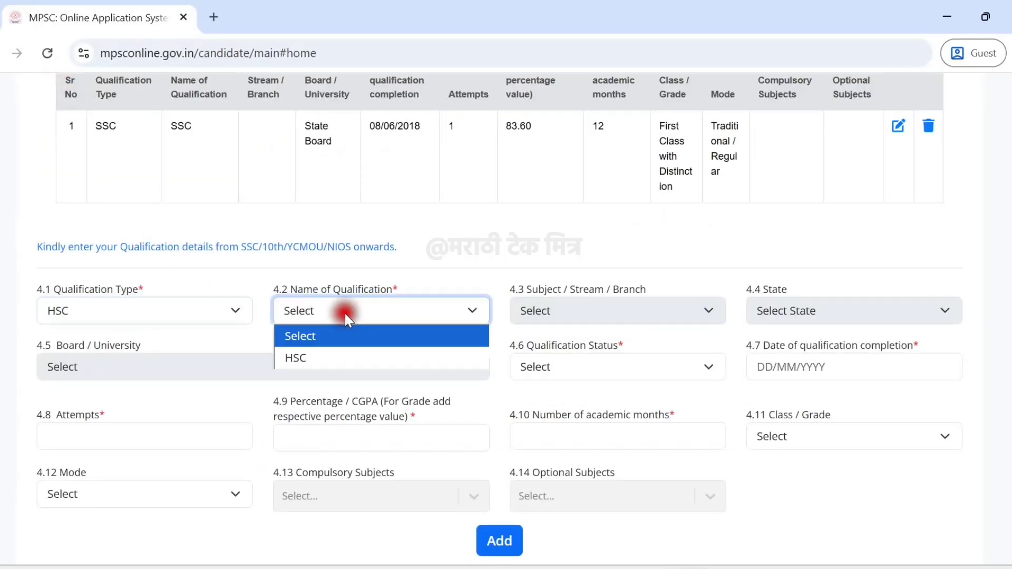
left_click(336, 357)
left_click(583, 309)
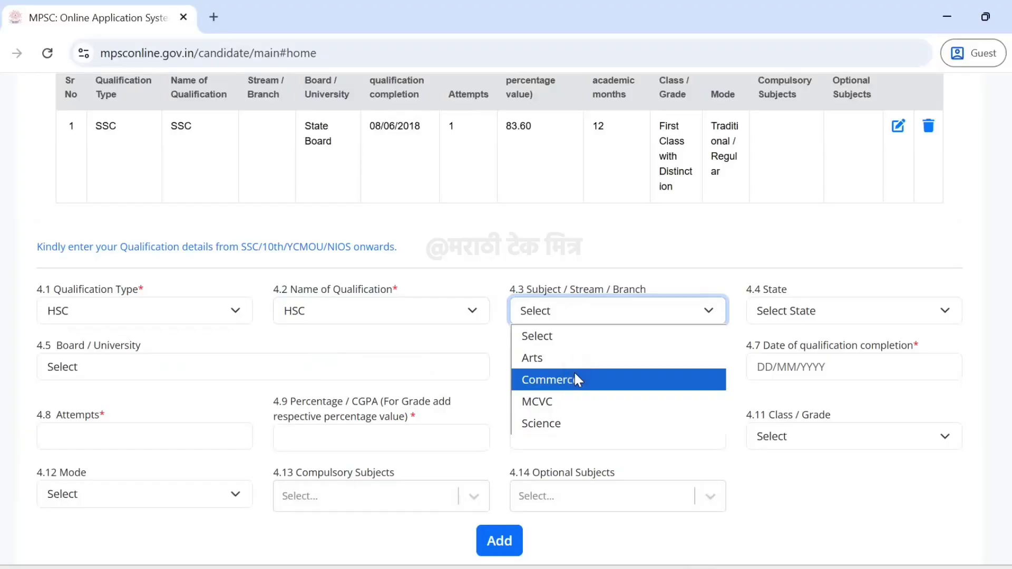
left_click(757, 311)
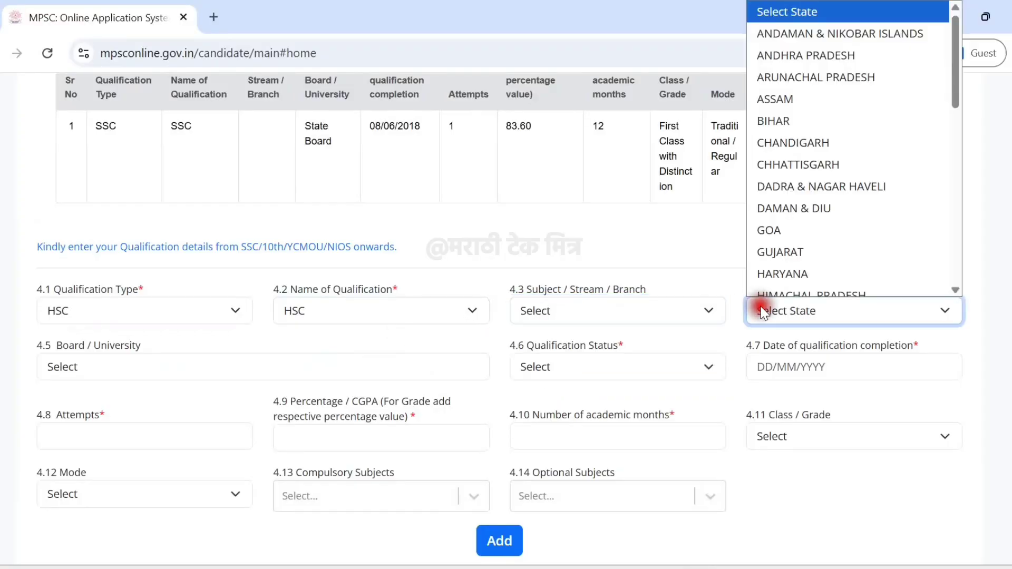
key("m")
key("m")
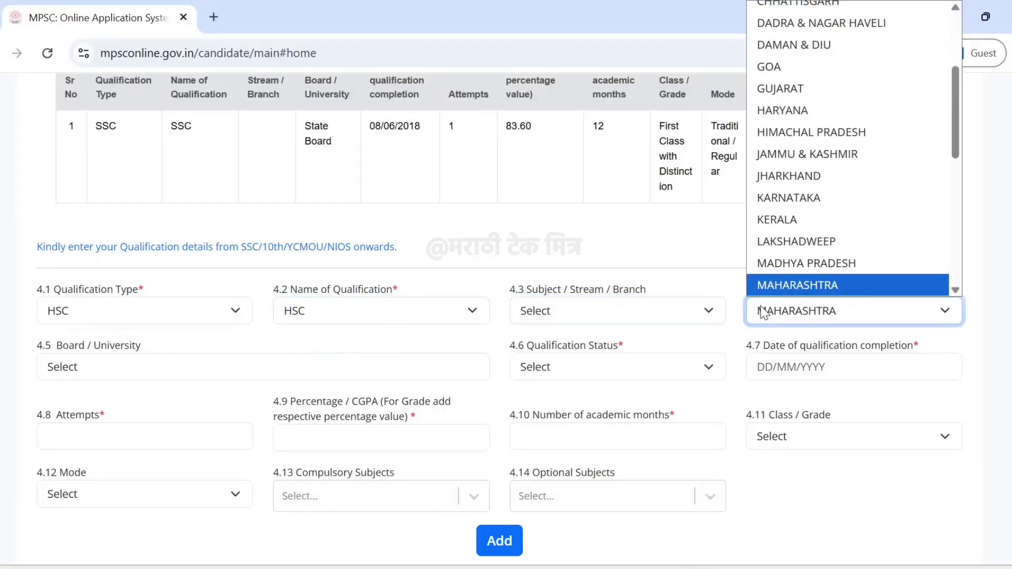
key("Return")
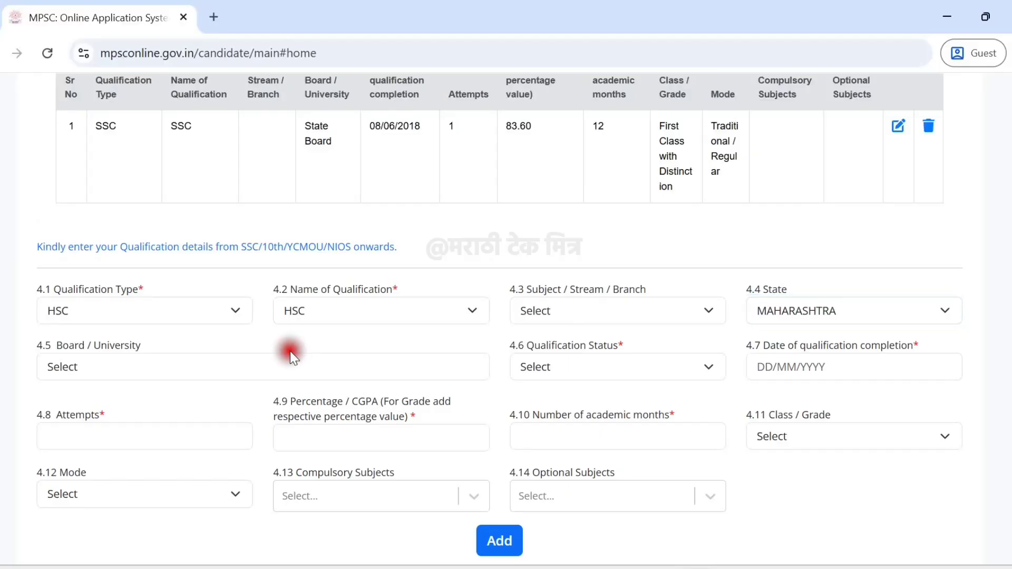
Set the HSC board to State Board, status Passed, with 1 attempt.
left_click(260, 365)
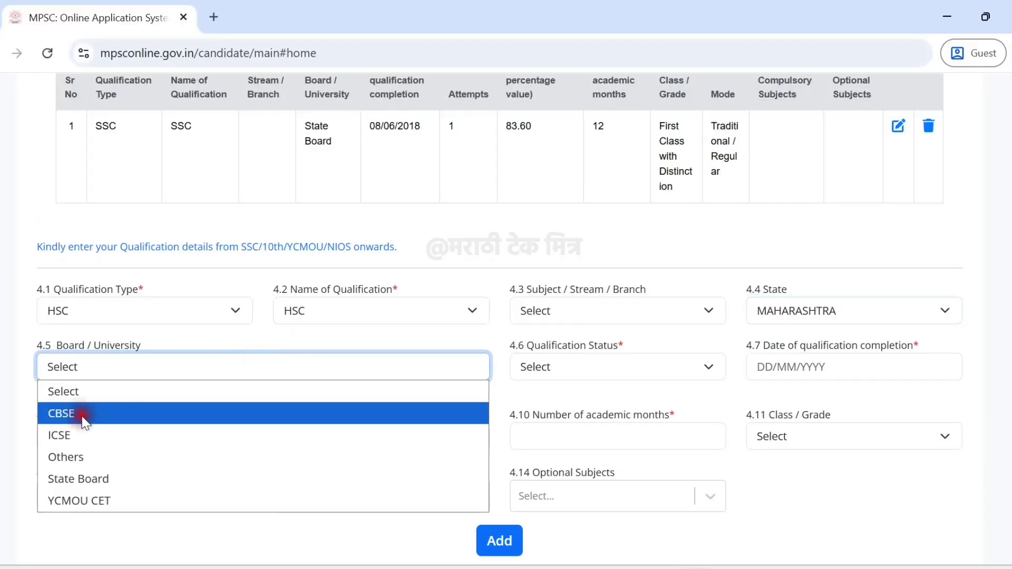
left_click(93, 478)
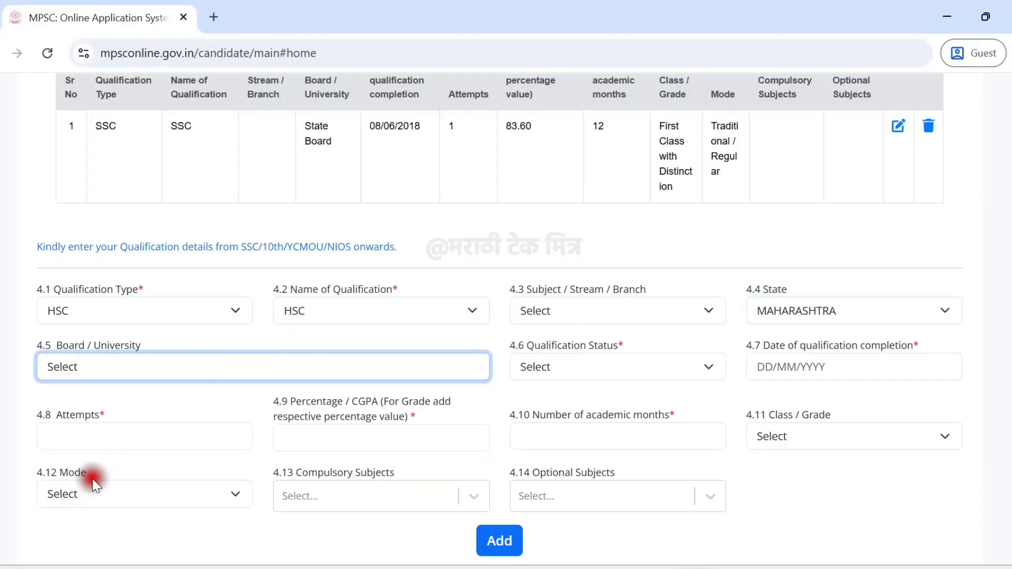
left_click(606, 368)
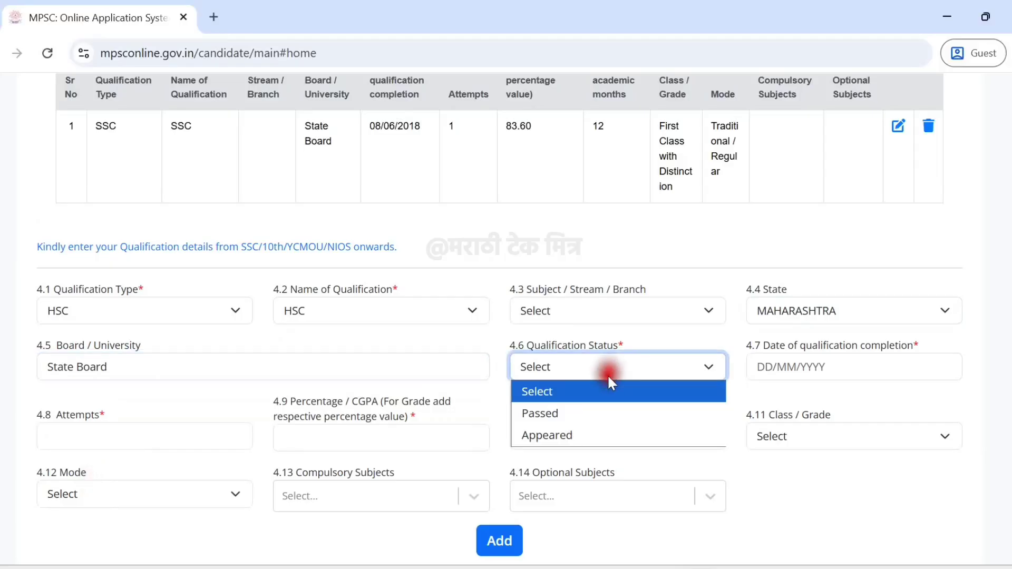
left_click(597, 413)
left_click_drag(924, 354, 773, 349)
left_click(766, 348)
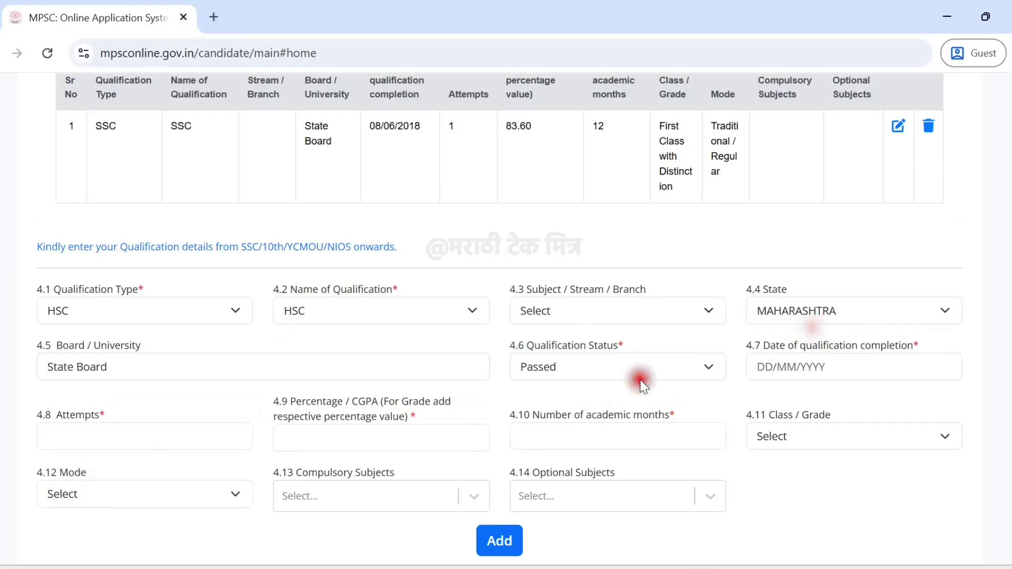
left_click(72, 434)
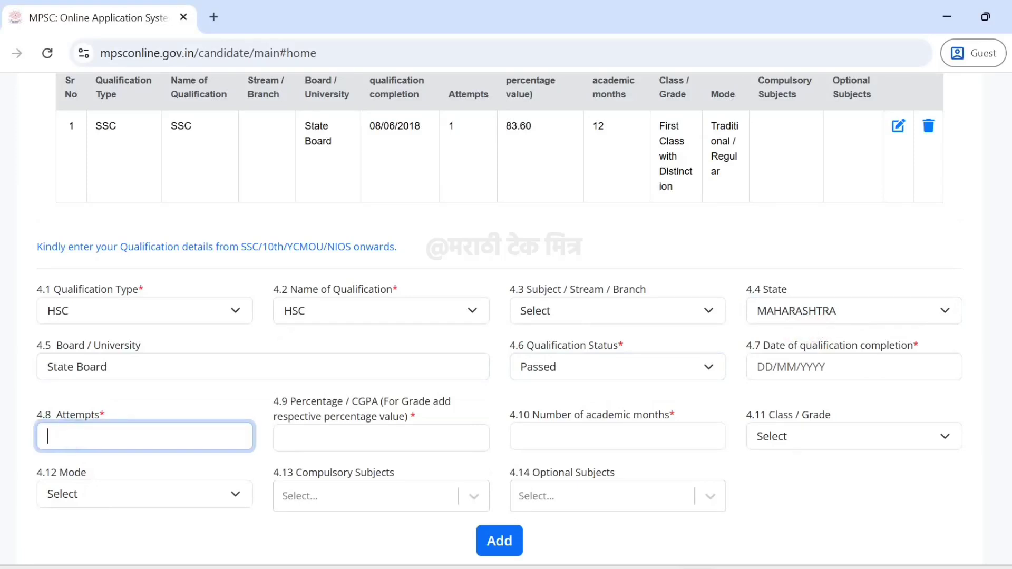
type("1")
left_click(154, 399)
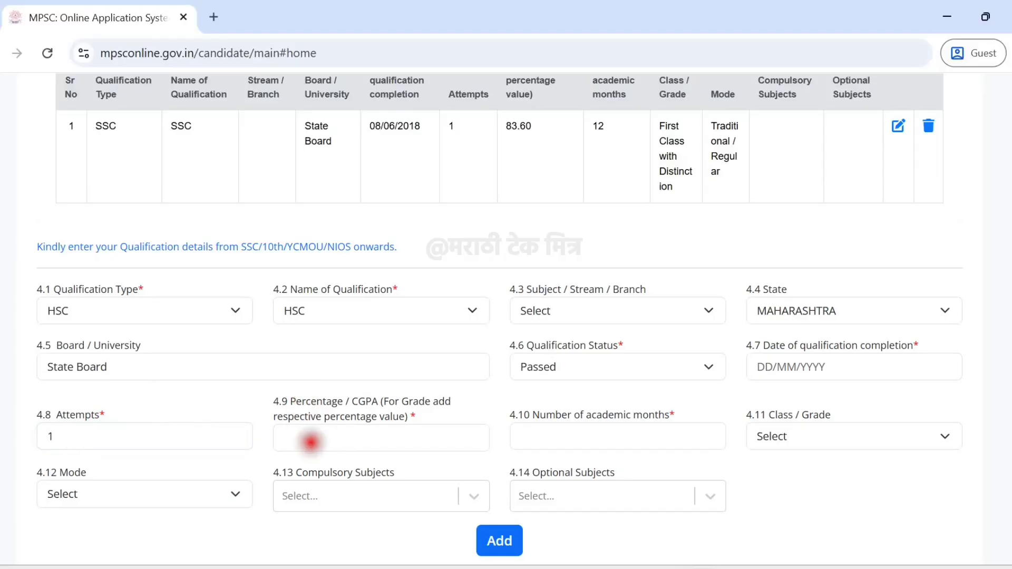
Enter 12 academic months and choose Traditional / Regular as the HSC mode.
left_click(311, 442)
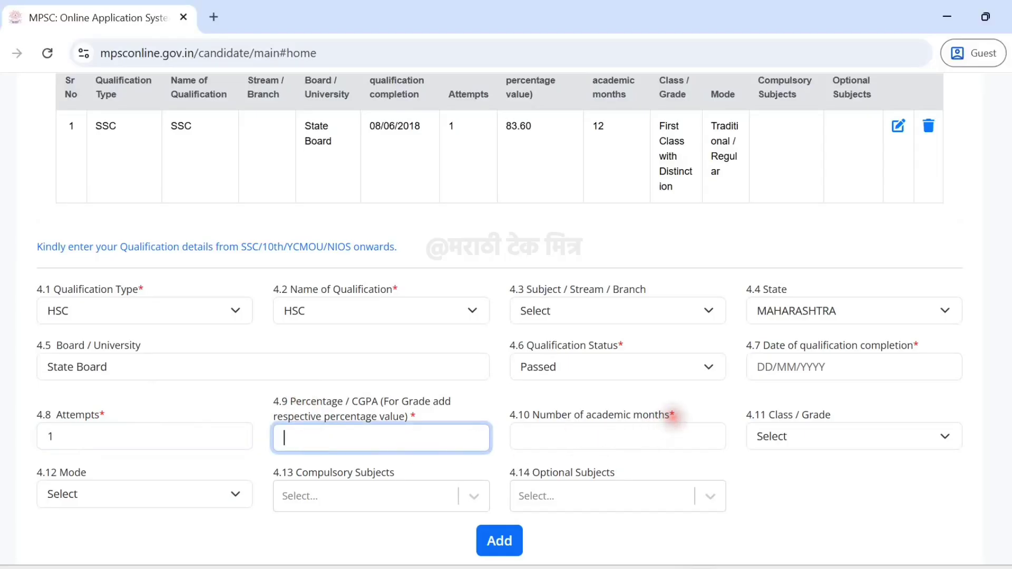
left_click_drag(675, 416, 541, 435)
left_click(540, 435)
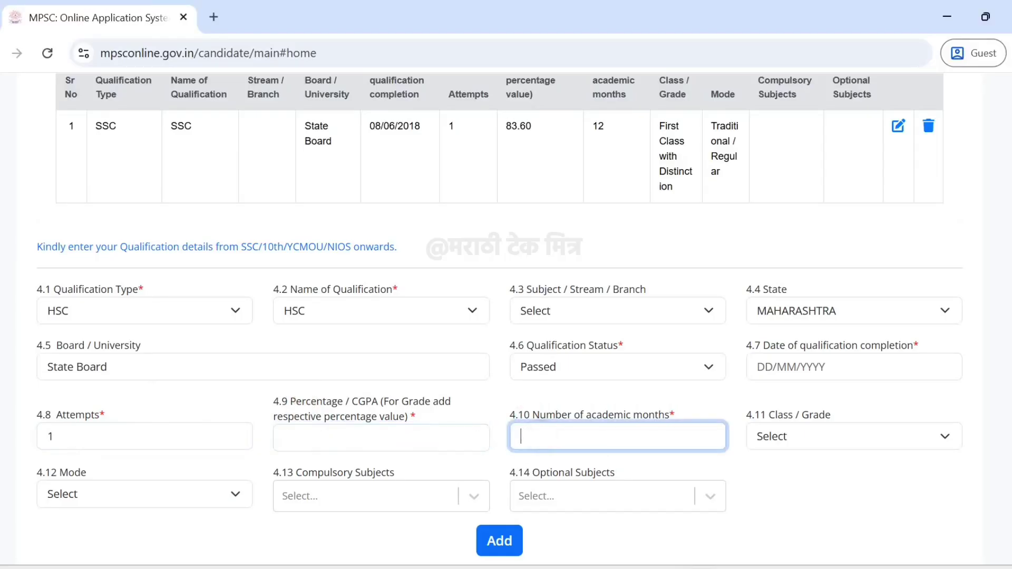
left_click(784, 467)
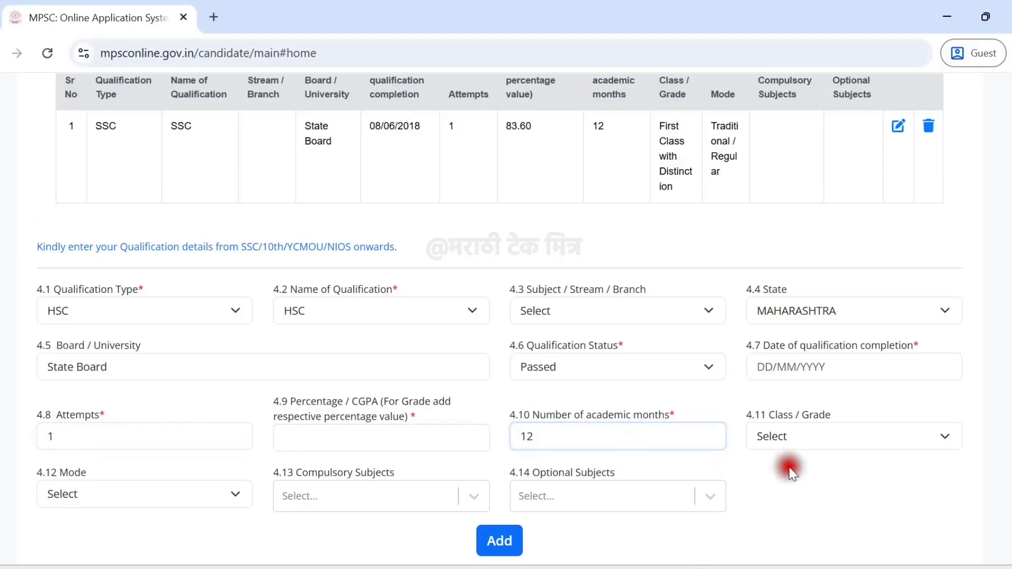
left_click(108, 490)
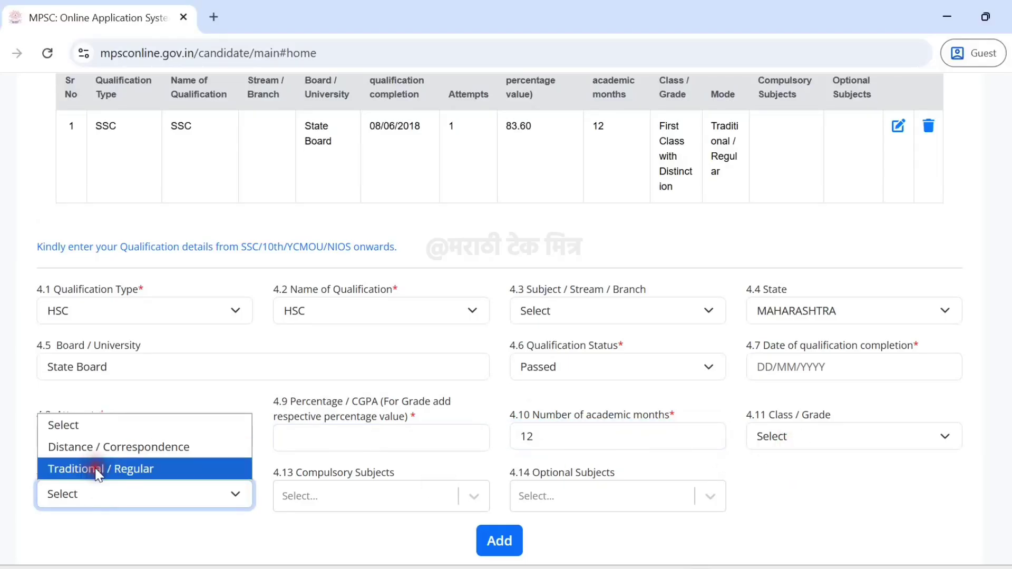
left_click(99, 467)
left_click(335, 498)
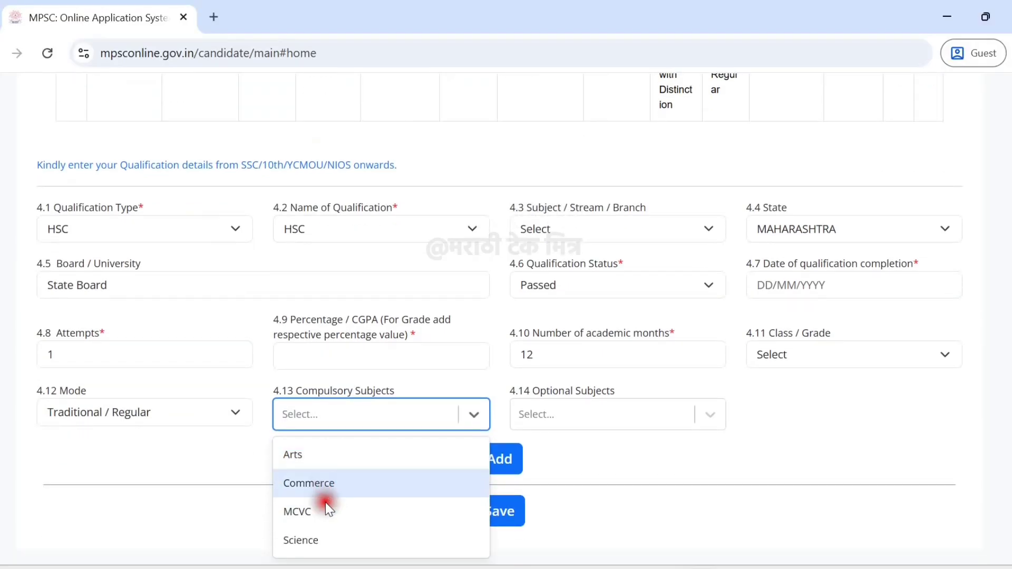
left_click(578, 460)
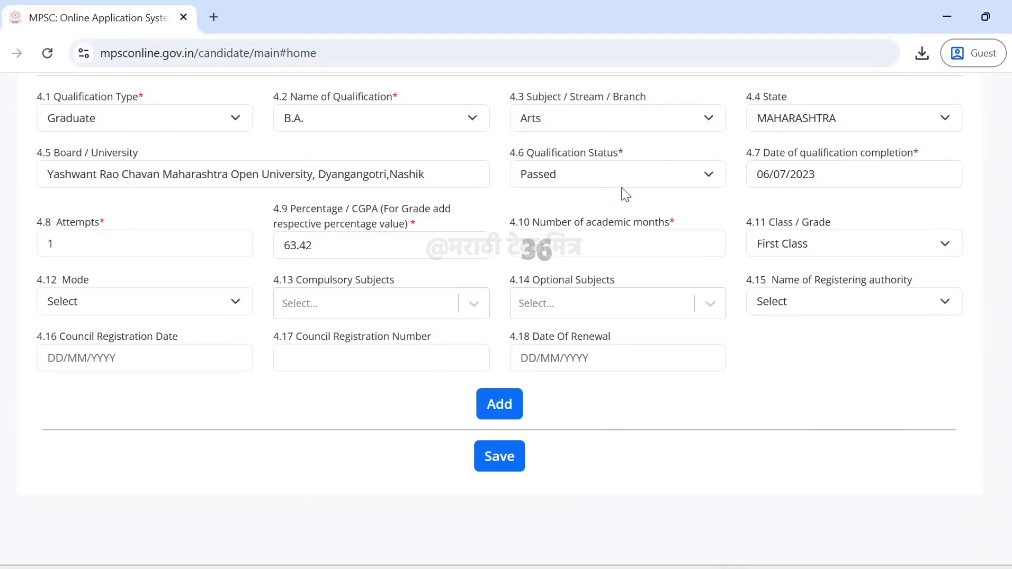
Add Graduate B.A. Arts as row 3 after SSC and HSC, then save the qualifications.
left_click(499, 457)
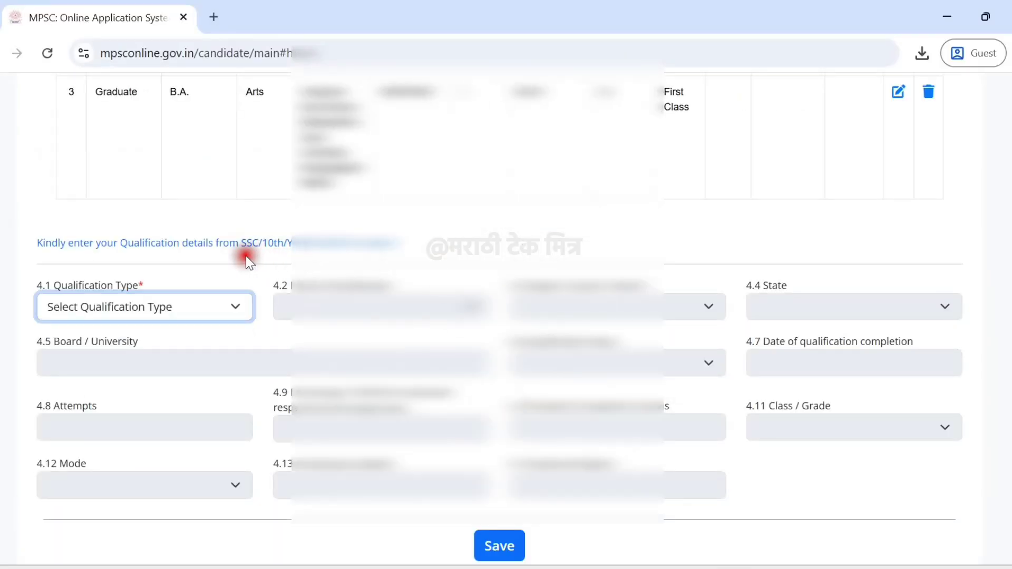
scroll(271, 247, "up", 5)
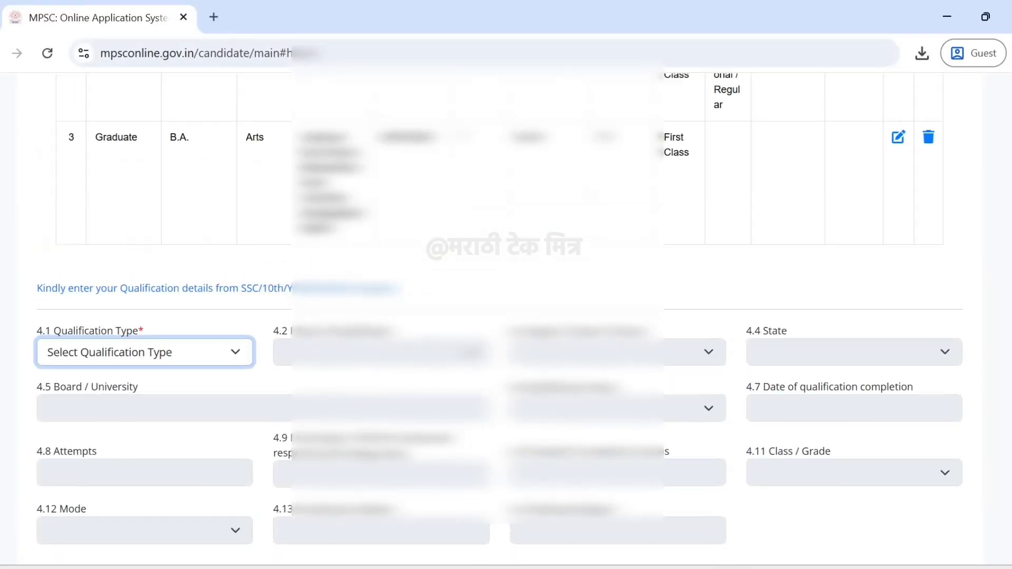
left_click_drag(96, 170, 141, 173)
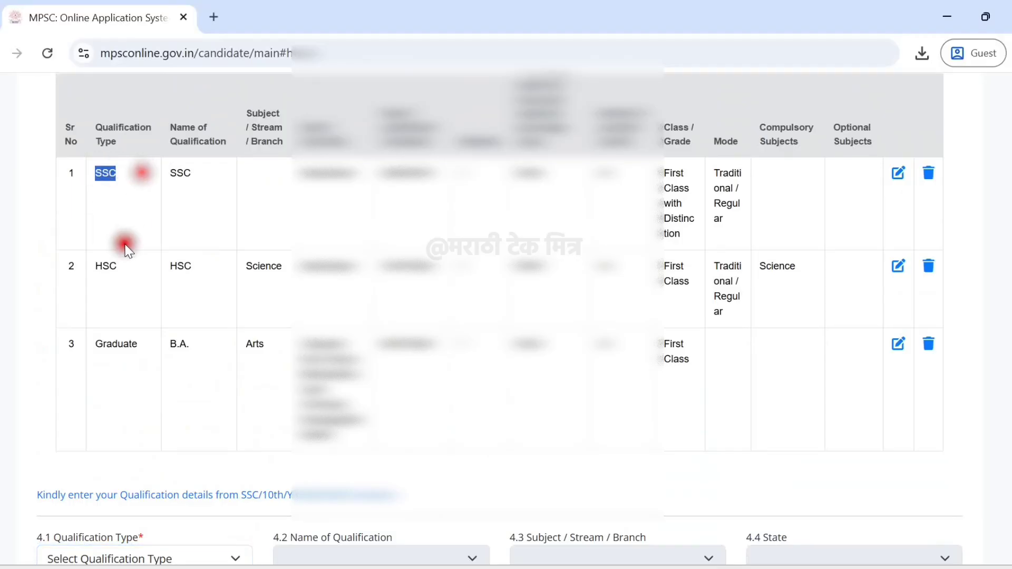
left_click_drag(125, 264, 94, 262)
left_click_drag(147, 340, 93, 342)
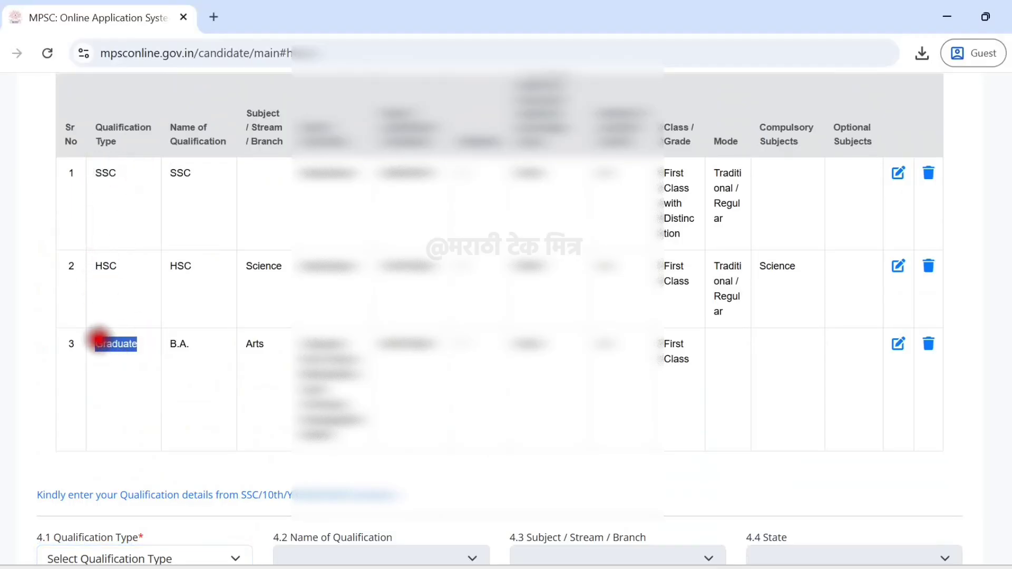
left_click(125, 318)
scroll(125, 320, "down", 7)
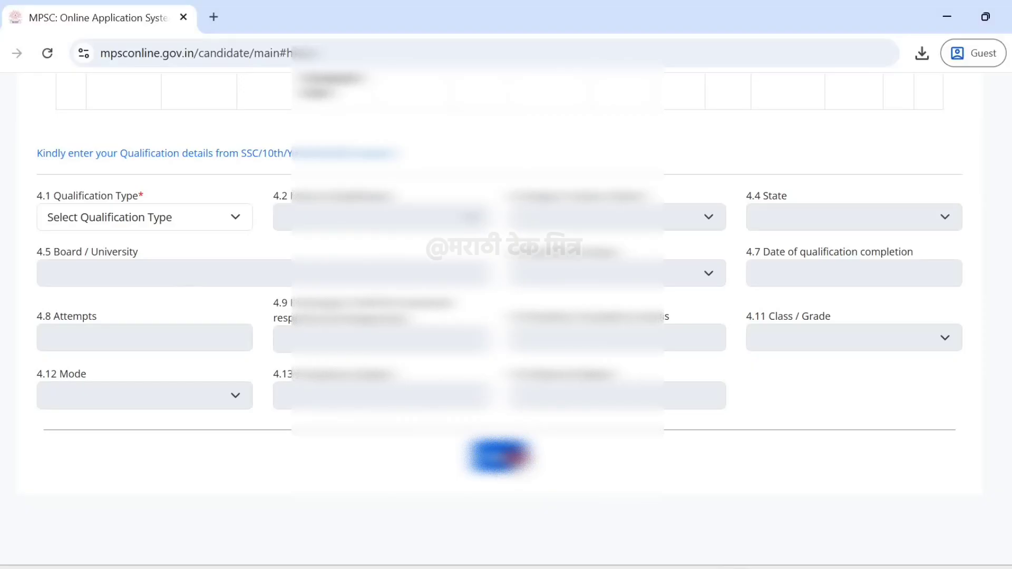
left_click(514, 458)
Confirm the qualification save and move to Step 5 Experience Information.
left_click(661, 242)
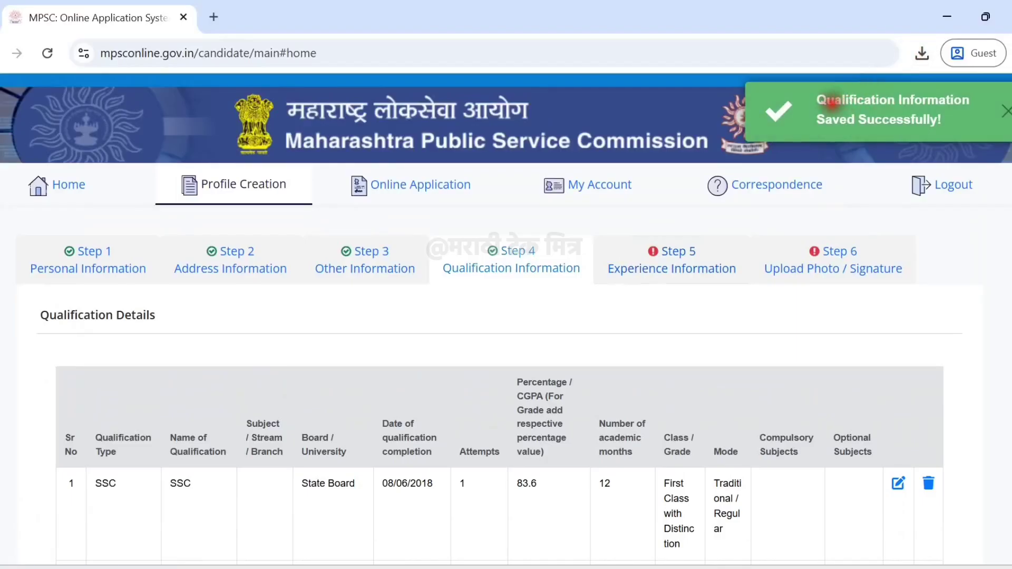
left_click(627, 251)
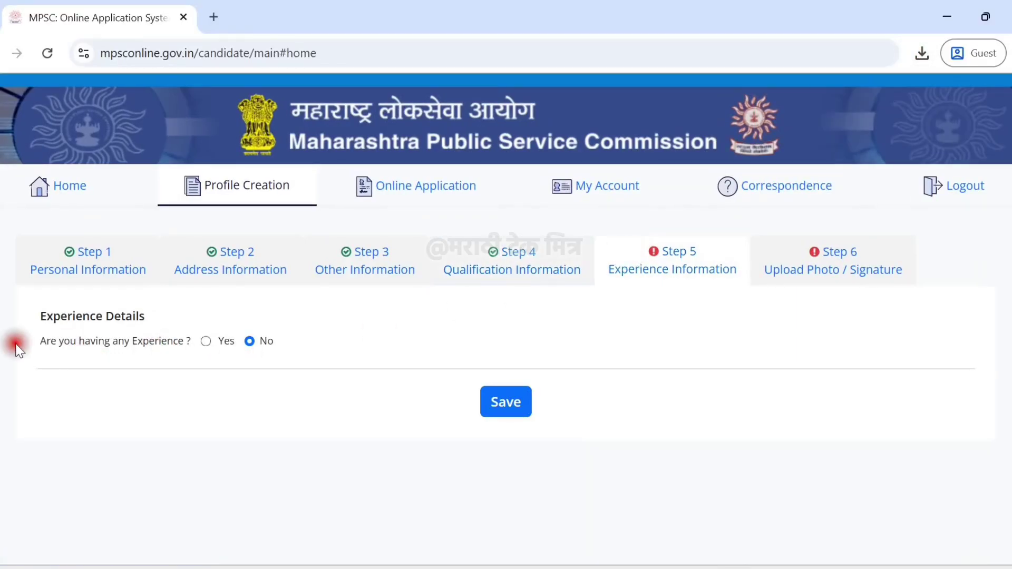
Answer No to 'Are you having any Experience?' and save the experience details.
left_click_drag(37, 348, 207, 346)
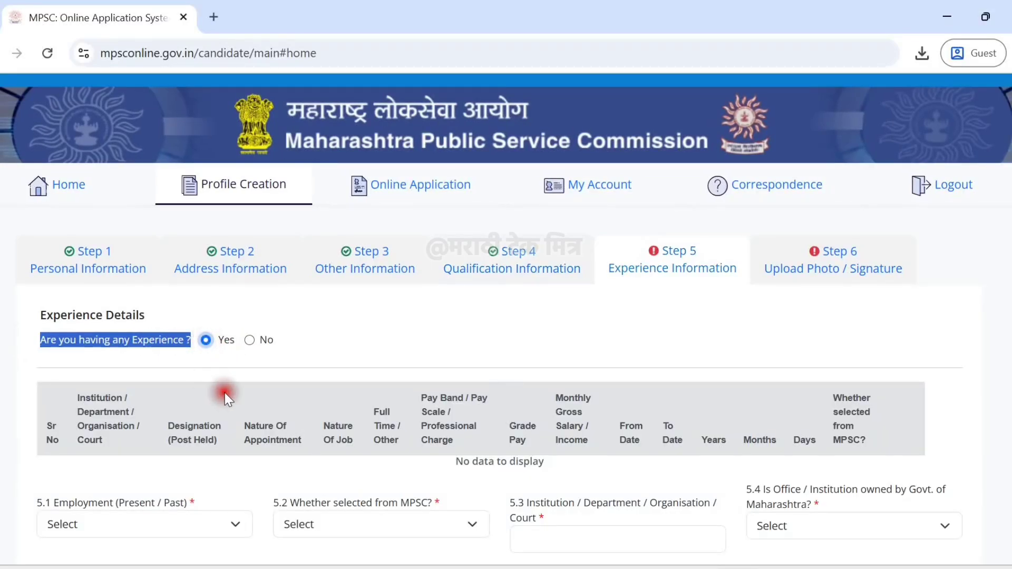
scroll(225, 392, "down", 5)
scroll(99, 413, "down", 1)
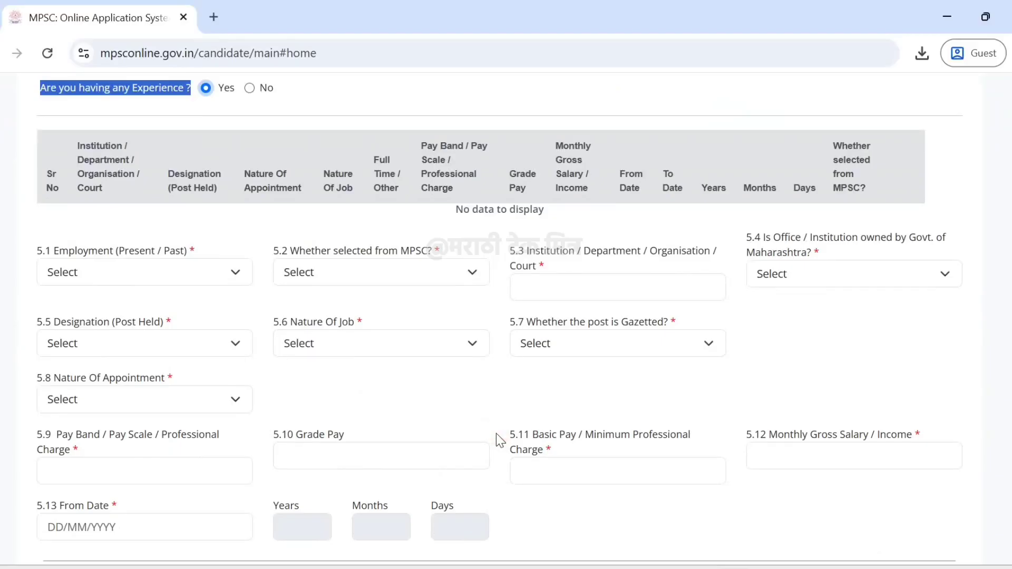
scroll(496, 434, "down", 2)
scroll(496, 433, "up", 5)
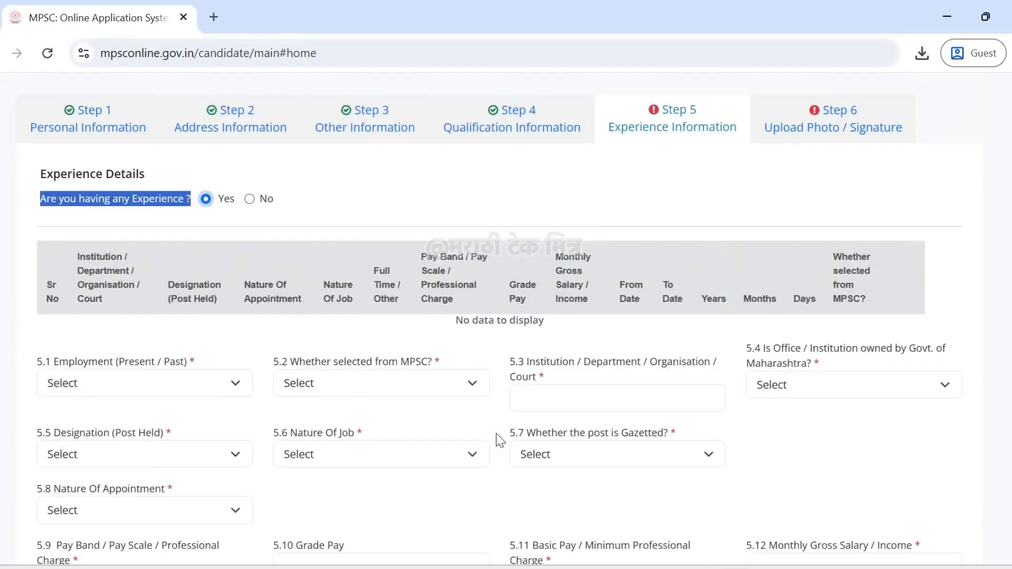
left_click(288, 252)
left_click(251, 208)
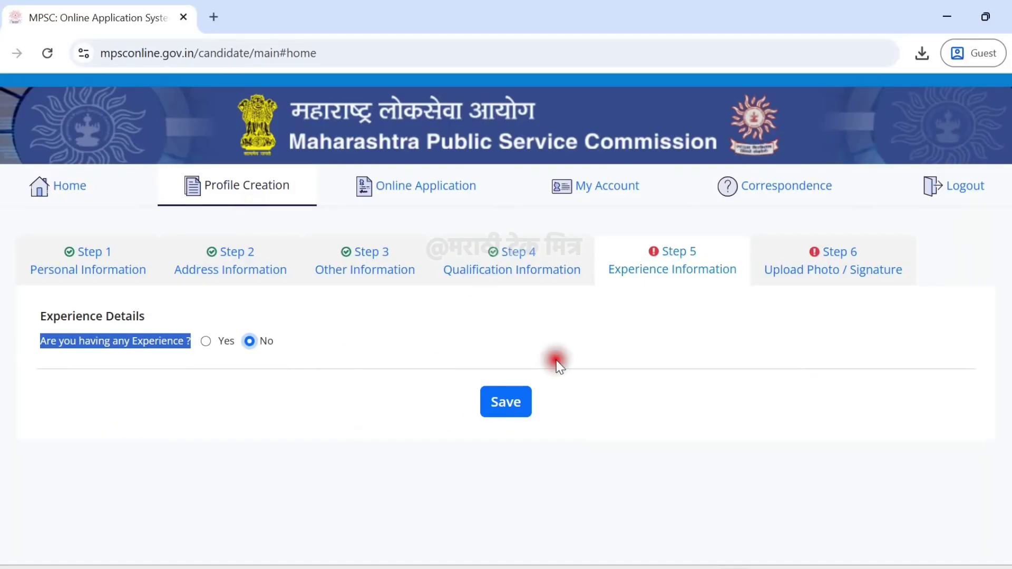
left_click(505, 409)
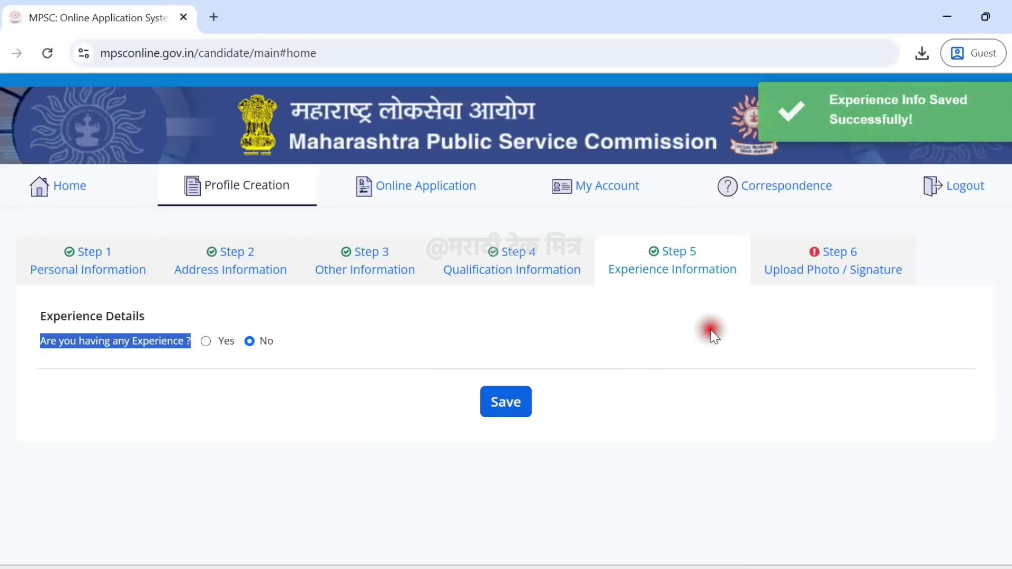
Open Step 6 Photo/Signature Upload and review the special-character and 50kb photo size rules.
left_click(794, 285)
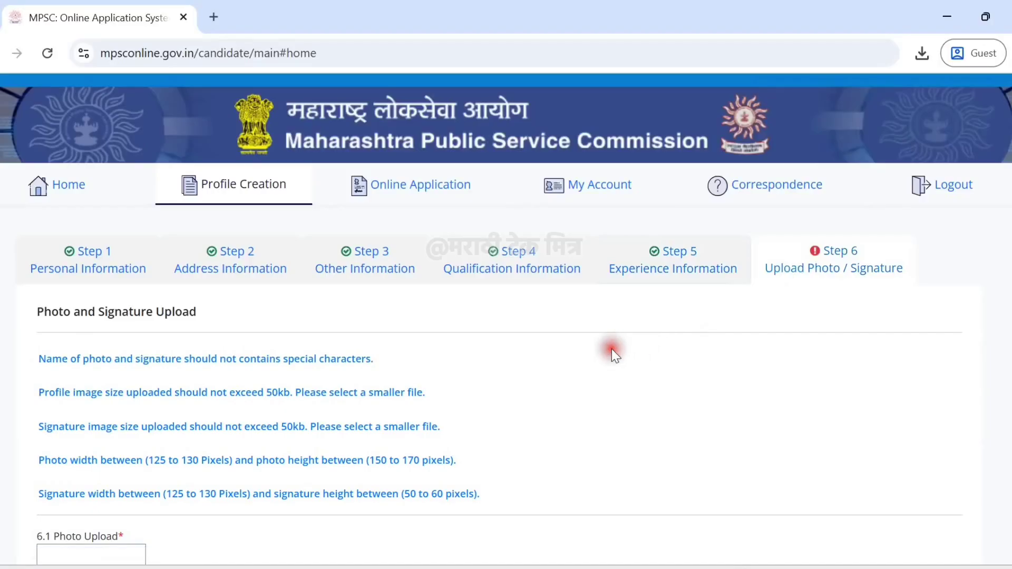
scroll(613, 342, "down", 2)
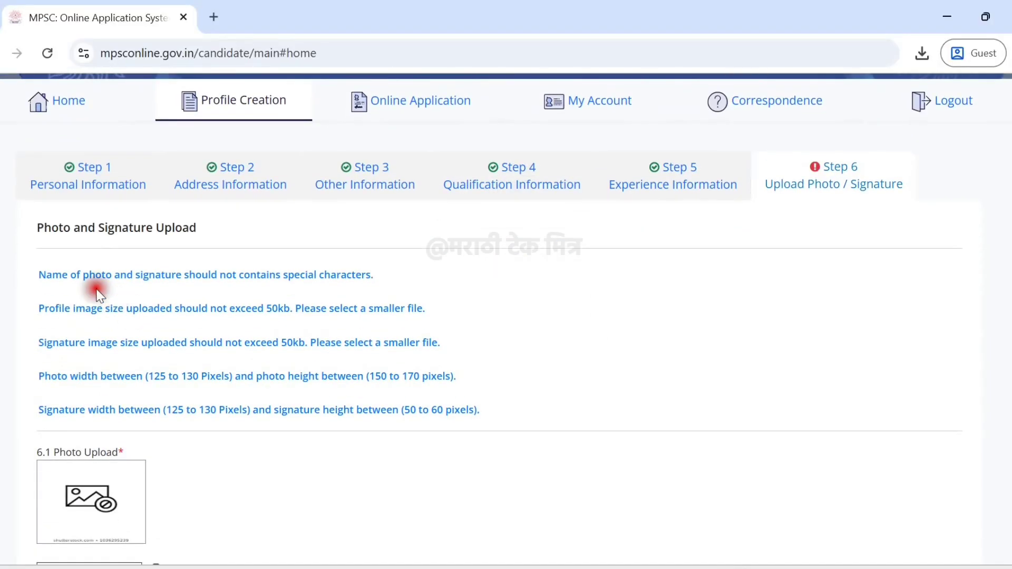
left_click_drag(43, 273, 374, 274)
left_click(377, 275)
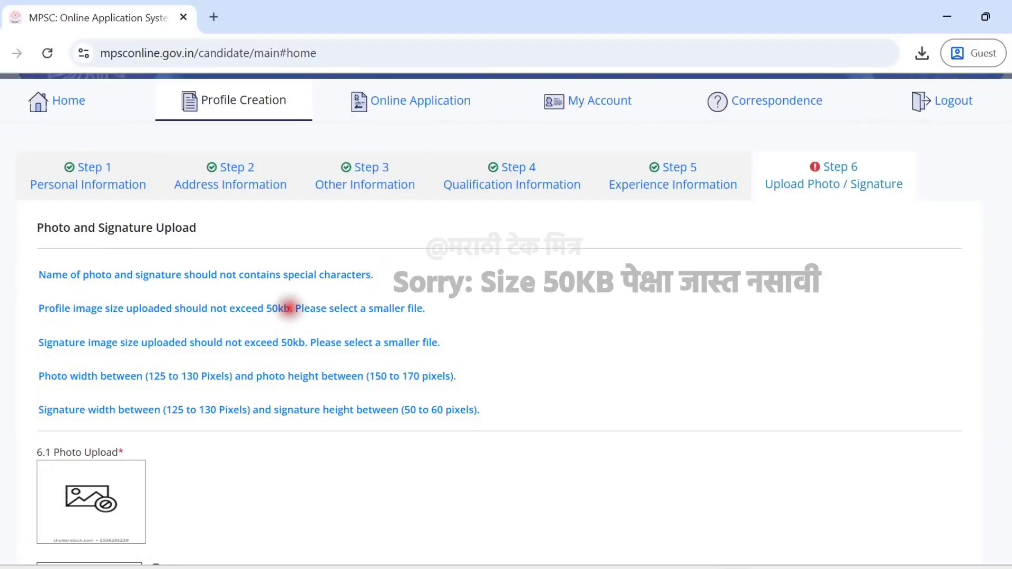
left_click_drag(290, 308, 270, 311)
left_click(351, 324)
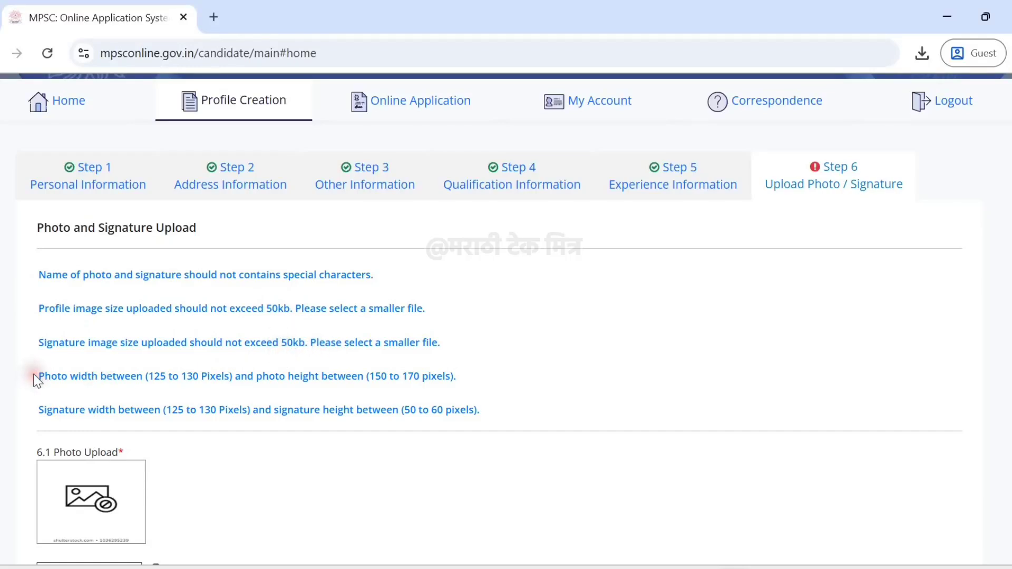
Review the photo and signature pixel-dimension rules down to the empty upload boxes.
mouse_move(32, 376)
left_mouse_down()
mouse_move(350, 387)
mouse_move(459, 377)
left_mouse_up()
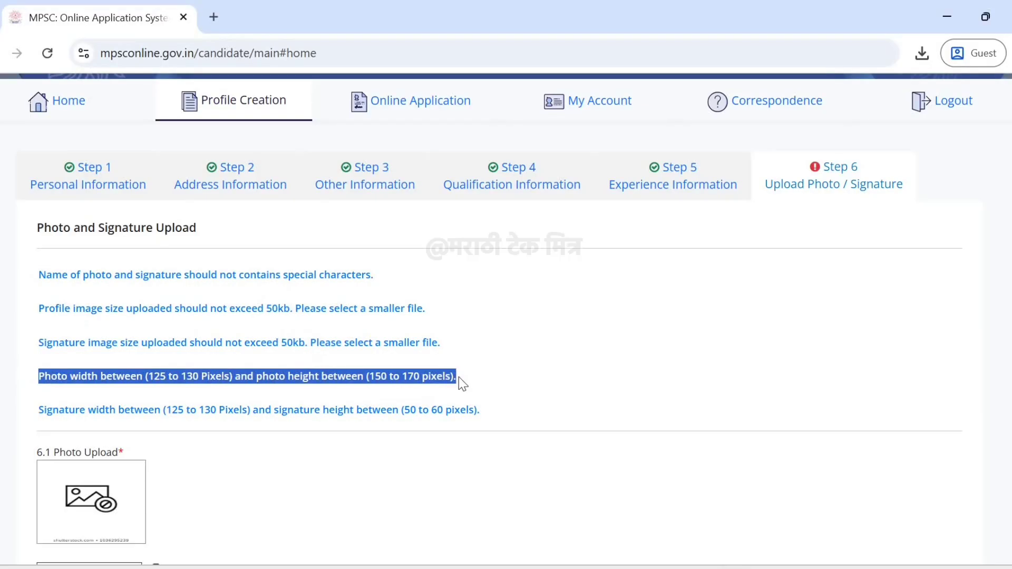
left_click(458, 379)
mouse_move(39, 409)
left_mouse_down()
mouse_move(373, 397)
mouse_move(498, 407)
left_mouse_up()
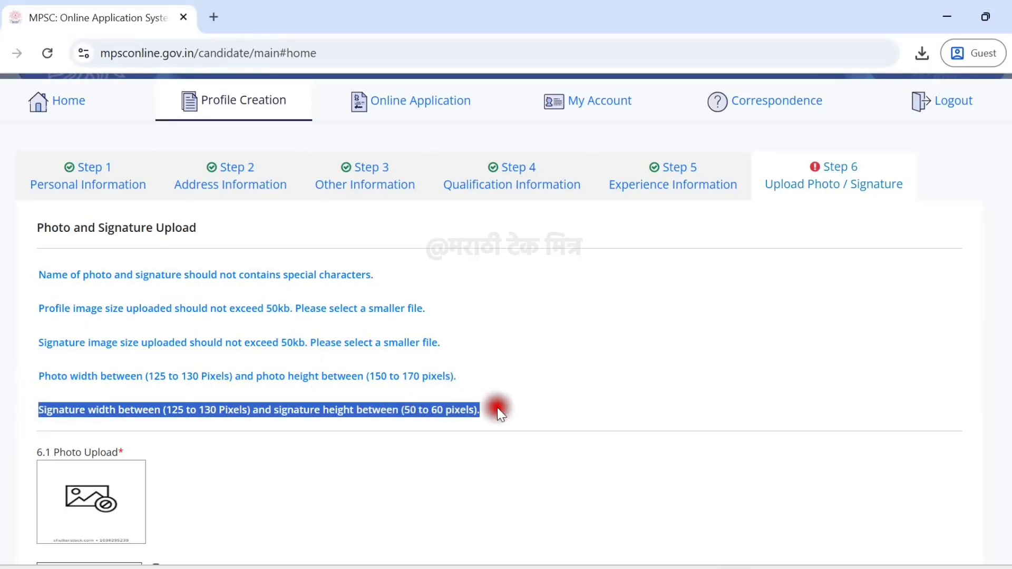
left_click(498, 407)
scroll(498, 408, "down", 1)
scroll(306, 352, "down", 3)
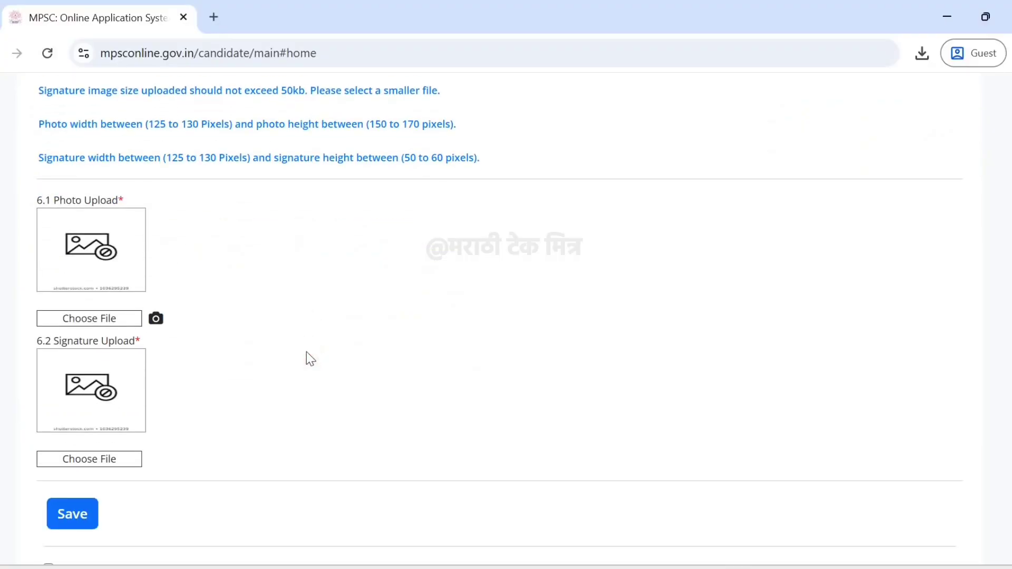
Upload the photo and signature files and save them, checking the success message.
left_click(102, 322)
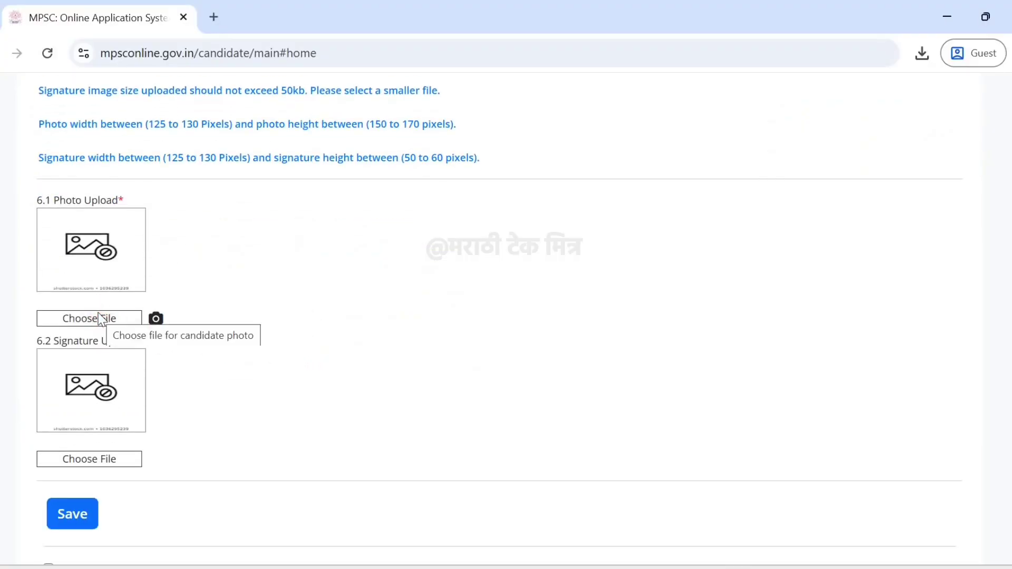
left_click(95, 513)
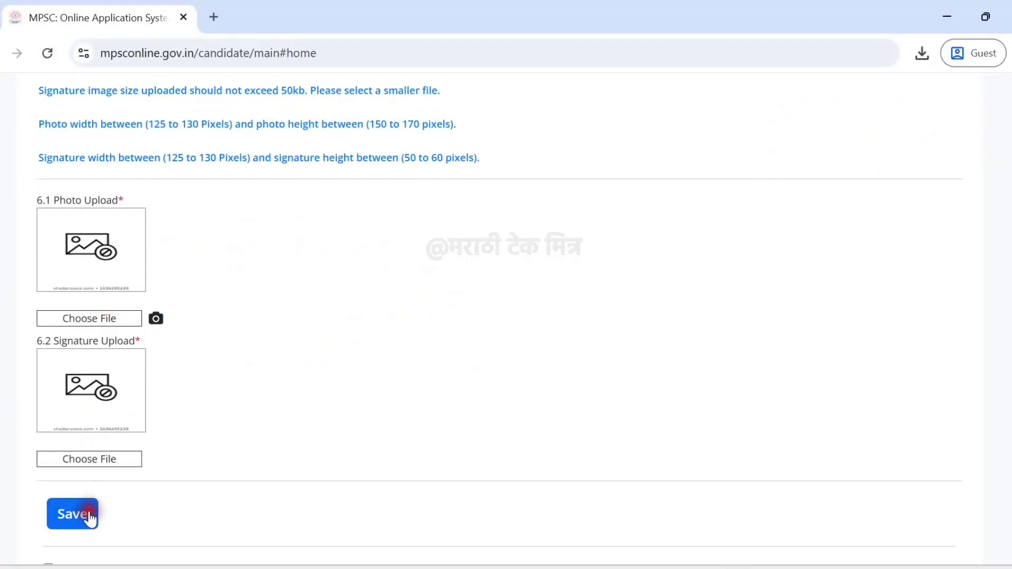
left_click(185, 507)
left_click(291, 386)
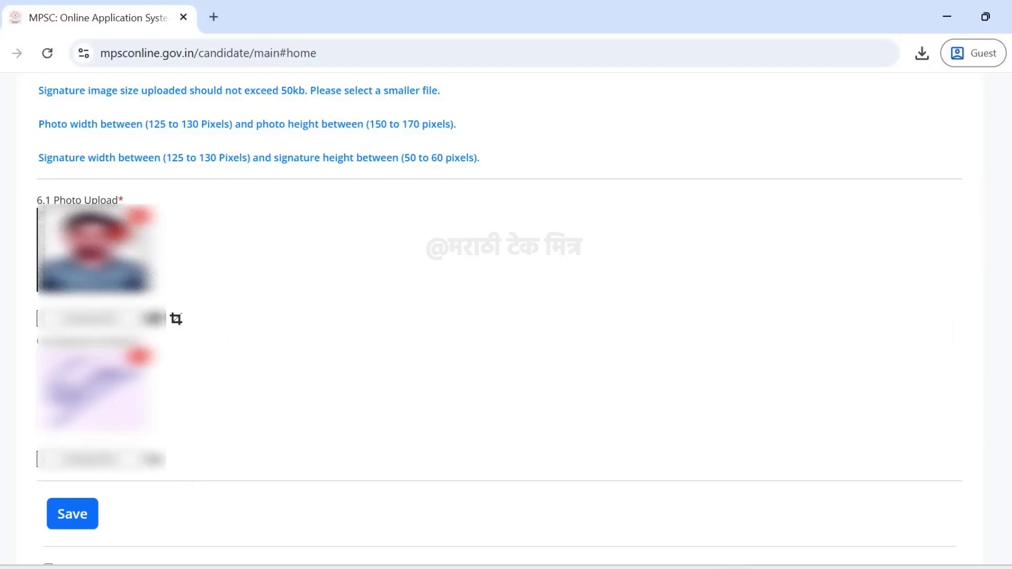
left_click(83, 516)
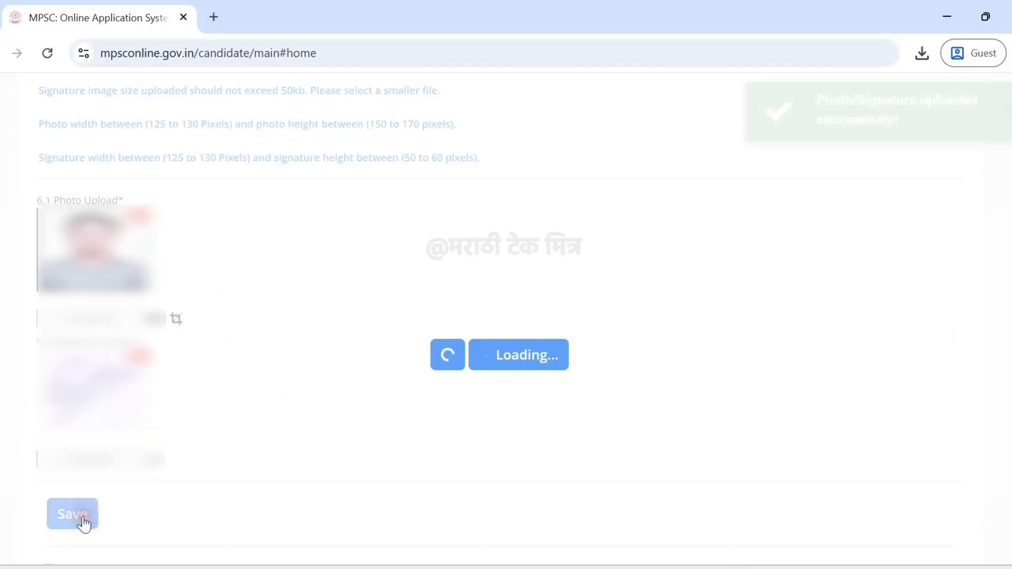
mouse_move(812, 106)
left_mouse_down()
mouse_move(844, 104)
mouse_move(911, 129)
left_mouse_up()
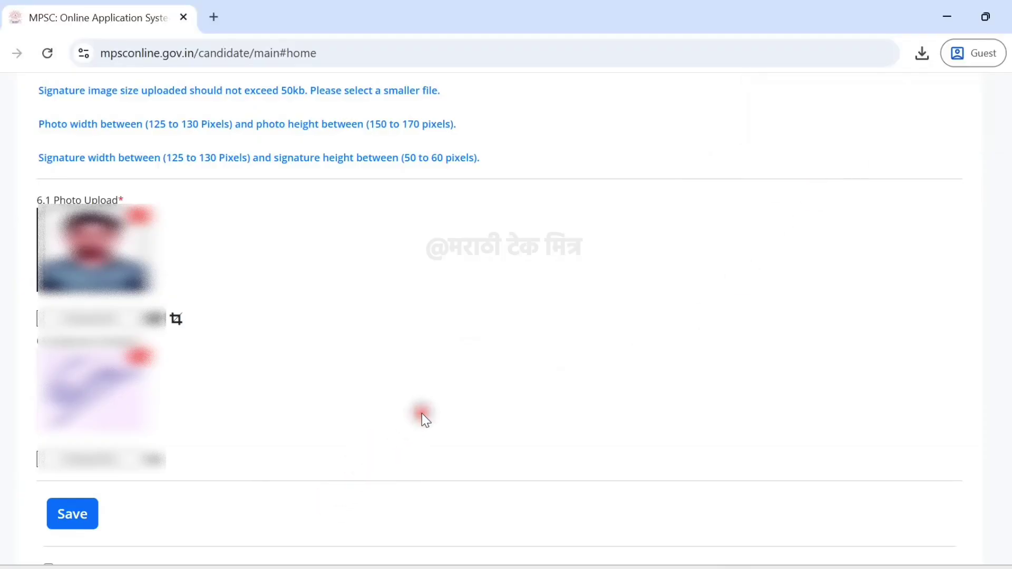
Accept the profile declaration and submit and lock the candidate profile.
scroll(421, 413, "down", 6)
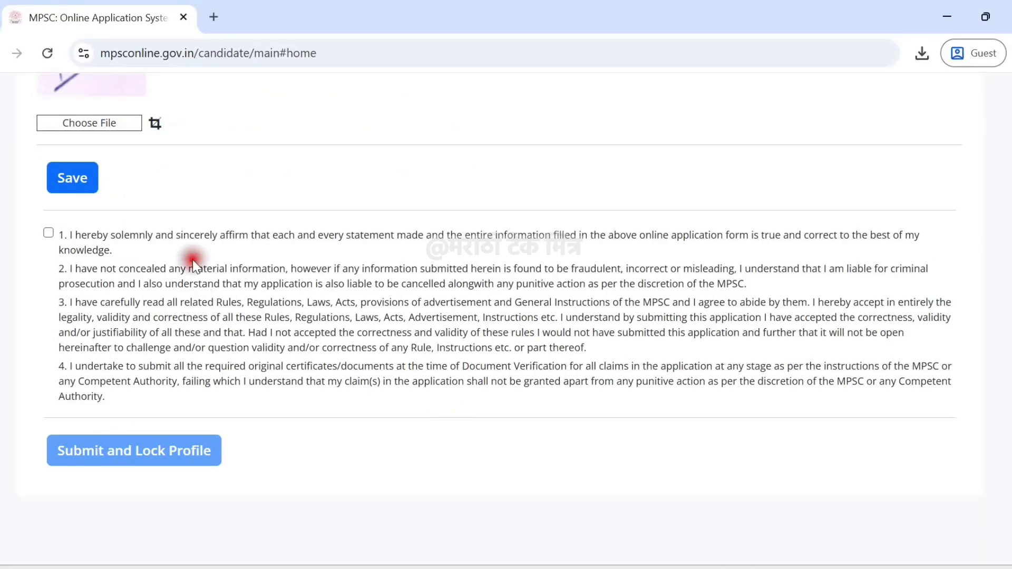
left_click(47, 232)
left_click(113, 453)
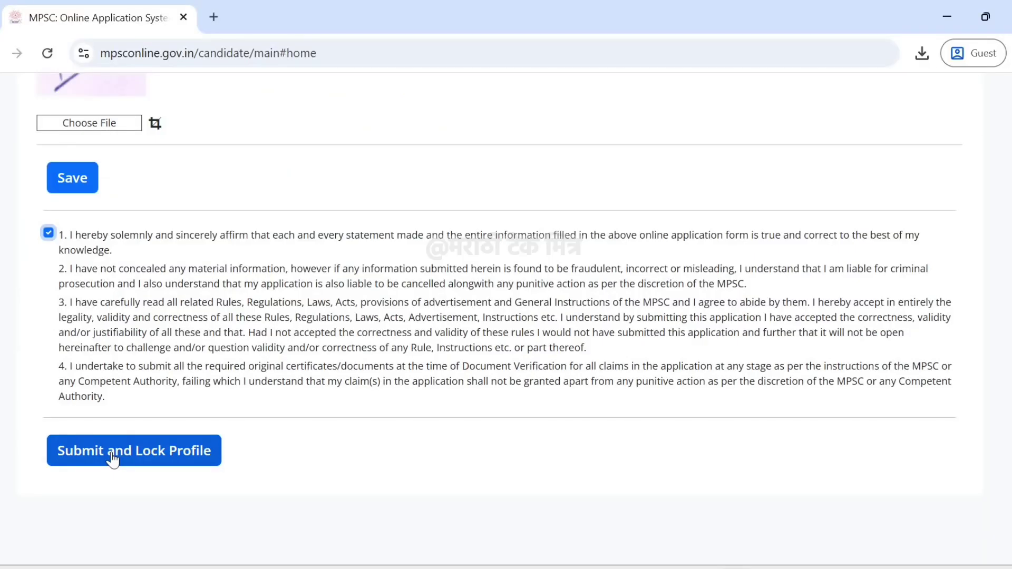
left_click(113, 452)
left_click(143, 462)
left_click(486, 174)
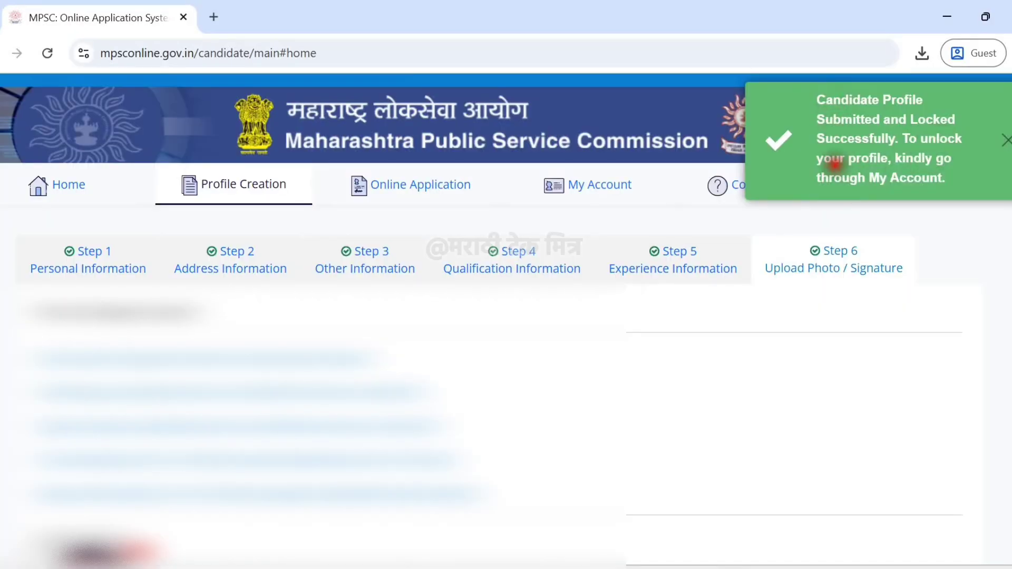
Open the Advt 117/2025 Group-B Combined Preliminary Examination page from Online Application.
left_click(393, 186)
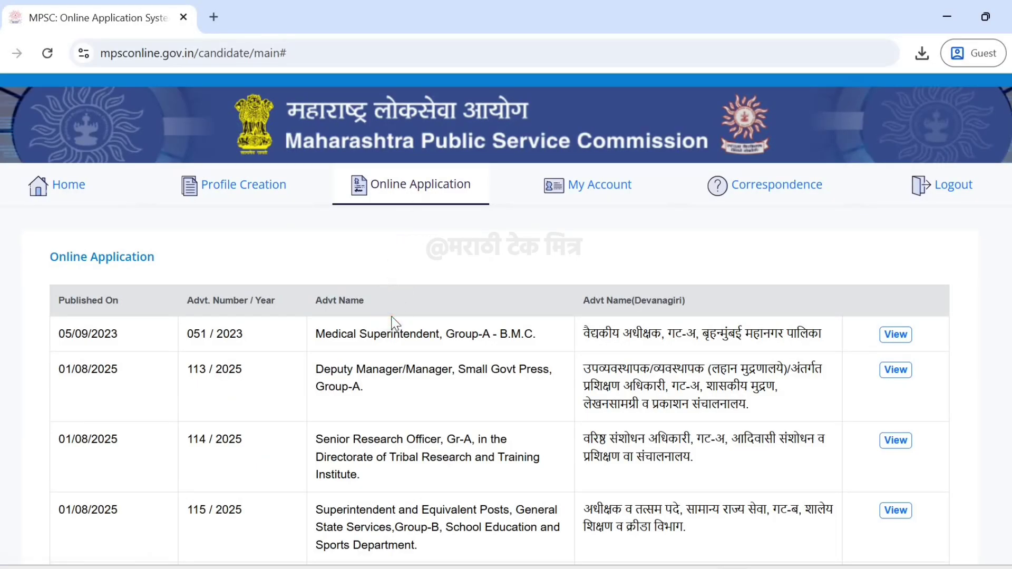
scroll(393, 322, "down", 4)
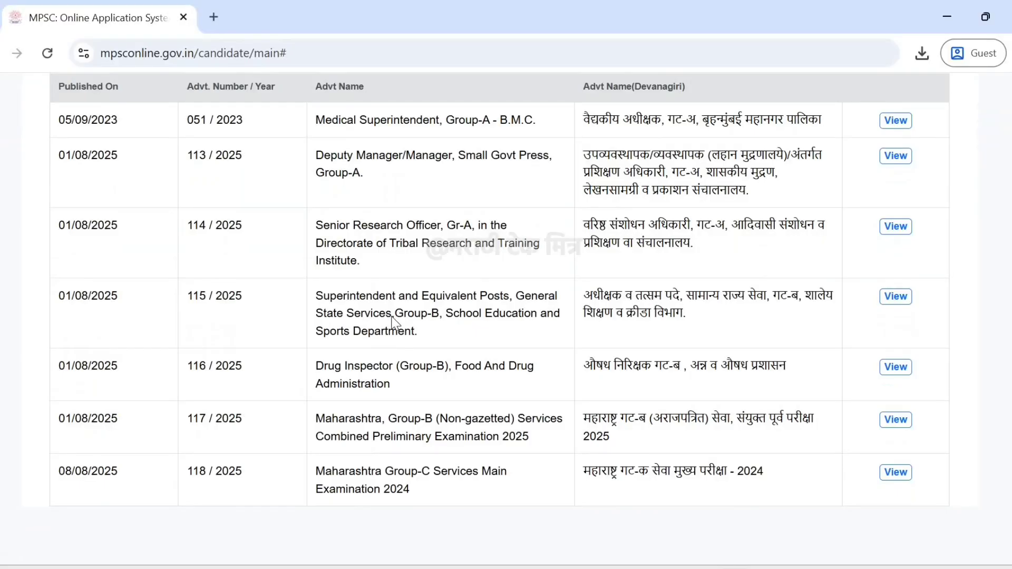
scroll(317, 456, "up", 1)
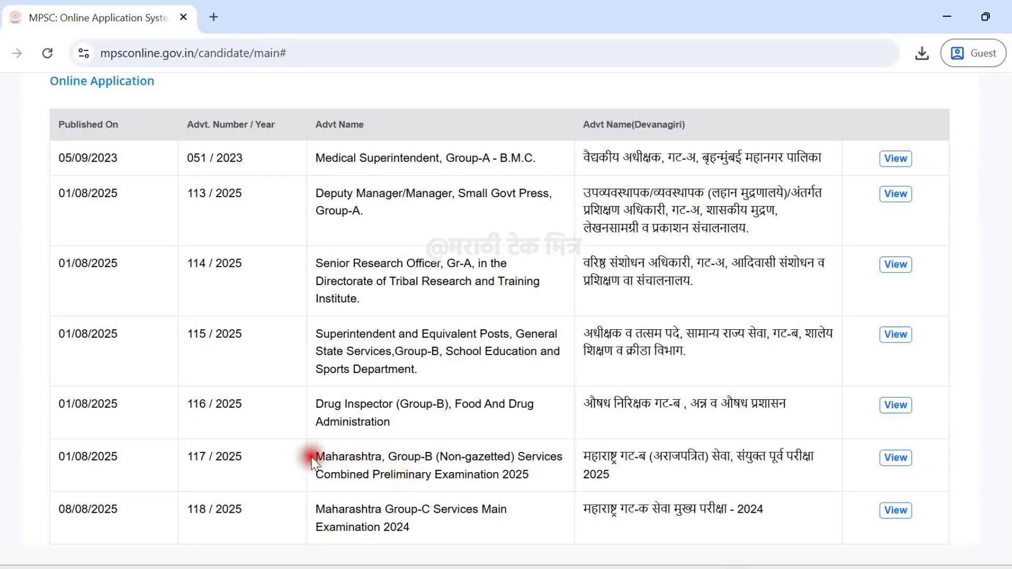
left_click_drag(316, 456, 550, 473)
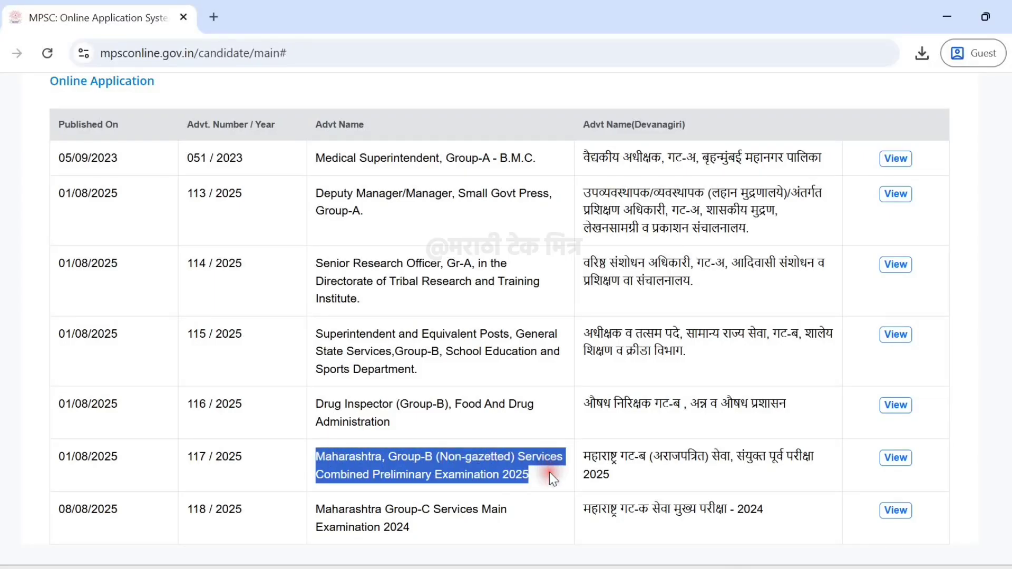
left_click(759, 483)
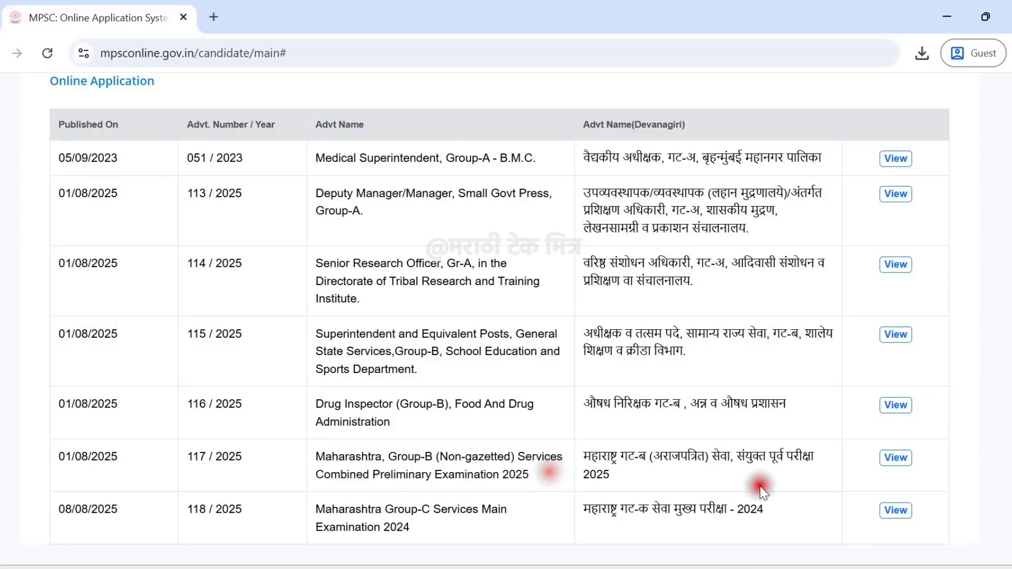
left_click(896, 458)
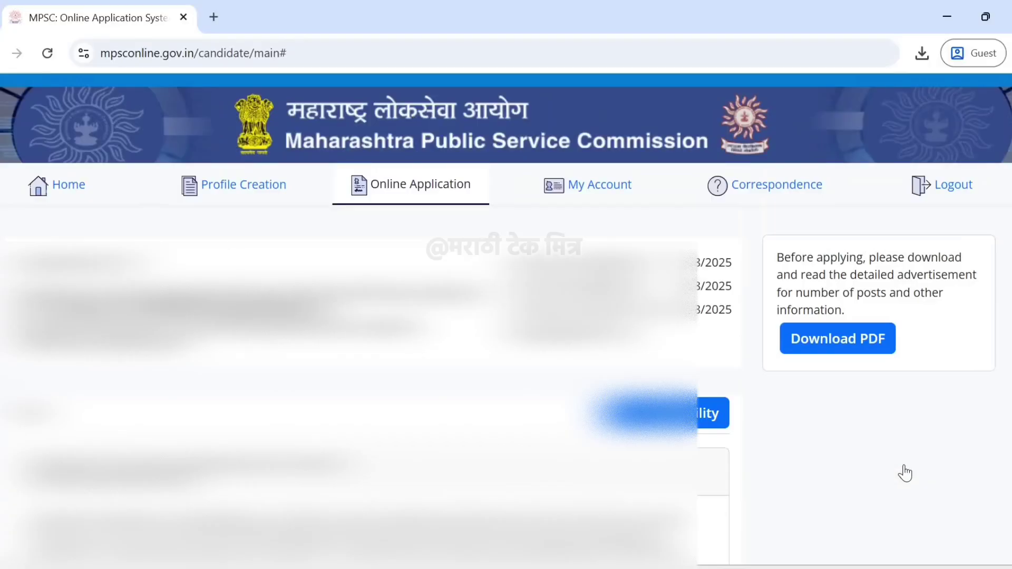
Check eligibility for the Advt 117 post and read the eligibility message.
left_click(659, 419)
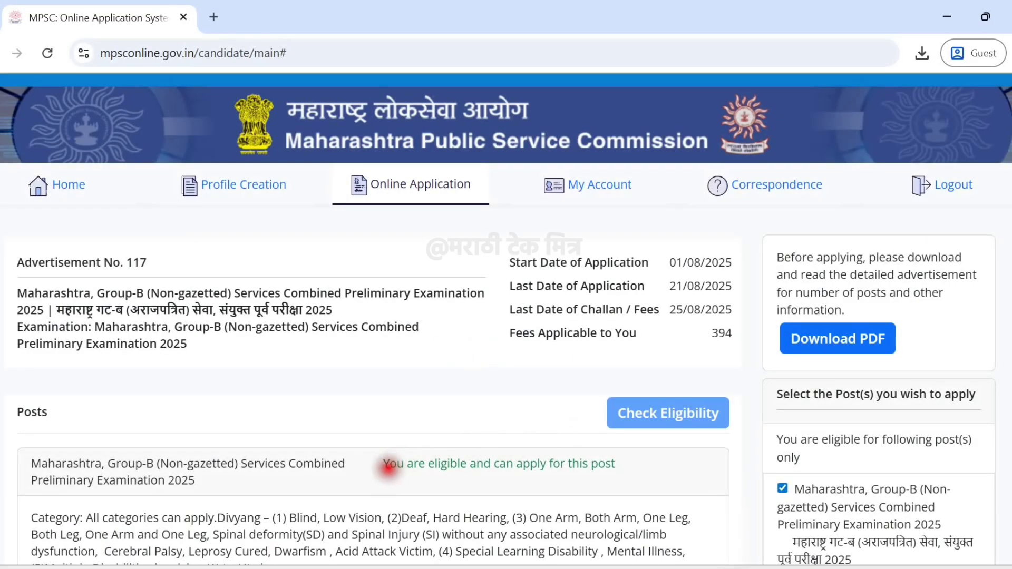
left_click_drag(389, 467, 623, 482)
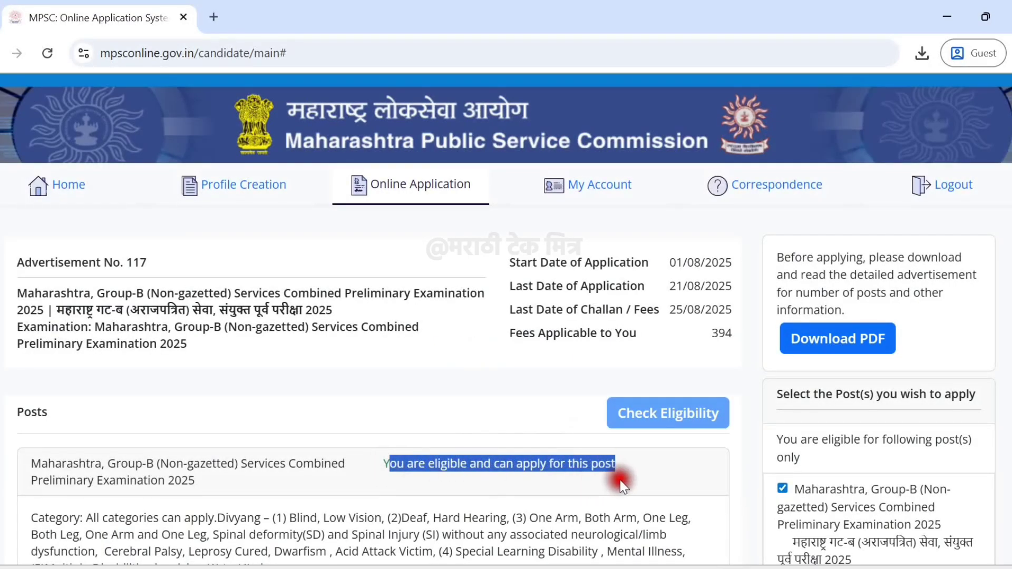
left_click(615, 478)
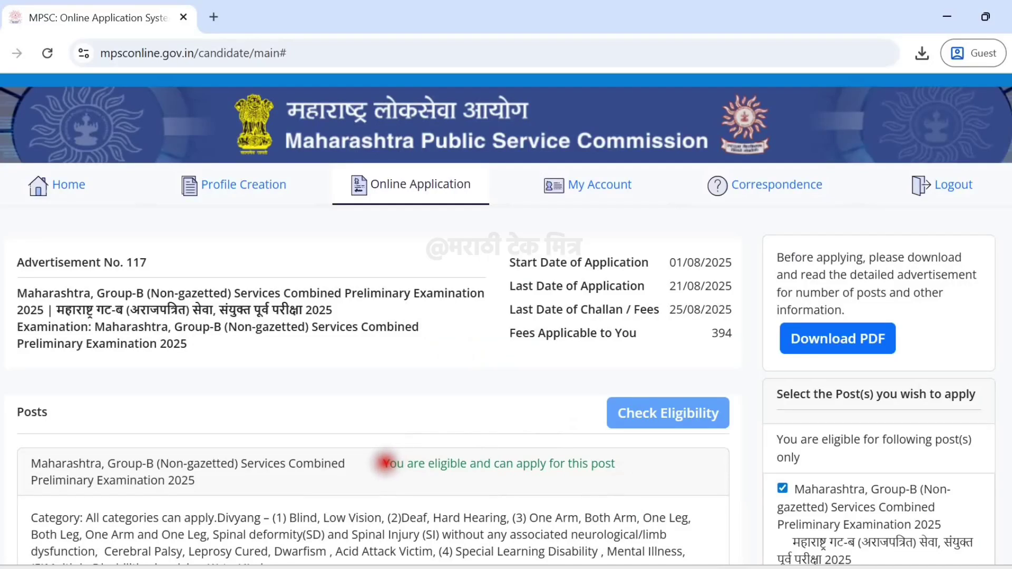
left_click_drag(385, 463, 564, 475)
left_click(959, 427)
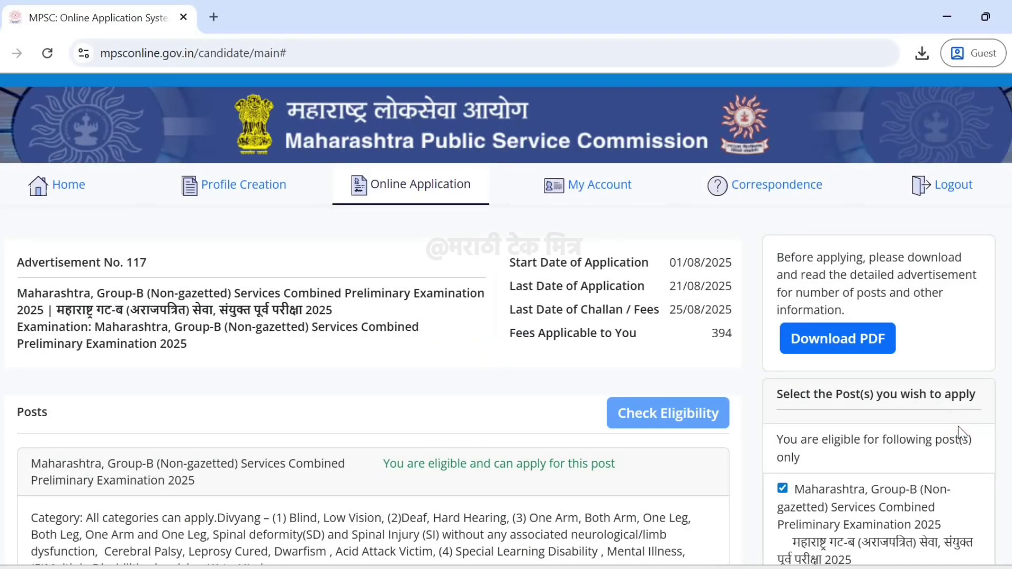
scroll(959, 427, "down", 2)
Apply for the eligible Group-B post.
left_click(933, 514)
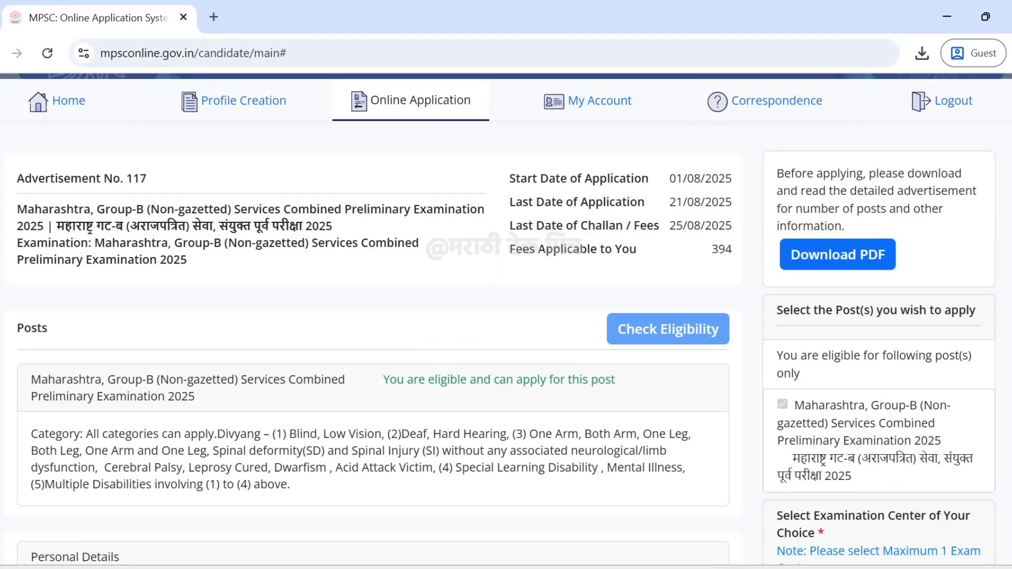
left_click(817, 427)
left_click(879, 405)
scroll(507, 317, "down", 3)
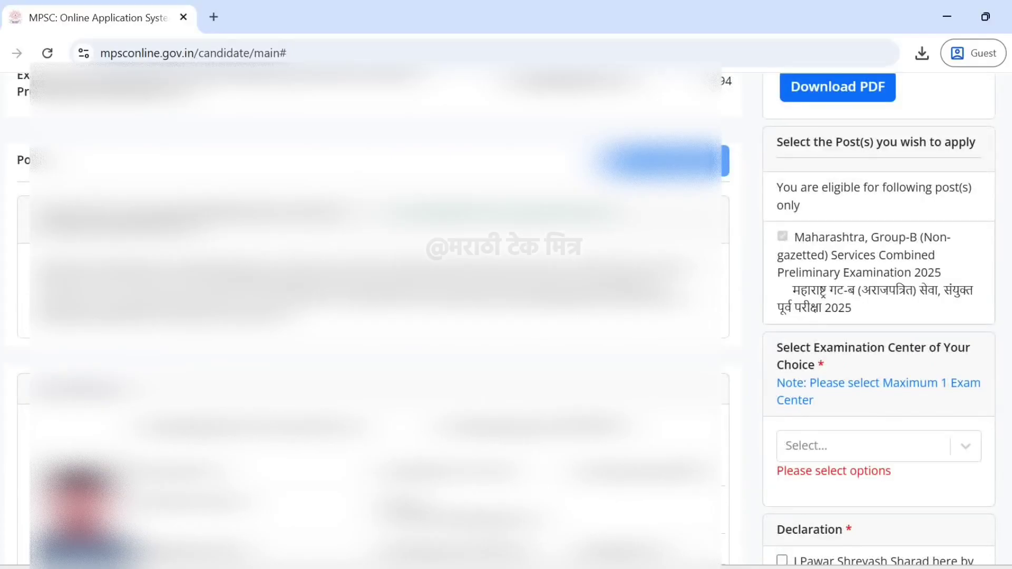
scroll(506, 316, "down", 3)
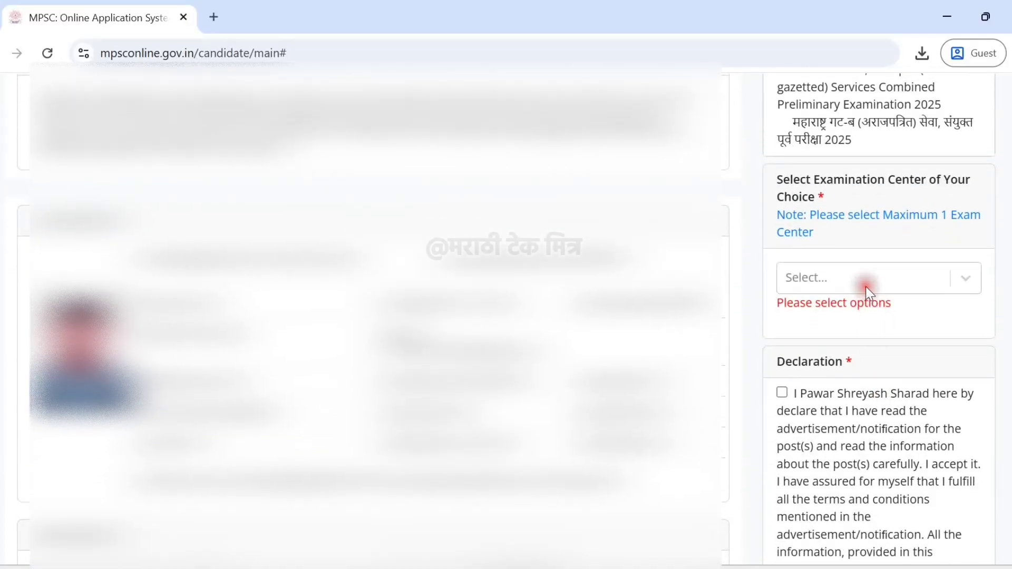
Choose an examination centre and submit the application to pay fees.
left_click(866, 286)
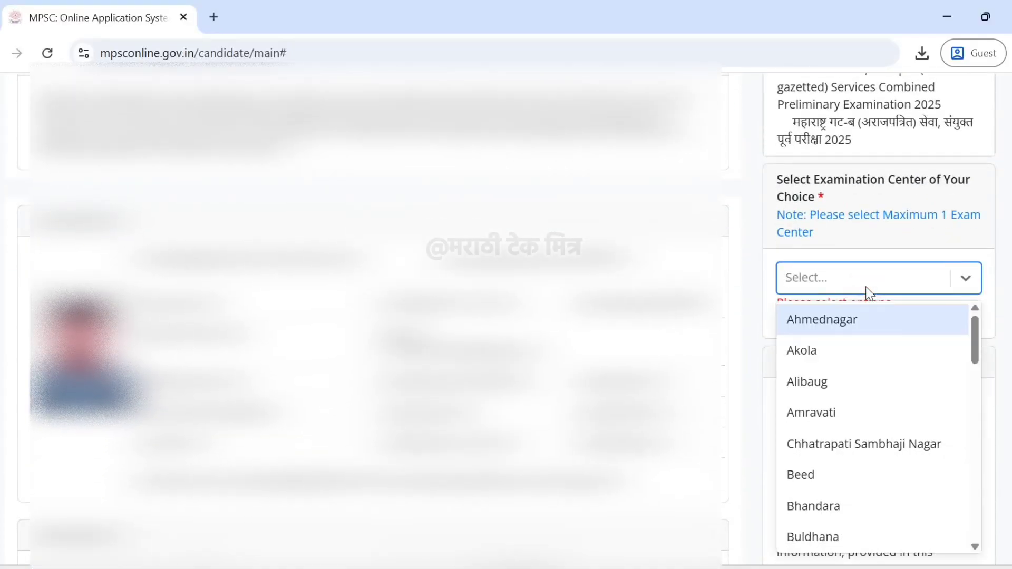
left_click(823, 319)
scroll(506, 316, "down", 3)
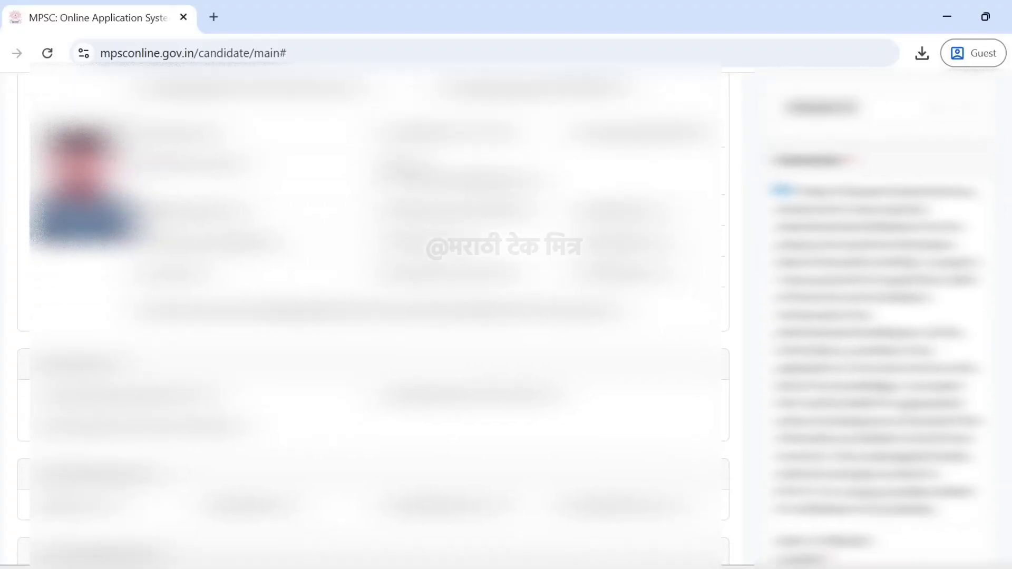
scroll(928, 514, "down", 3)
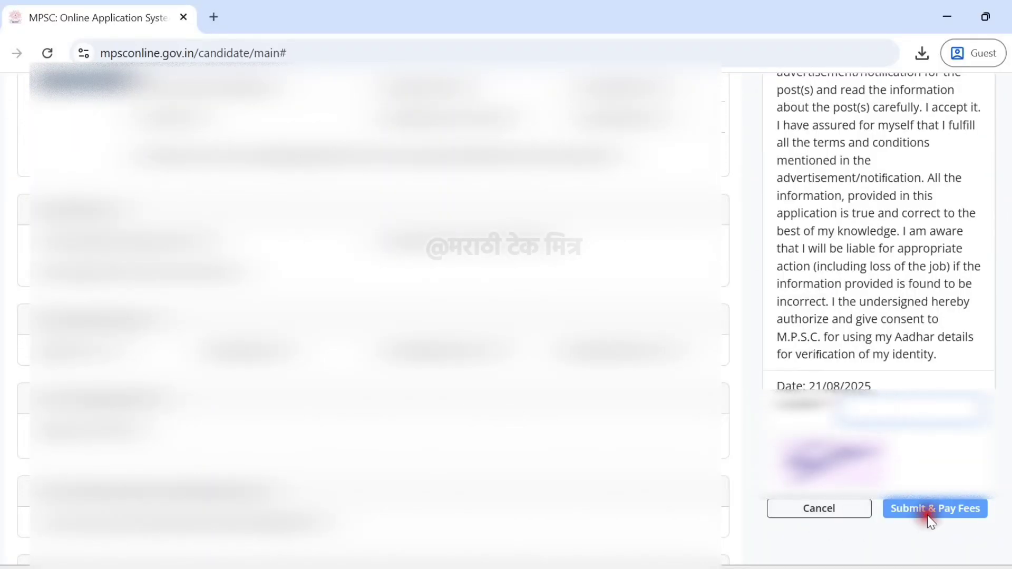
left_click(943, 514)
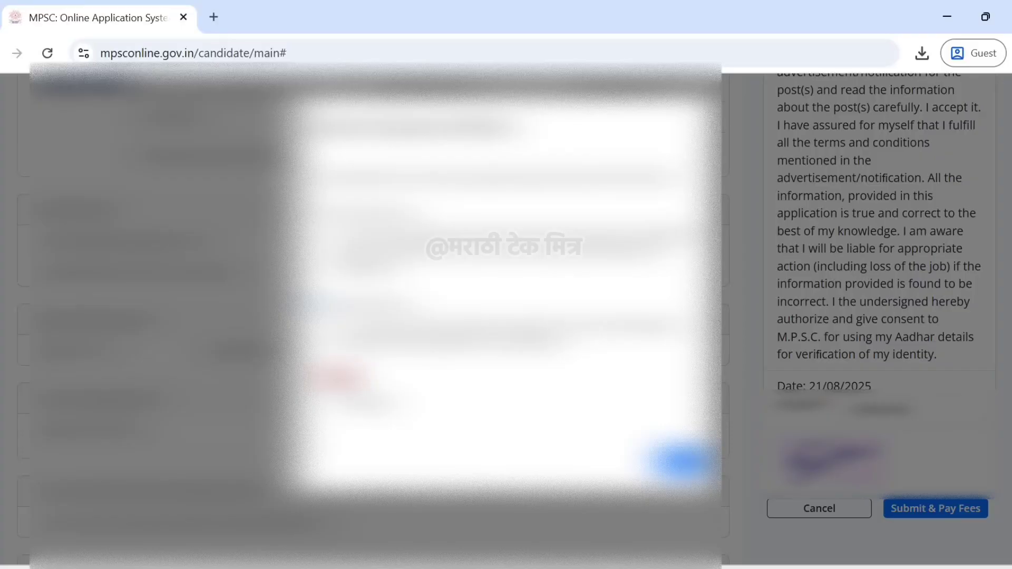
Confirm the application to reach SBIePay's 394.00 card payment page, then go back to MPSC.
left_click(680, 462)
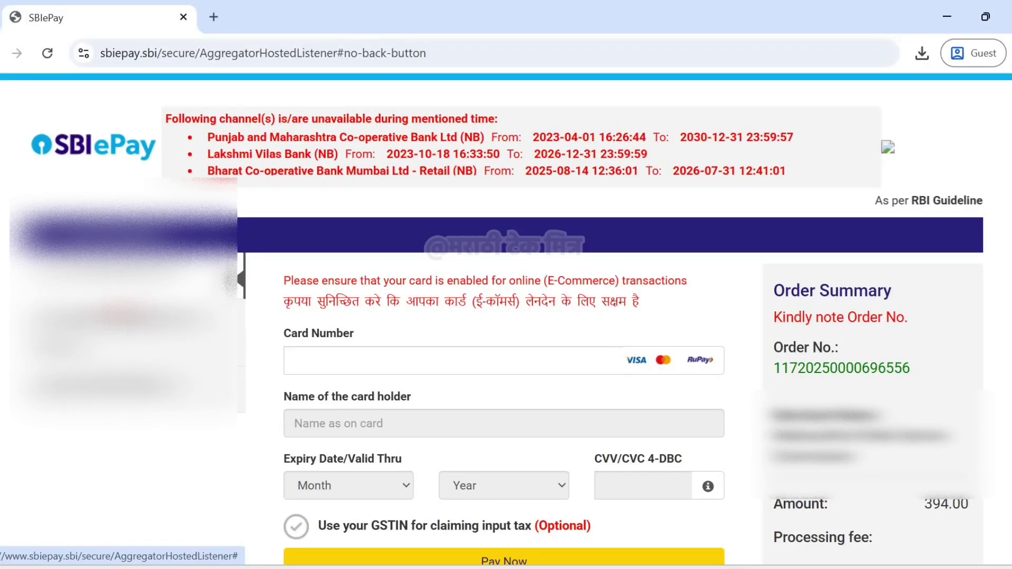
scroll(506, 316, "down", 2)
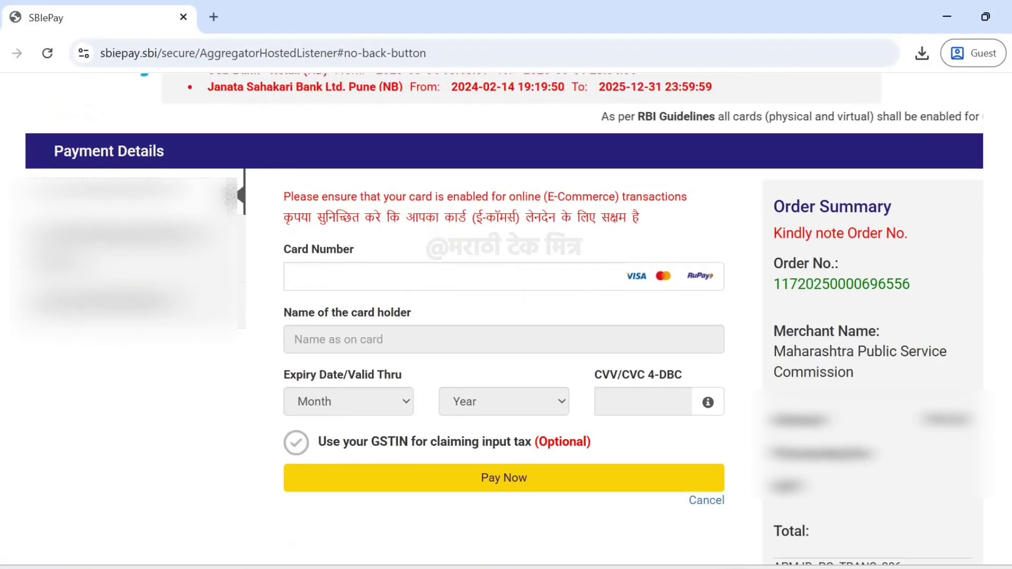
key("alt+Left")
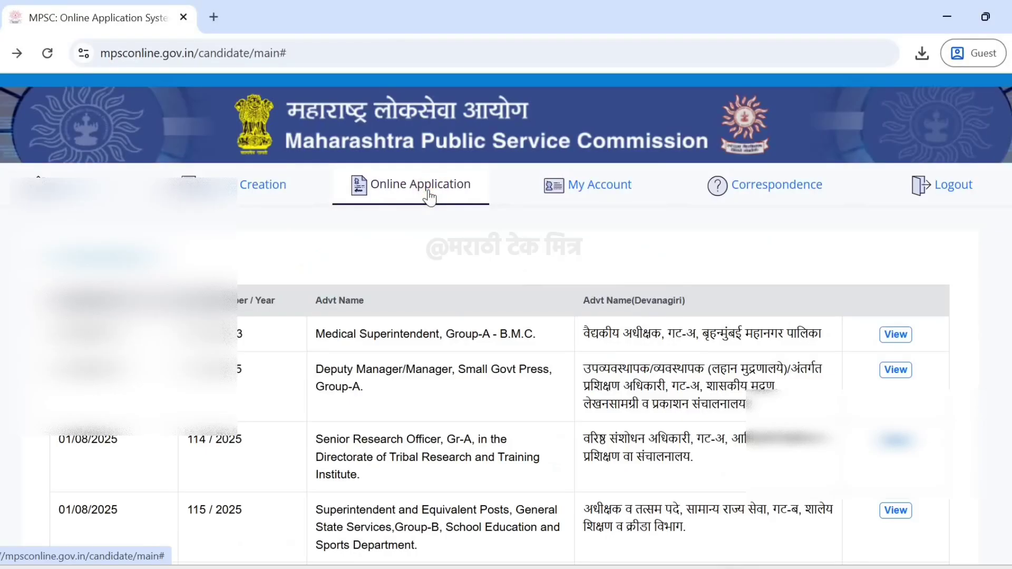
Open My Account to view the submitted application with Pay Now and Cancel options.
left_click(430, 198)
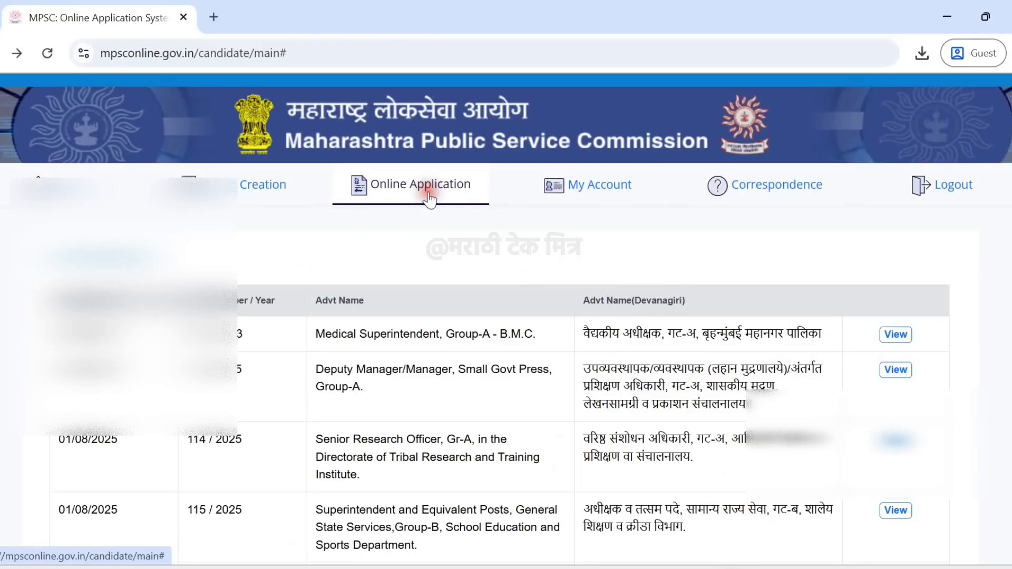
left_click(593, 189)
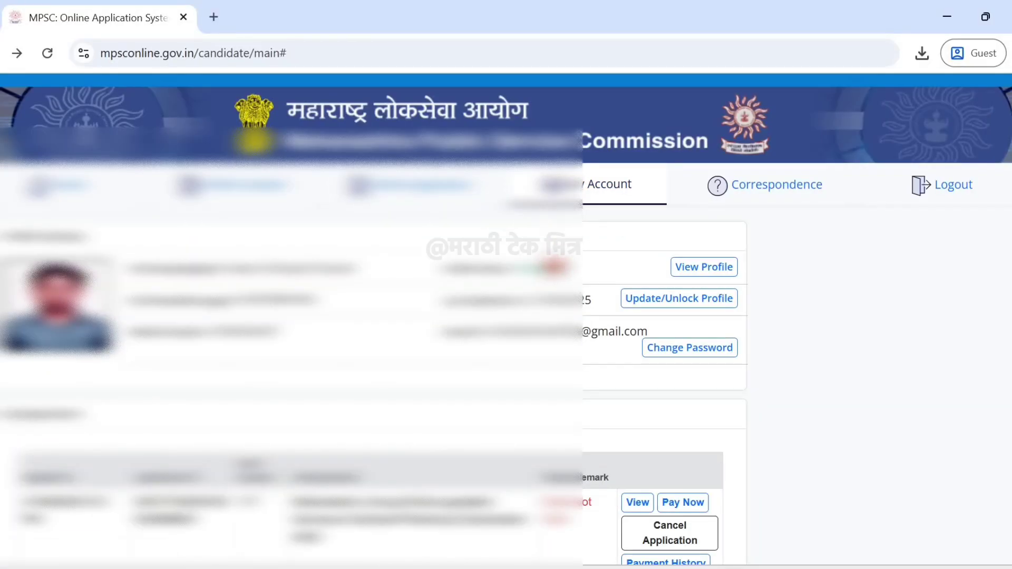
scroll(614, 187, "down", 2)
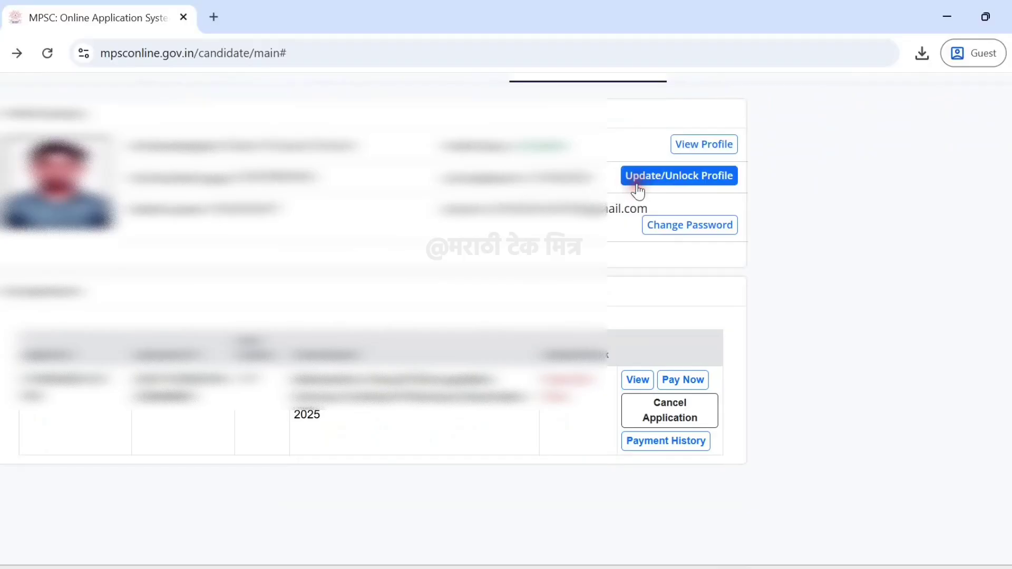